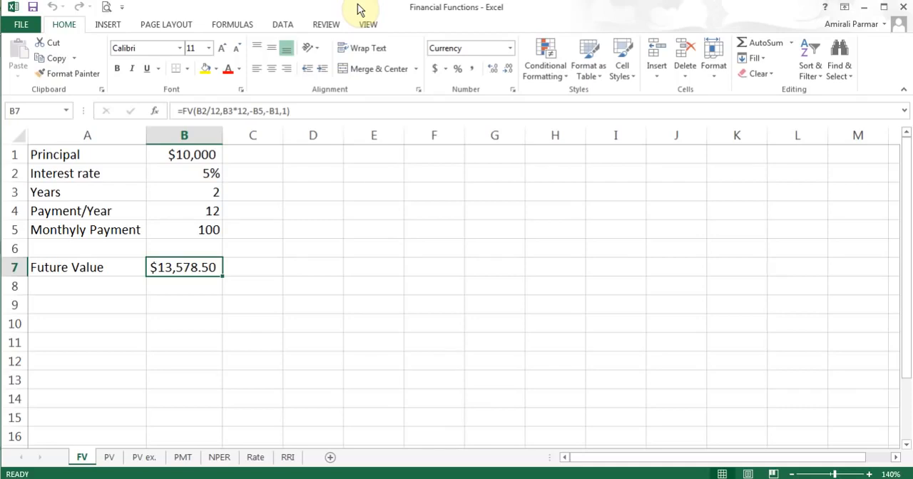
- Browse the list of financial functions and locate FV
{"action": "left_click", "coordinate": [233, 26]}
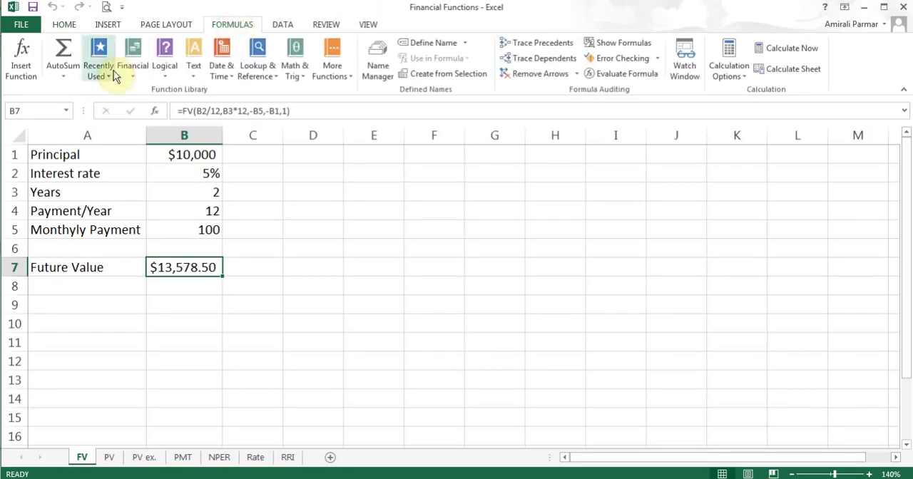
{"action": "left_click", "coordinate": [132, 70]}
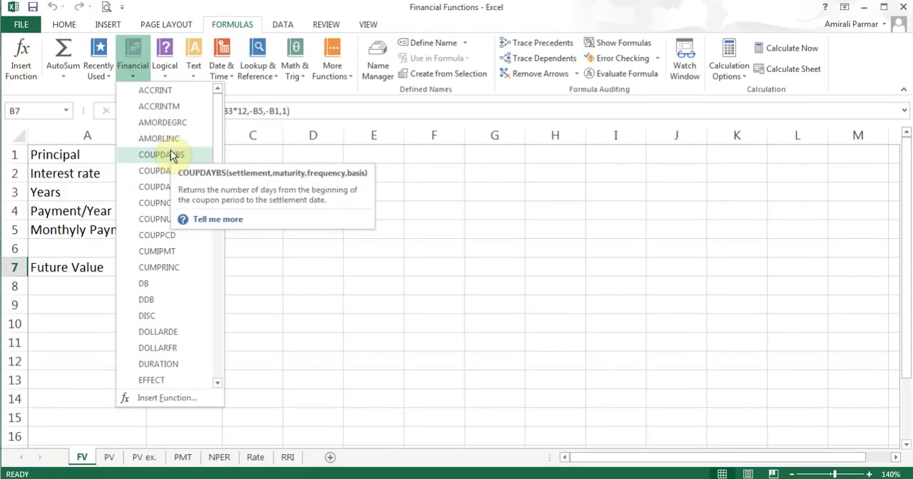
{"action": "left_click_drag", "start_coordinate": [220, 136], "coordinate": [216, 191]}
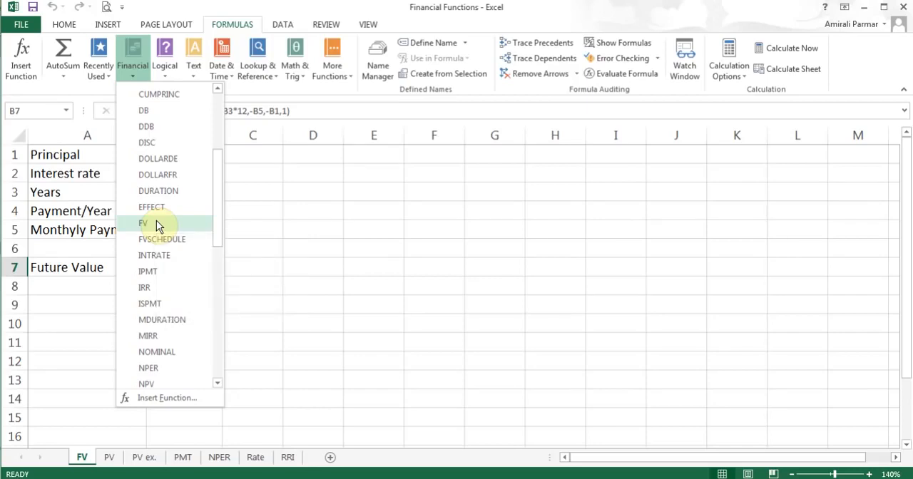
{"action": "left_click", "coordinate": [81, 266]}
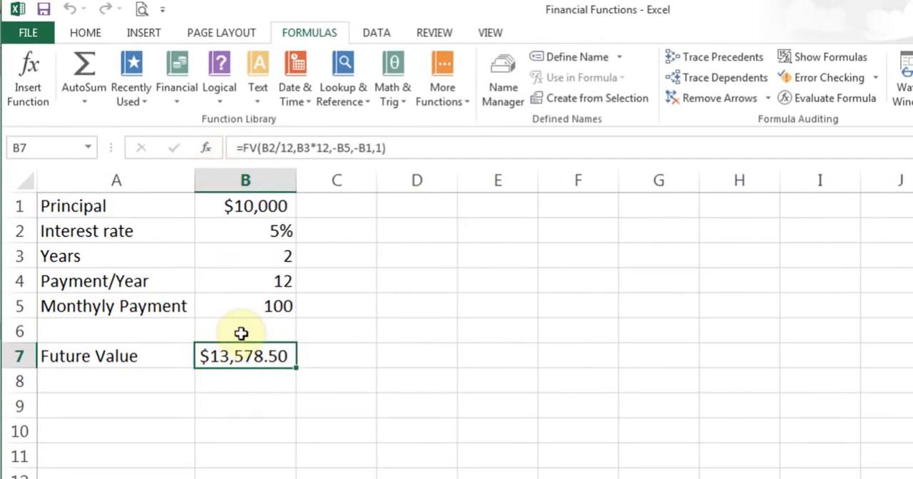
- Review the Rate, Nper, Pmt, Pv and Type arguments of the existing FV formula in the Future Value cell B7
{"action": "left_click", "coordinate": [208, 150]}
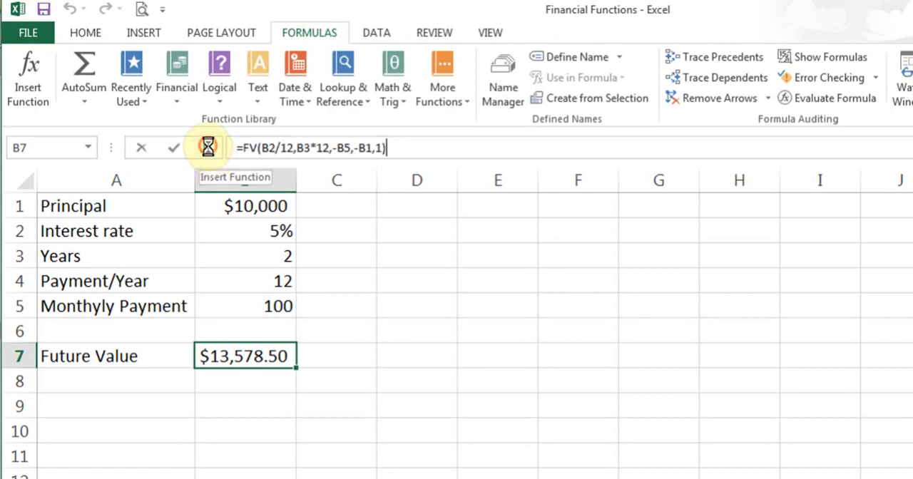
{"action": "left_click_drag", "start_coordinate": [446, 252], "coordinate": [701, 190]}
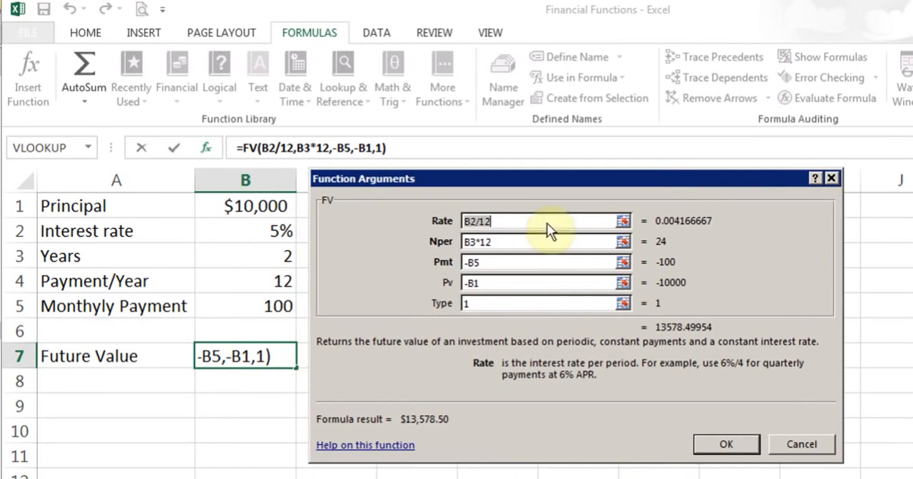
{"action": "left_click", "coordinate": [529, 221]}
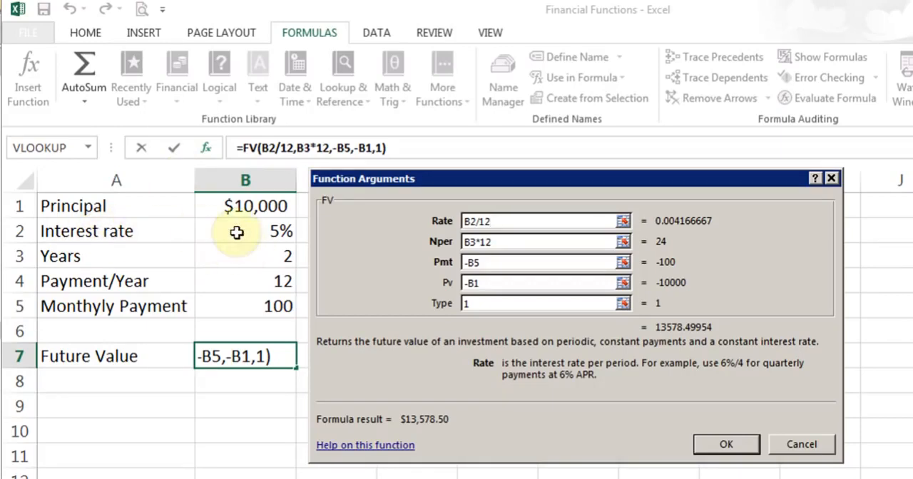
{"action": "left_click", "coordinate": [529, 243]}
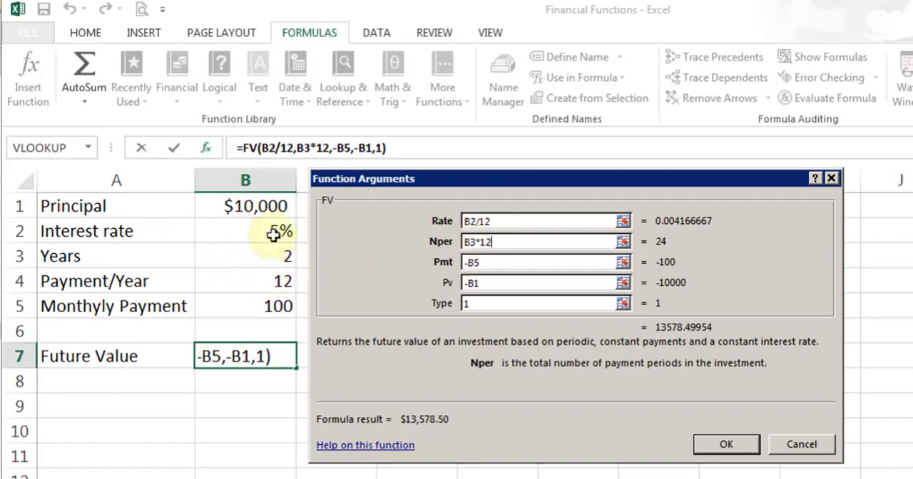
{"action": "left_click", "coordinate": [501, 263]}
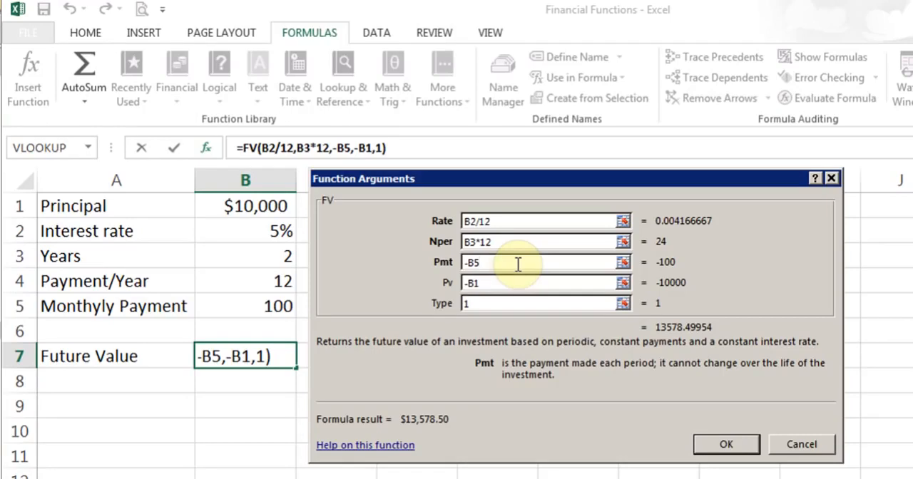
{"action": "left_click", "coordinate": [510, 283]}
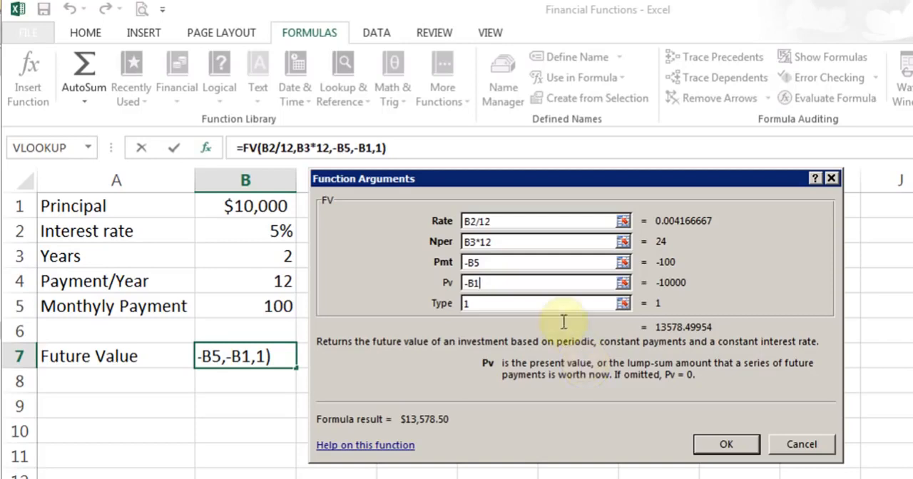
{"action": "left_click", "coordinate": [547, 304]}
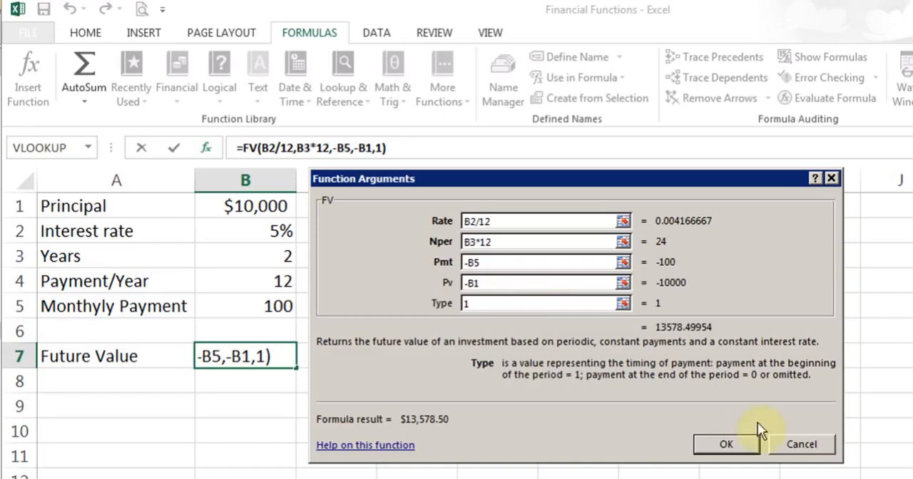
{"action": "left_click", "coordinate": [739, 445]}
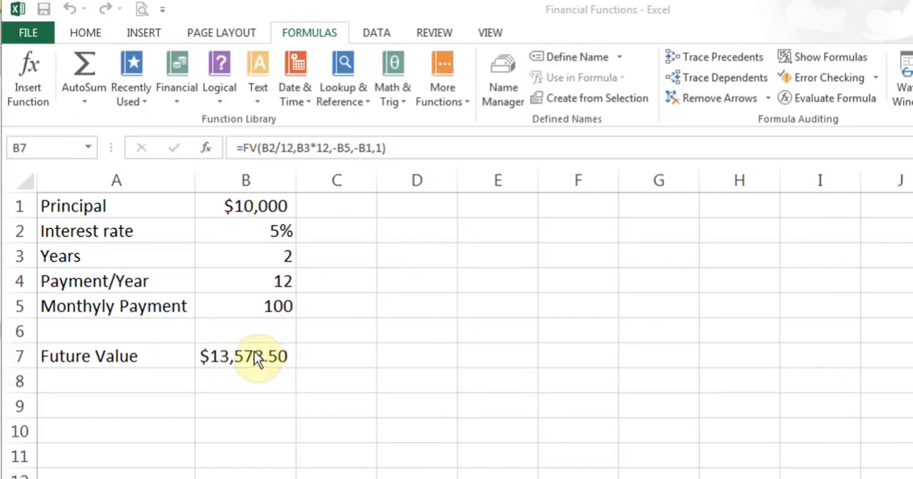
- Set the principal in B1 to 0, the interest rate in B2 to 10% and the years in B3 to 20
{"action": "left_click", "coordinate": [265, 212]}
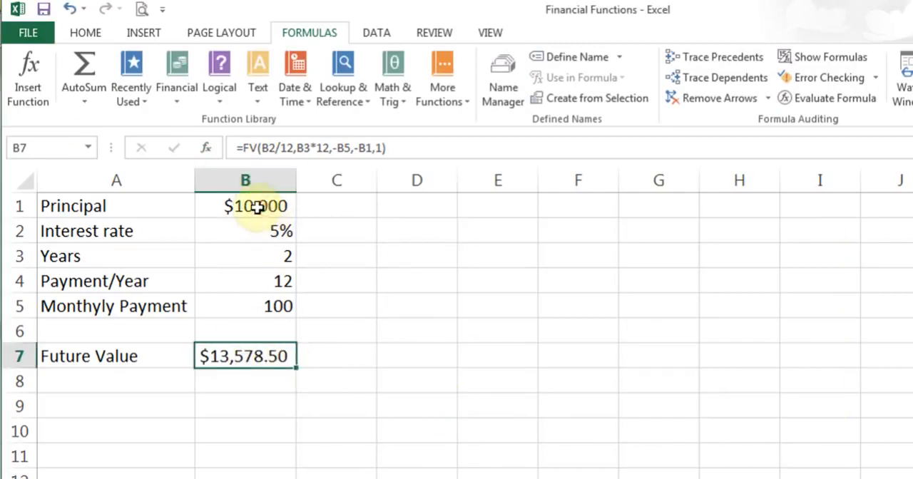
{"action": "left_click", "coordinate": [257, 207]}
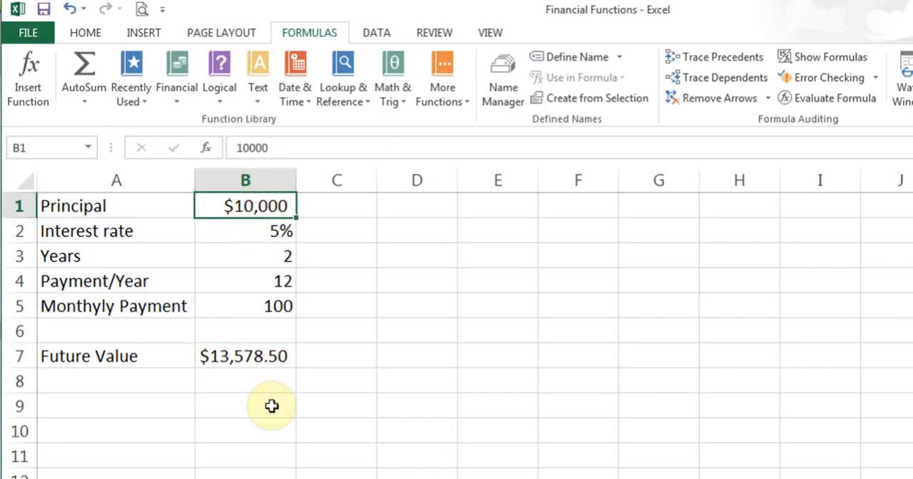
{"action": "type", "text": "0"}
{"action": "key", "text": "Return"}
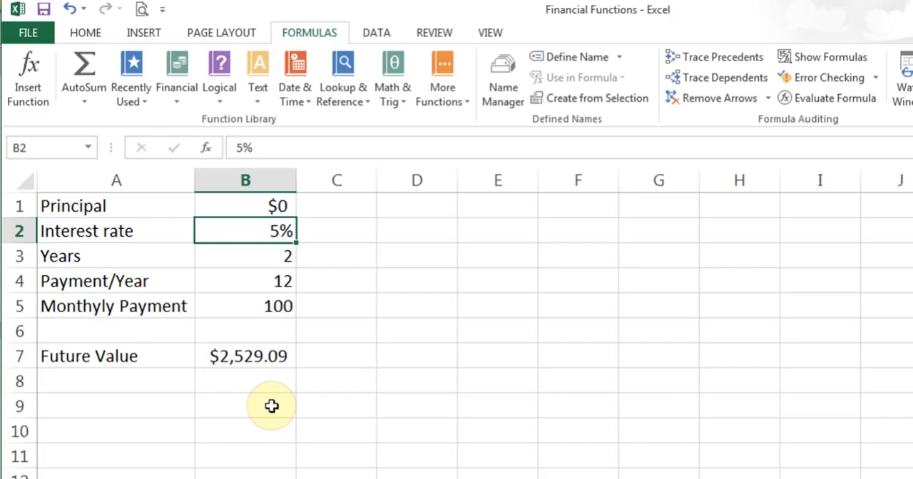
{"action": "type", "text": "10"}
{"action": "key", "text": "Return"}
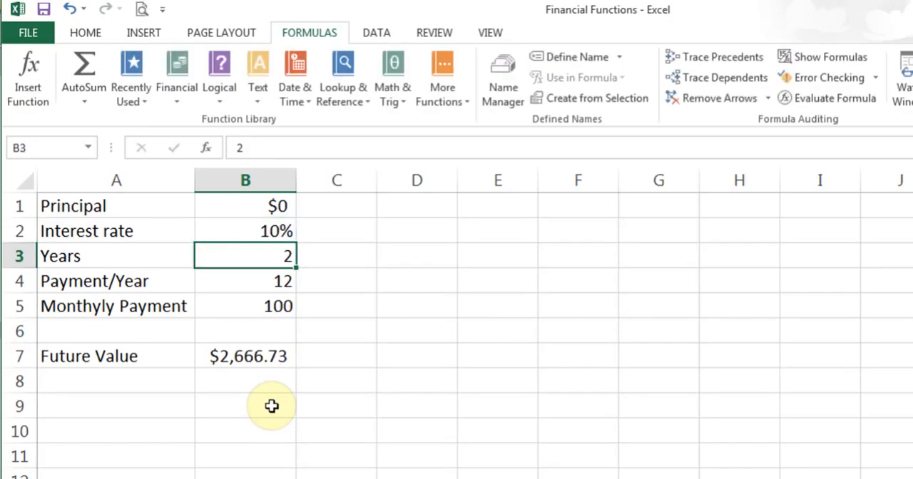
{"action": "type", "text": "0"}
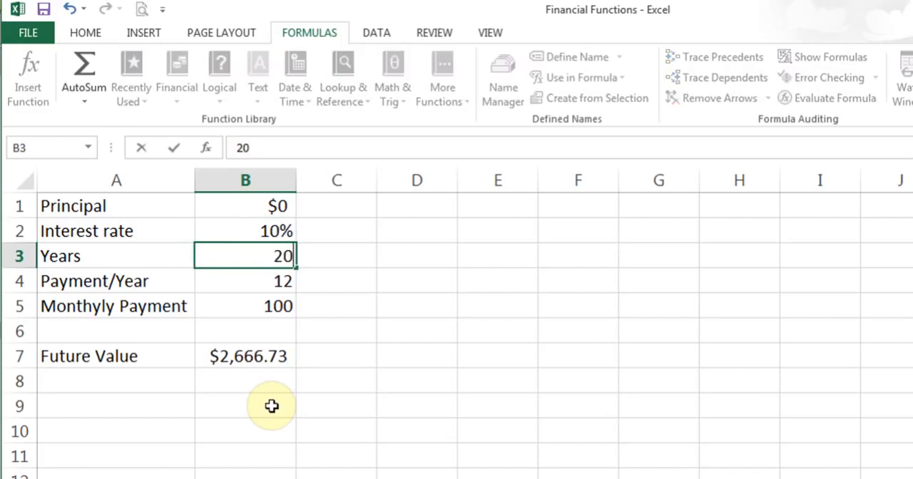
{"action": "key", "text": "Return"}
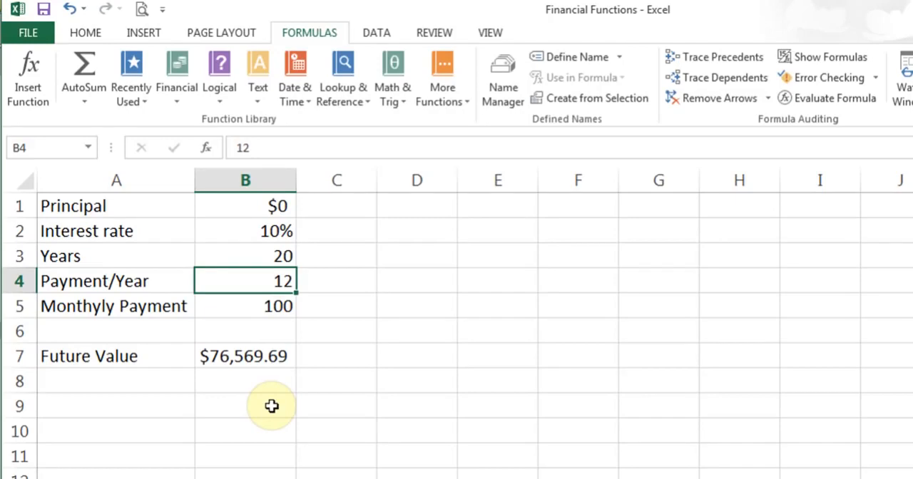
- Clear the existing formula from the Future Value cell B7
{"action": "key", "text": "Down"}
{"action": "key", "text": "Down"}
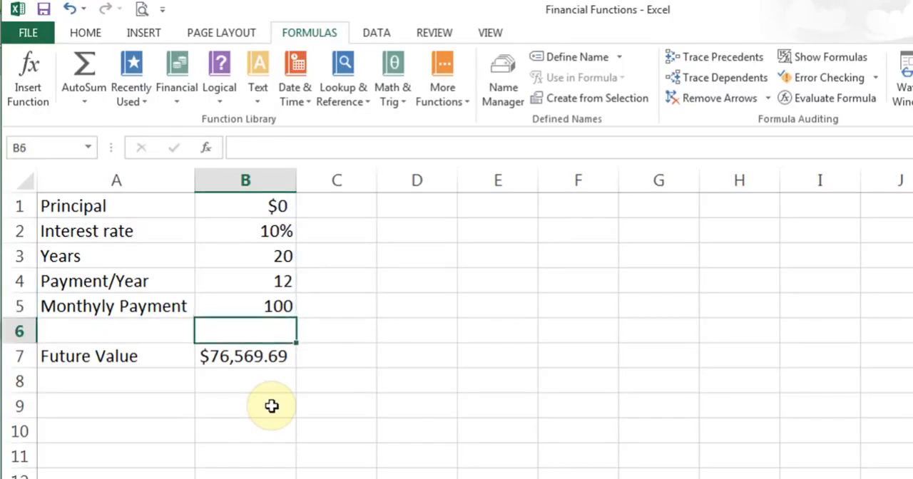
{"action": "key", "text": "Down"}
{"action": "key", "text": "Delete"}
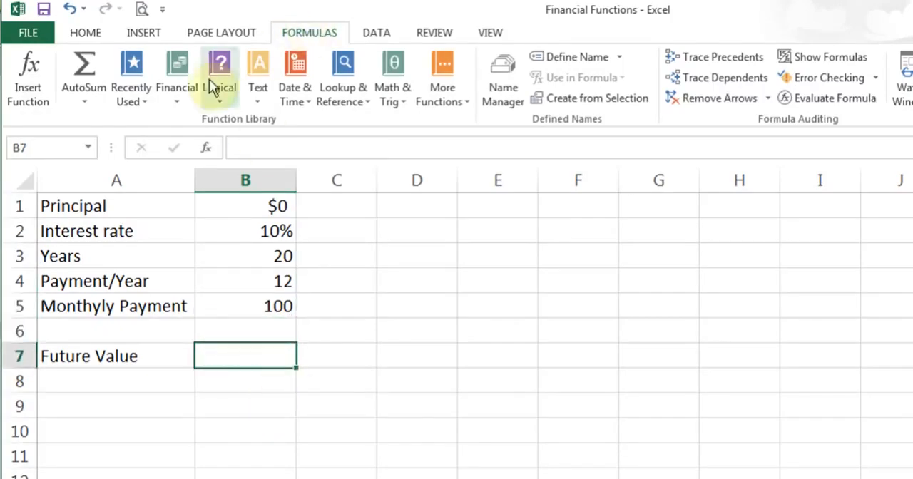
- Insert the financial function FV into the empty Future Value cell B7
{"action": "left_click", "coordinate": [178, 90]}
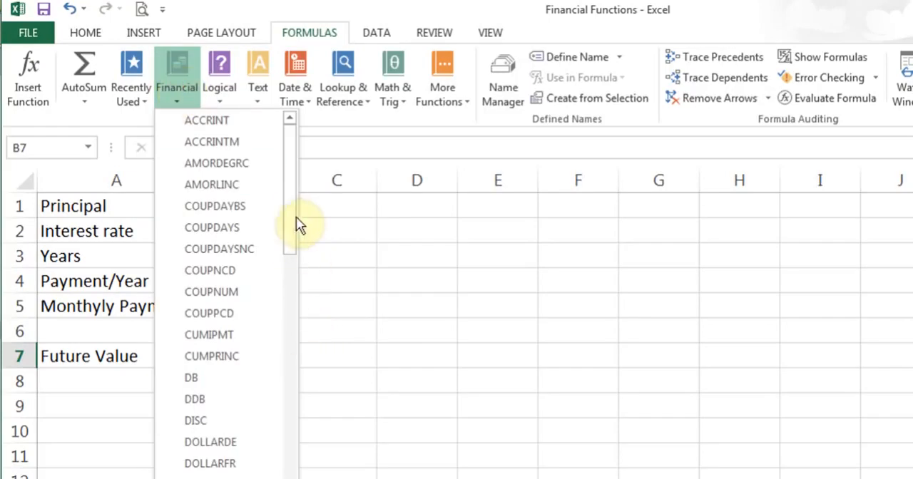
{"action": "left_click", "coordinate": [287, 216]}
{"action": "left_click_drag", "start_coordinate": [288, 227], "coordinate": [291, 273]}
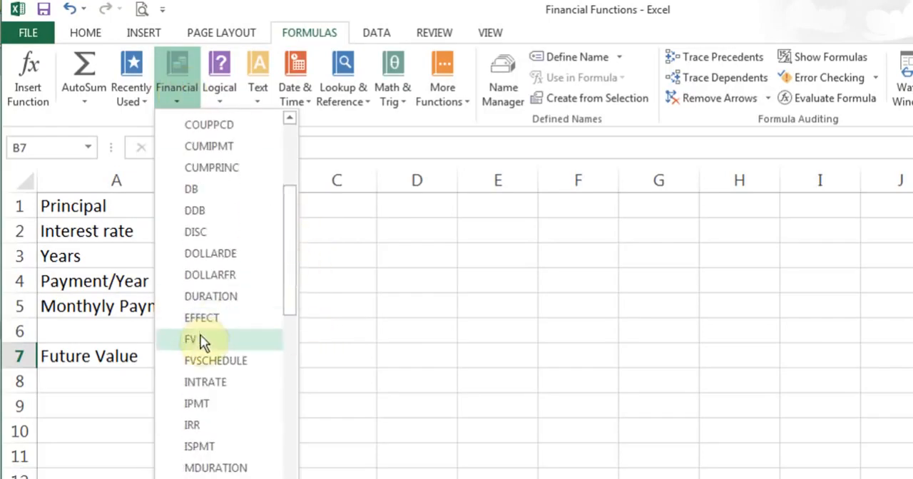
{"action": "left_click", "coordinate": [200, 337]}
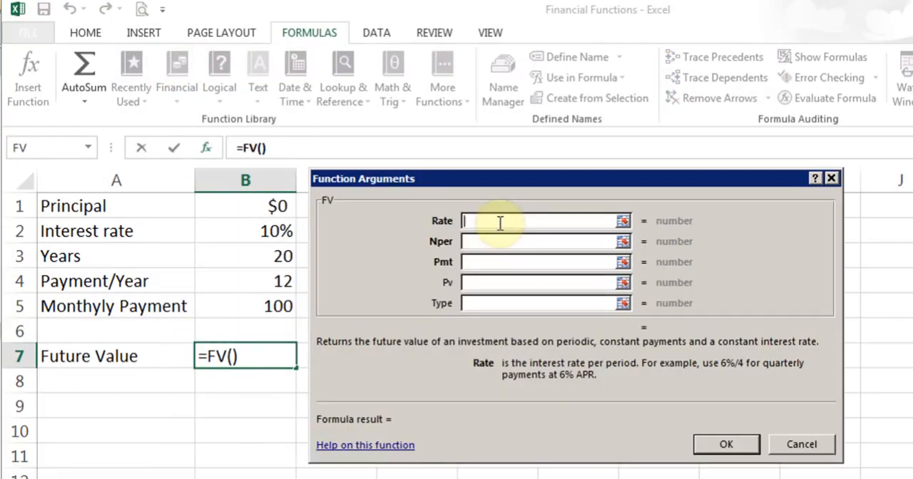
- Set the FV function's Rate argument to B2/12 and its Nper argument to B3*12
{"action": "left_click", "coordinate": [228, 239]}
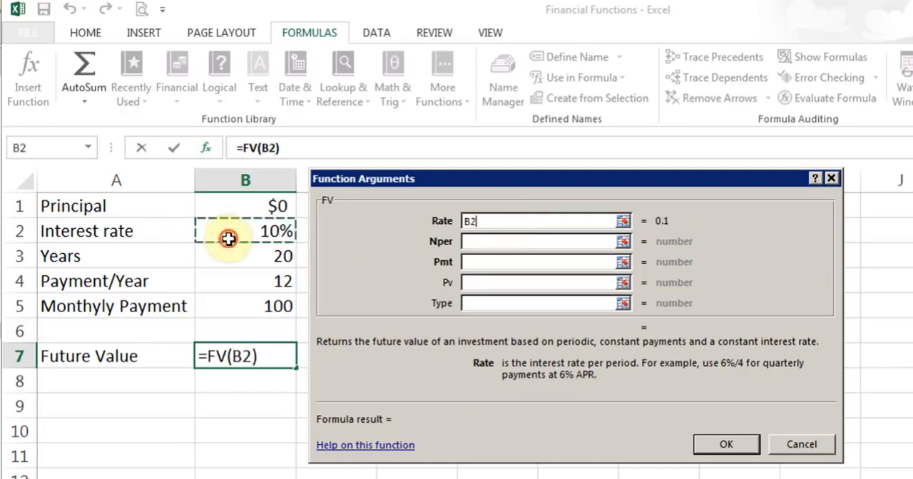
{"action": "type", "text": "/"}
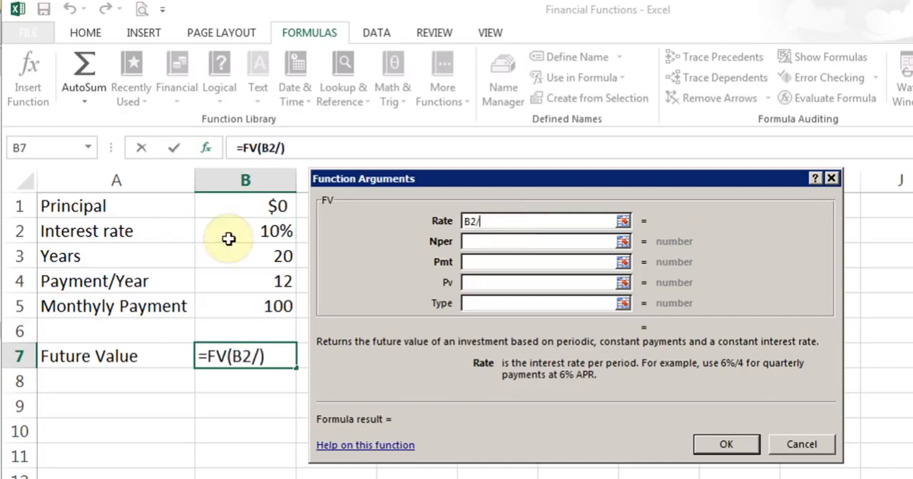
{"action": "type", "text": "12"}
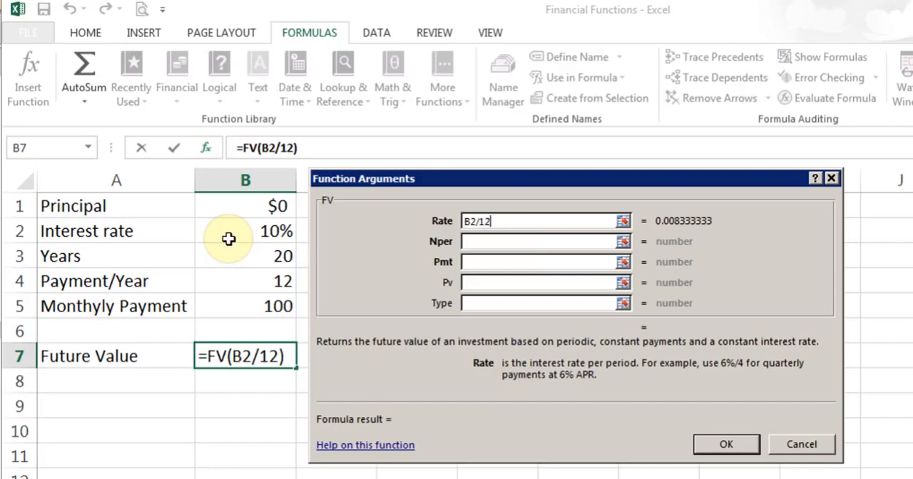
{"action": "left_click", "coordinate": [512, 241]}
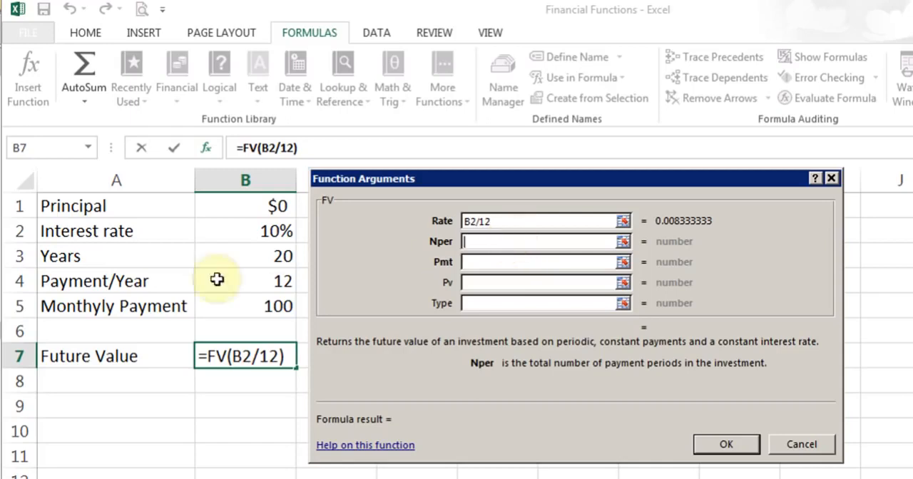
{"action": "left_click", "coordinate": [243, 263]}
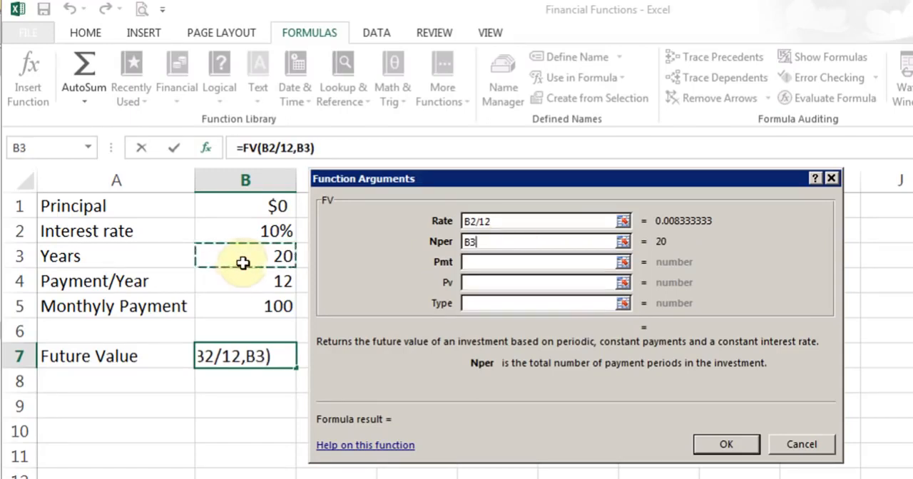
{"action": "type", "text": "*12"}
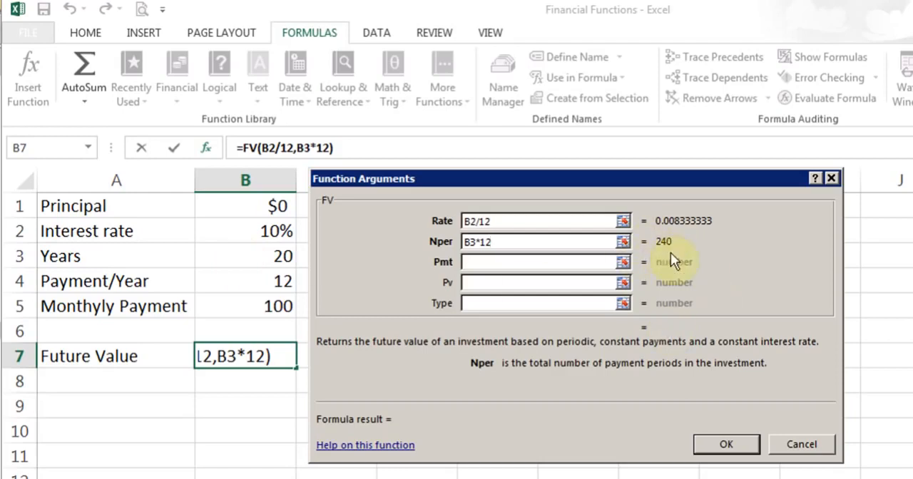
- Set the FV function's Pmt argument to -B5 and its Pv argument to -B1
{"action": "left_click", "coordinate": [474, 263]}
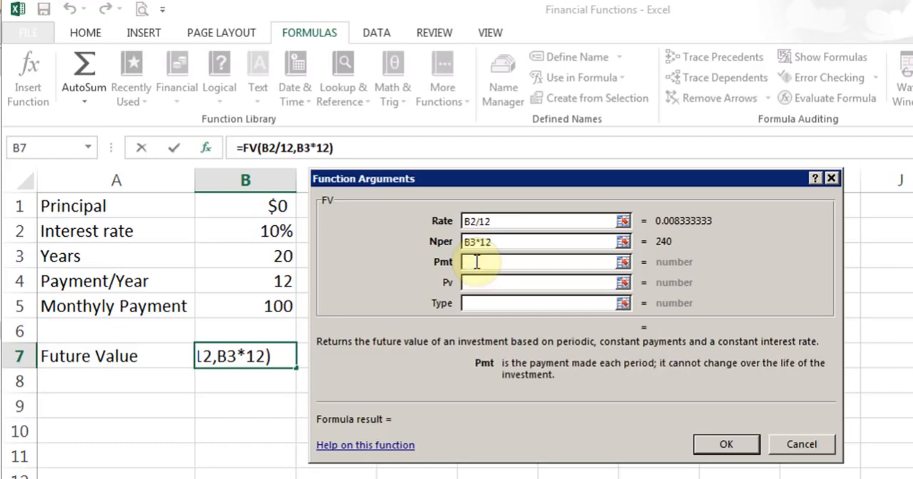
{"action": "type", "text": "-"}
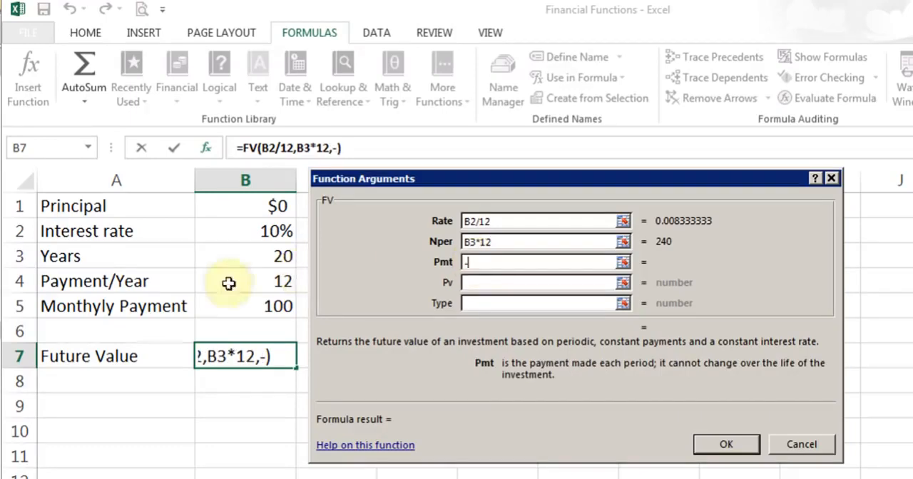
{"action": "left_click", "coordinate": [238, 311]}
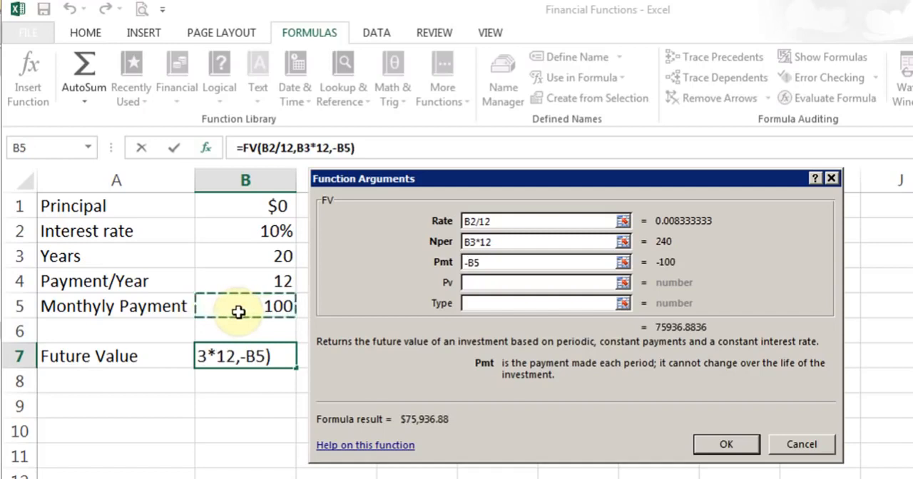
{"action": "left_click", "coordinate": [503, 283]}
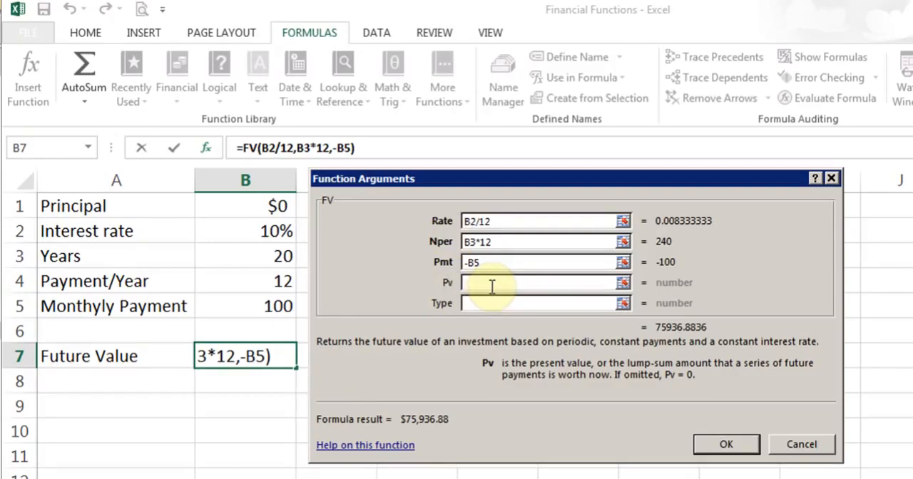
{"action": "type", "text": "-"}
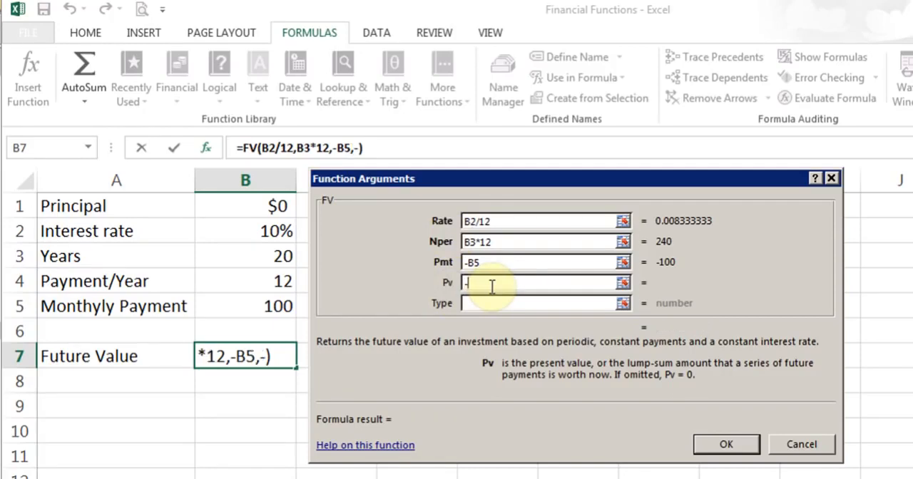
{"action": "left_click", "coordinate": [265, 205]}
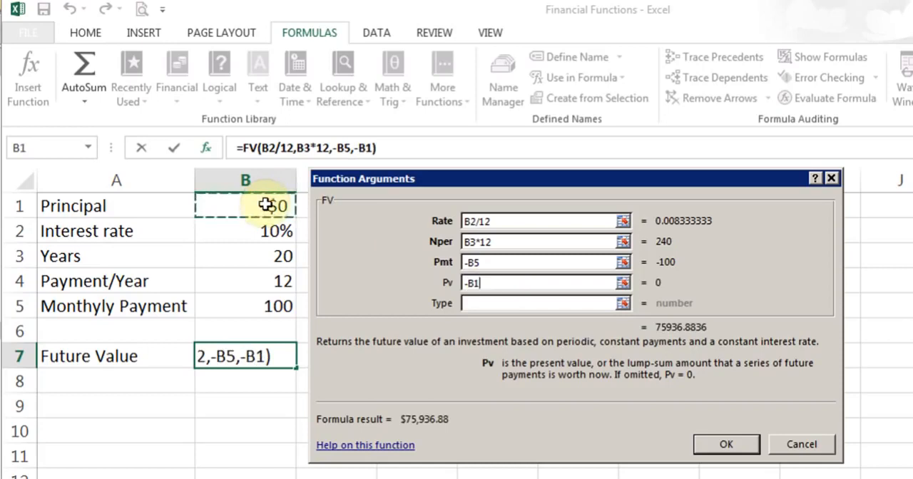
- Leave the FV function's optional Type argument empty and complete the formula in the Future Value cell B7
{"action": "left_click", "coordinate": [496, 304]}
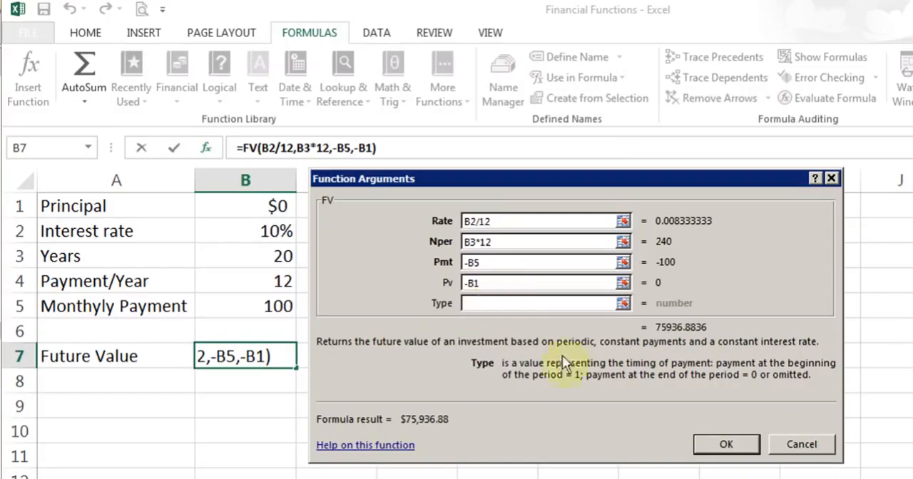
{"action": "left_click", "coordinate": [736, 444]}
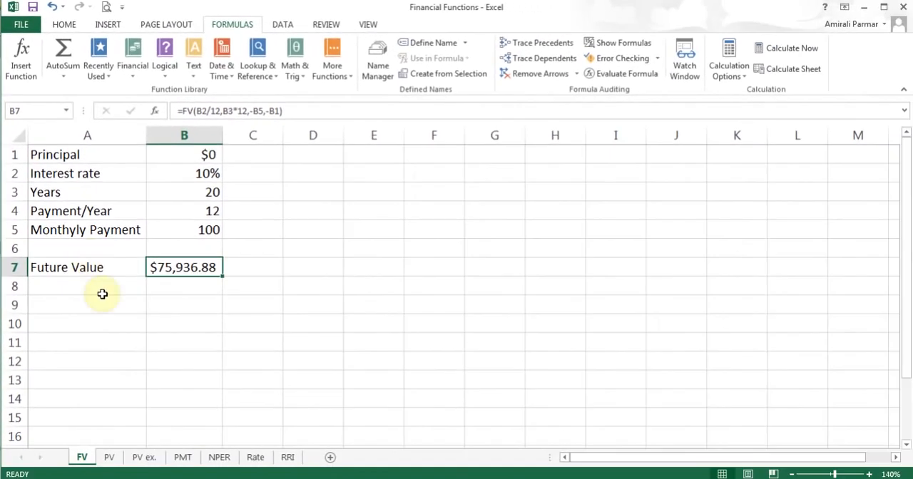
- Switch to the PV sheet and inspect the formula in the Present Value cell B6
{"action": "left_click", "coordinate": [111, 457]}
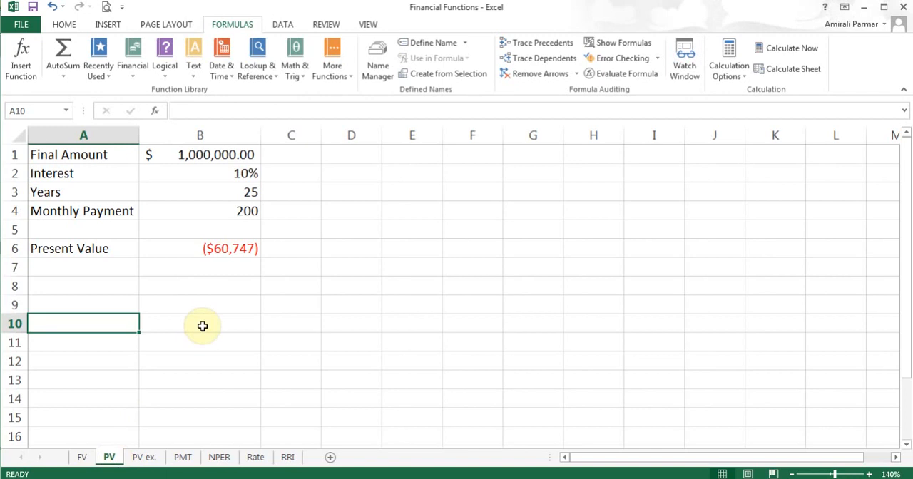
{"action": "left_click", "coordinate": [204, 251]}
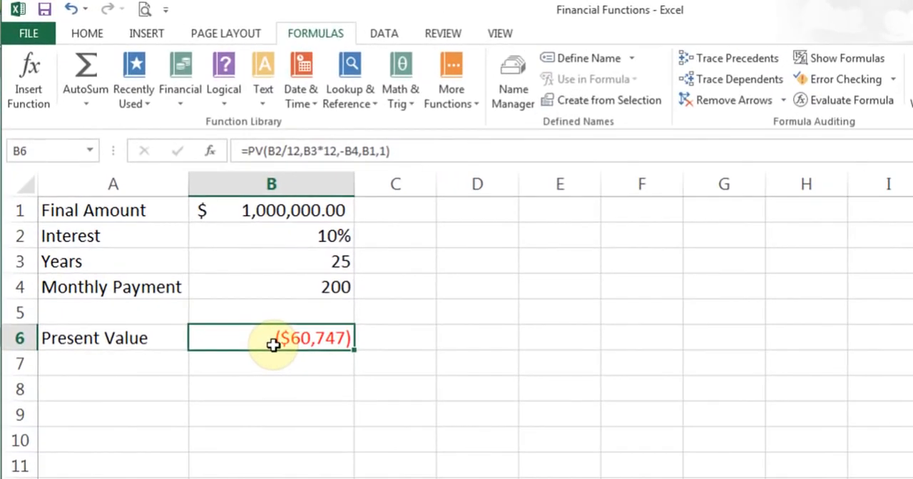
{"action": "left_click", "coordinate": [174, 106]}
{"action": "left_click_drag", "start_coordinate": [298, 190], "coordinate": [298, 245]}
{"action": "left_click_drag", "start_coordinate": [298, 268], "coordinate": [297, 278]}
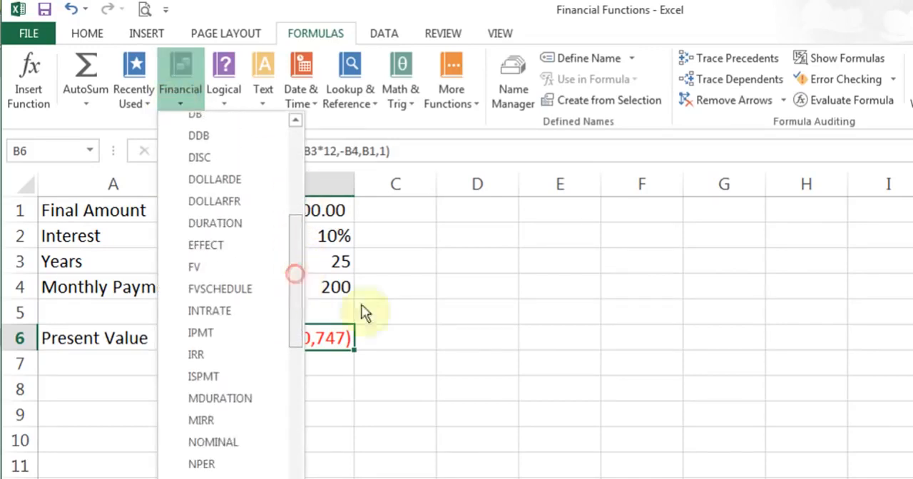
{"action": "left_click", "coordinate": [422, 338]}
{"action": "left_click", "coordinate": [422, 340]}
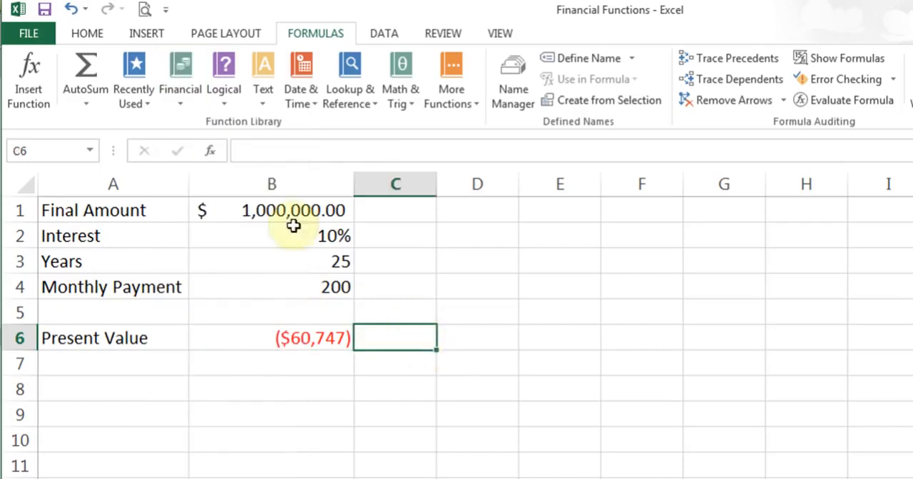
- Search the available functions for pv and read the PV function's description without inserting it
{"action": "left_click", "coordinate": [211, 152]}
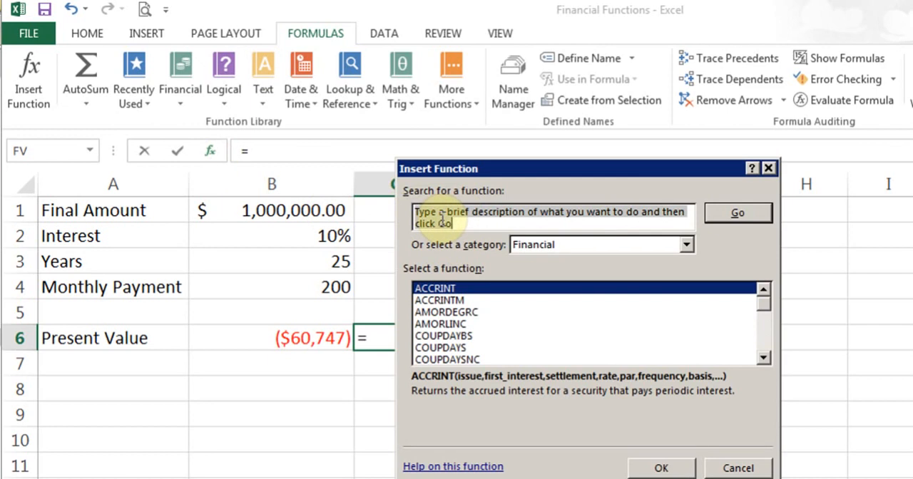
{"action": "type", "text": "pv"}
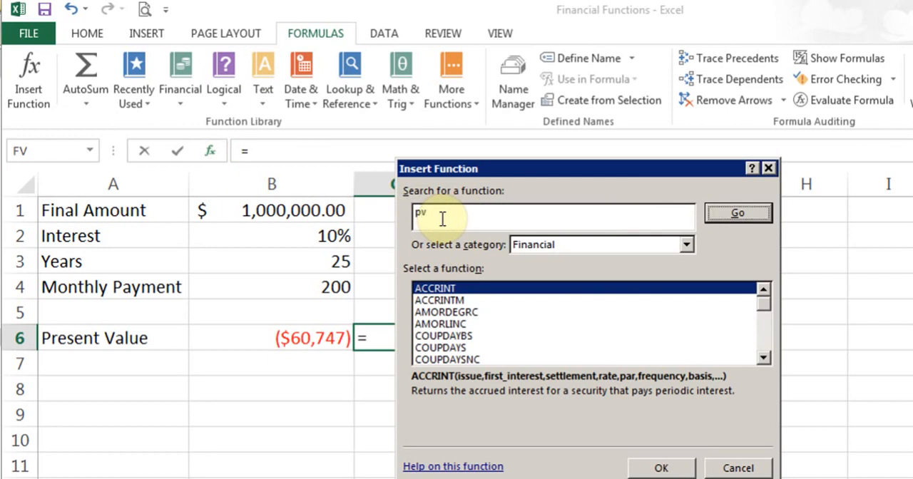
{"action": "key", "text": "Return"}
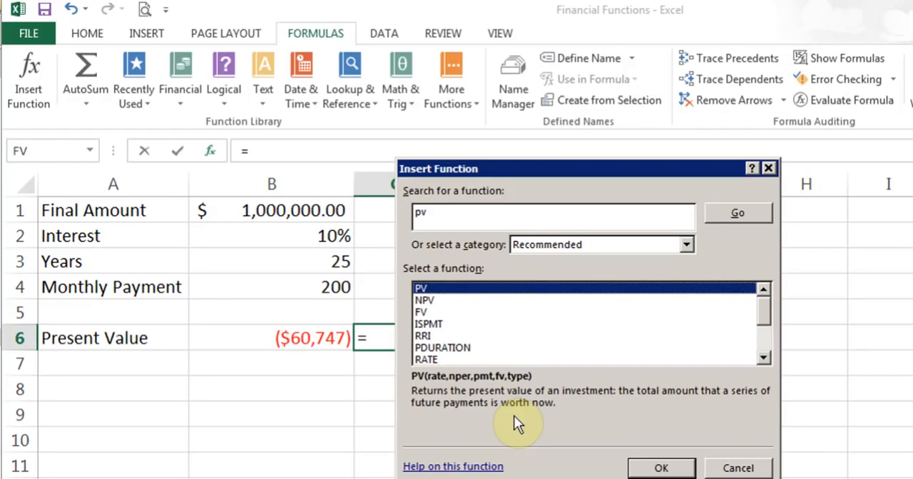
{"action": "left_click", "coordinate": [736, 468]}
- Review the Rate, Nper, Pmt, Fv and Type arguments of the PV formula in the Present Value cell B6
{"action": "key", "text": "Left"}
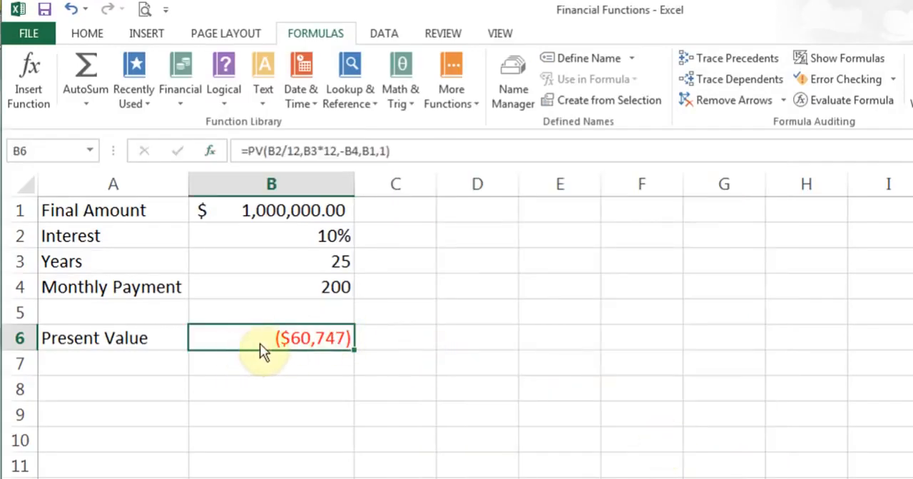
{"action": "left_click", "coordinate": [212, 158]}
{"action": "left_click_drag", "start_coordinate": [604, 164], "coordinate": [555, 169]}
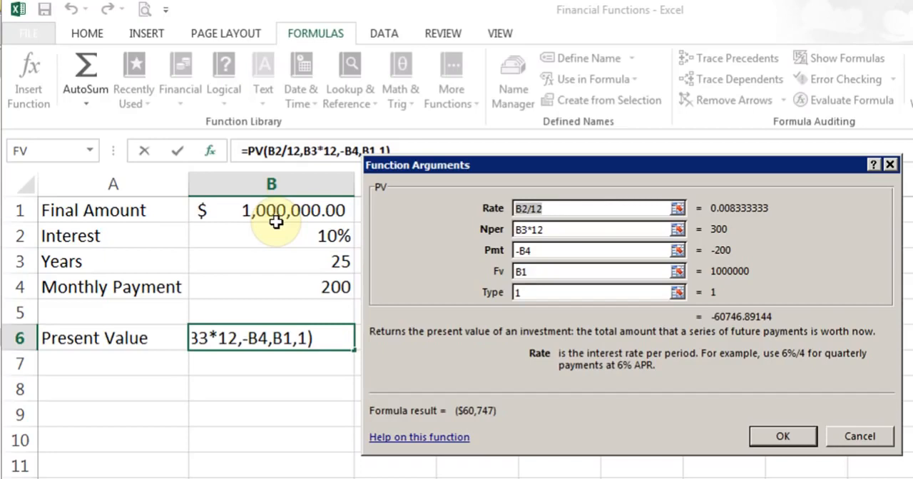
{"action": "left_click", "coordinate": [577, 207]}
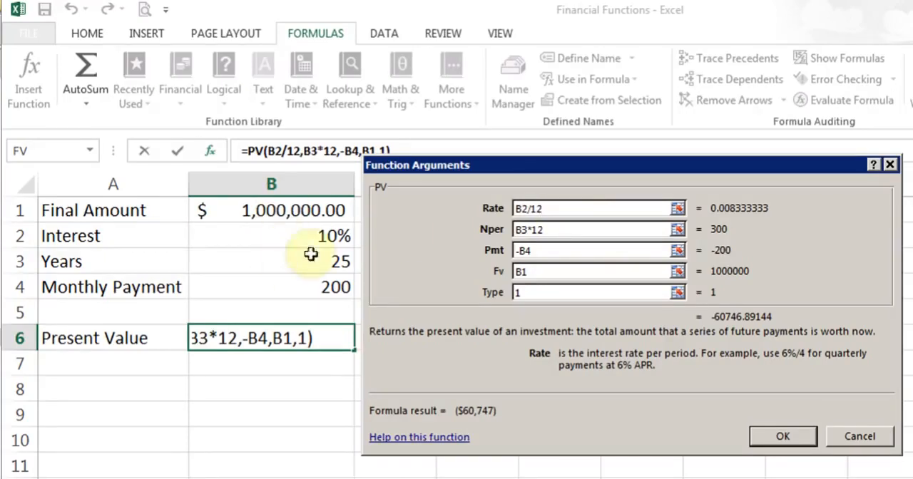
{"action": "left_click", "coordinate": [557, 234]}
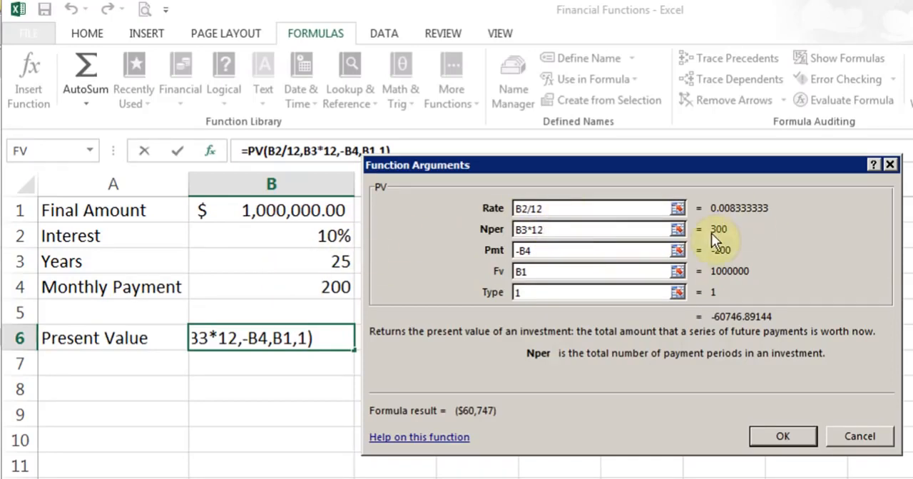
{"action": "left_click", "coordinate": [558, 253]}
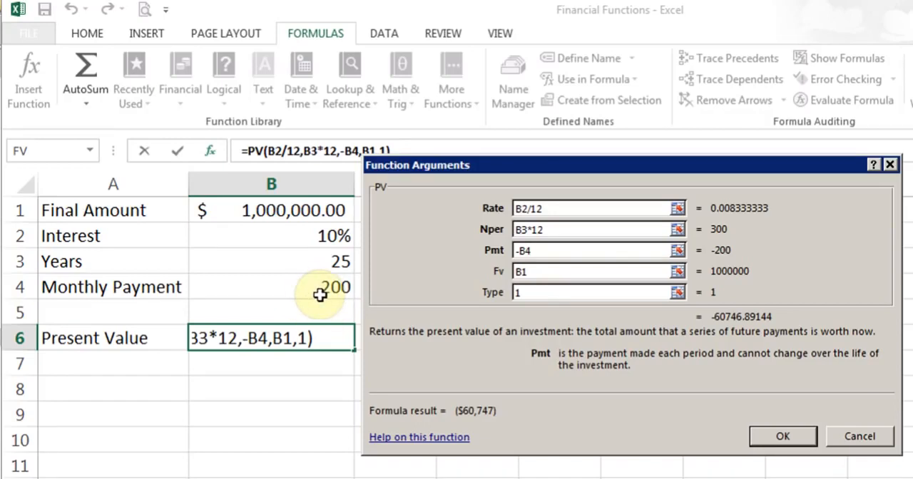
{"action": "left_click", "coordinate": [550, 272]}
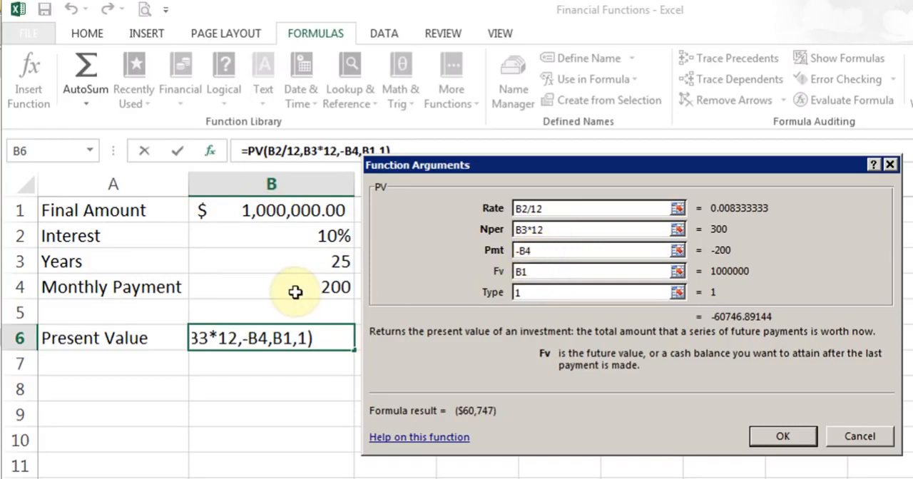
{"action": "left_click", "coordinate": [541, 298]}
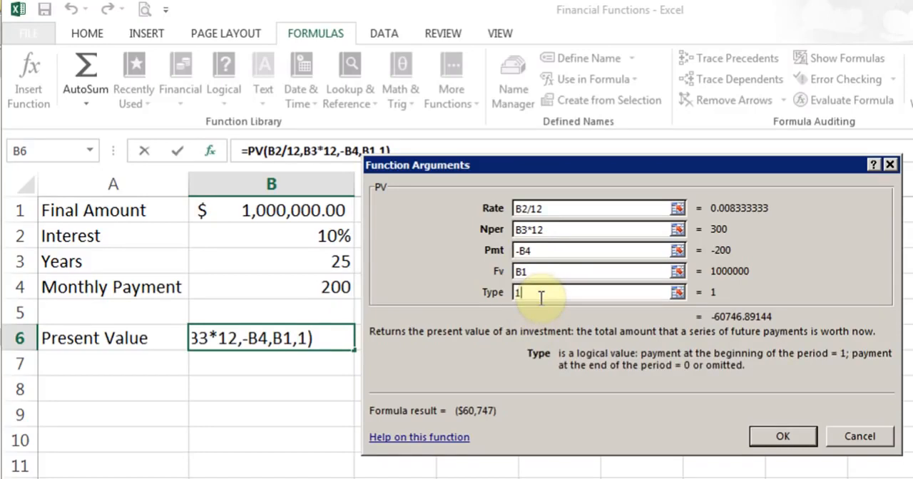
{"action": "left_click", "coordinate": [780, 439]}
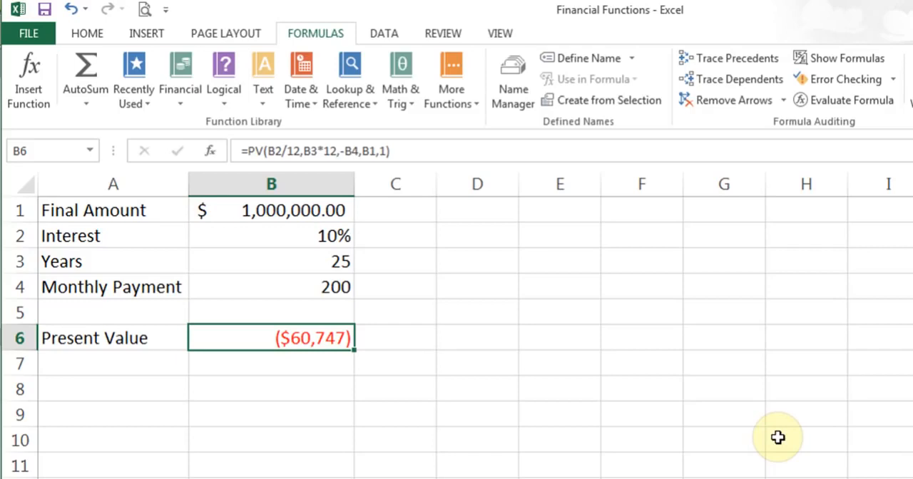
- Set the Monthly Payment in cell B4 to 0 to try the present value without payments
{"action": "left_click", "coordinate": [313, 288]}
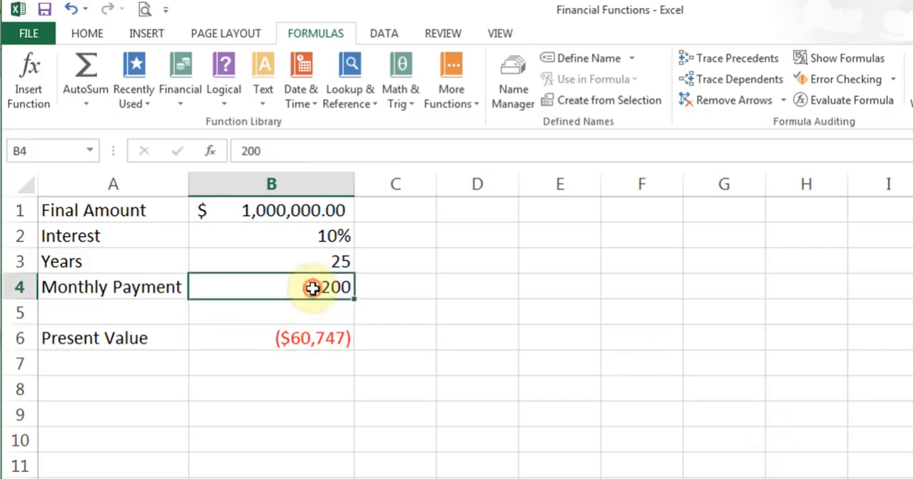
{"action": "type", "text": "0"}
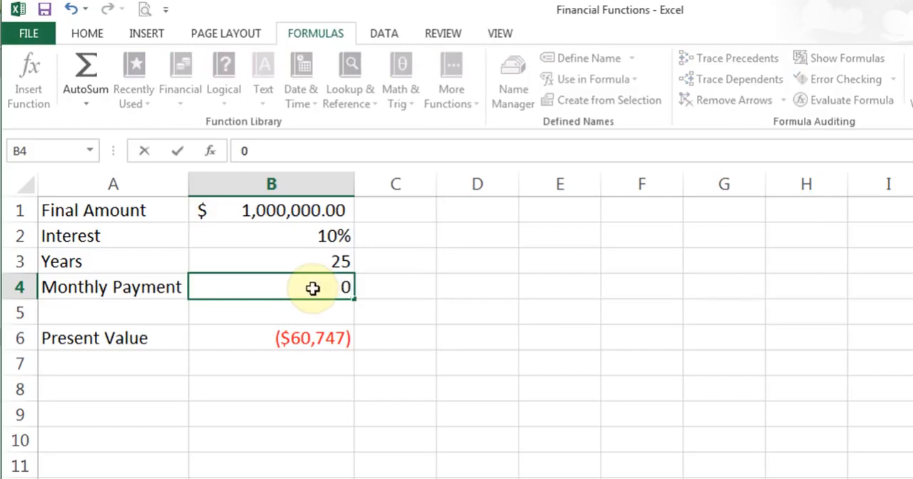
{"action": "key", "text": "Return"}
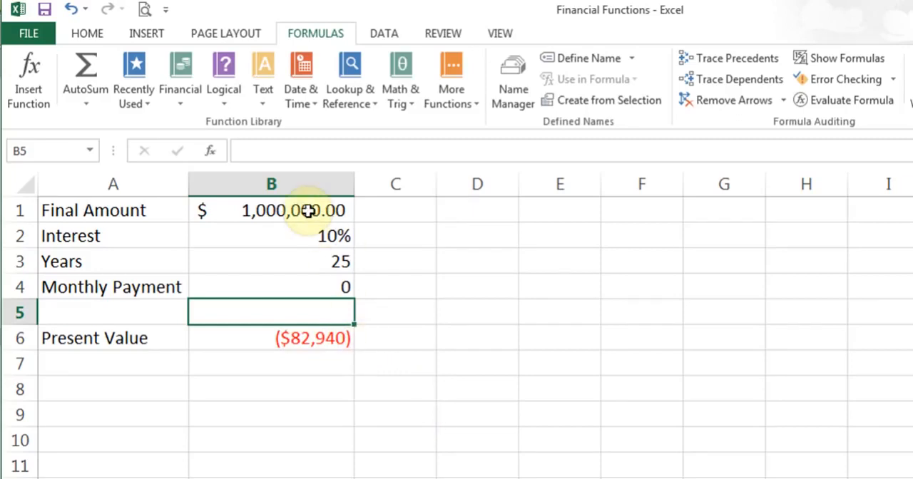
- Set the Monthly Payment in cell B4 to 500
{"action": "left_click", "coordinate": [313, 284]}
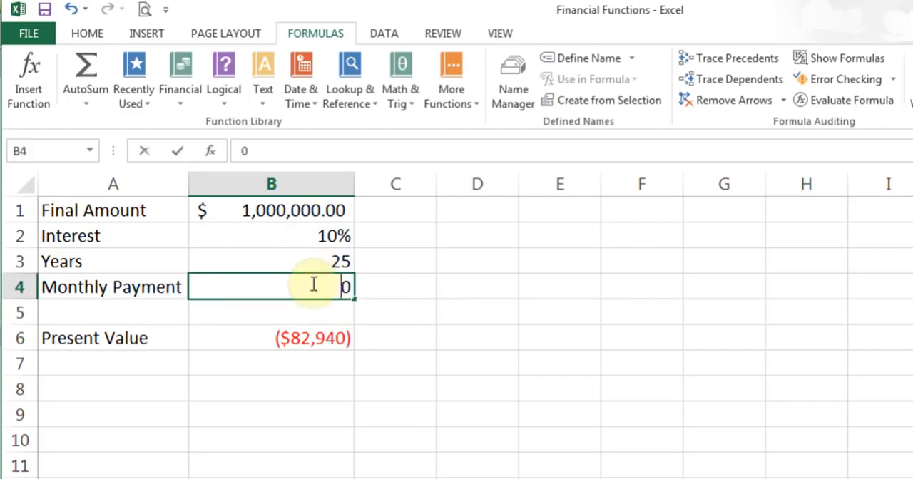
{"action": "type", "text": "500"}
{"action": "key", "text": "Return"}
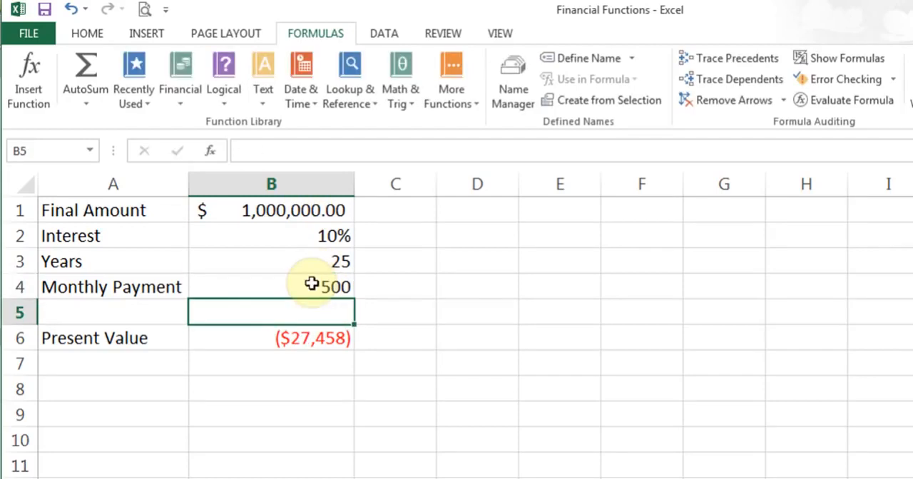
{"action": "left_click", "coordinate": [313, 284]}
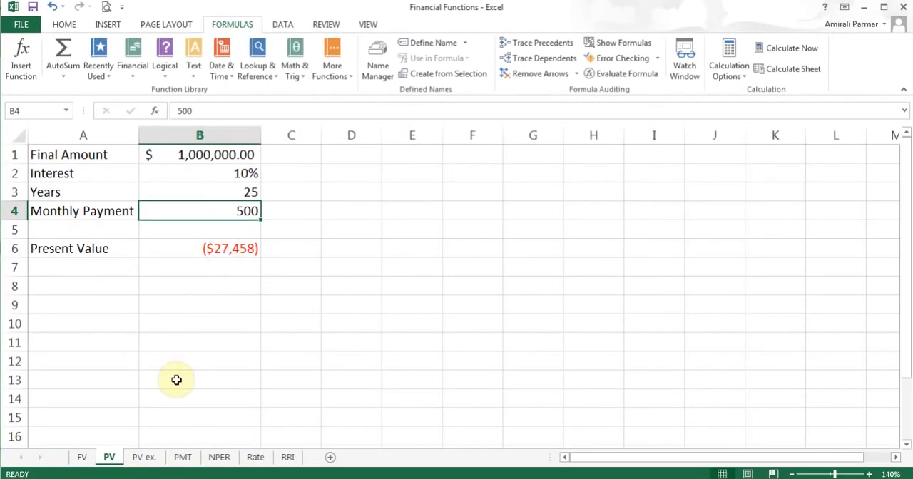
- Switch to the PV ex. sheet and examine the year headings in row 1 and the interest rates in column A
{"action": "left_click", "coordinate": [146, 463]}
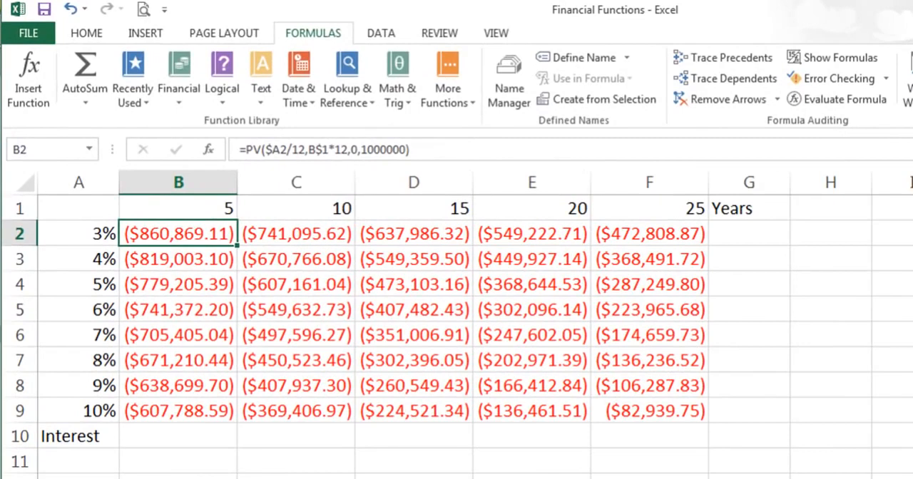
{"action": "left_click", "coordinate": [186, 206]}
{"action": "left_click", "coordinate": [320, 205]}
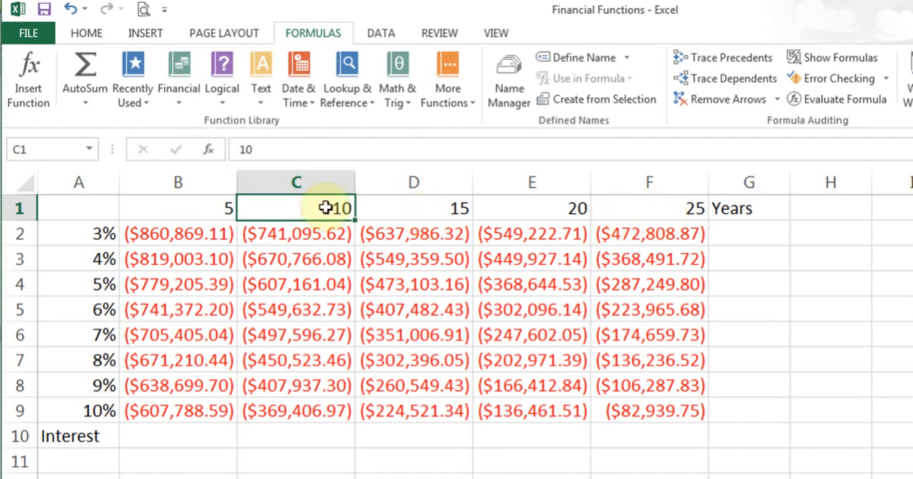
{"action": "left_click", "coordinate": [92, 232]}
{"action": "left_click", "coordinate": [92, 258]}
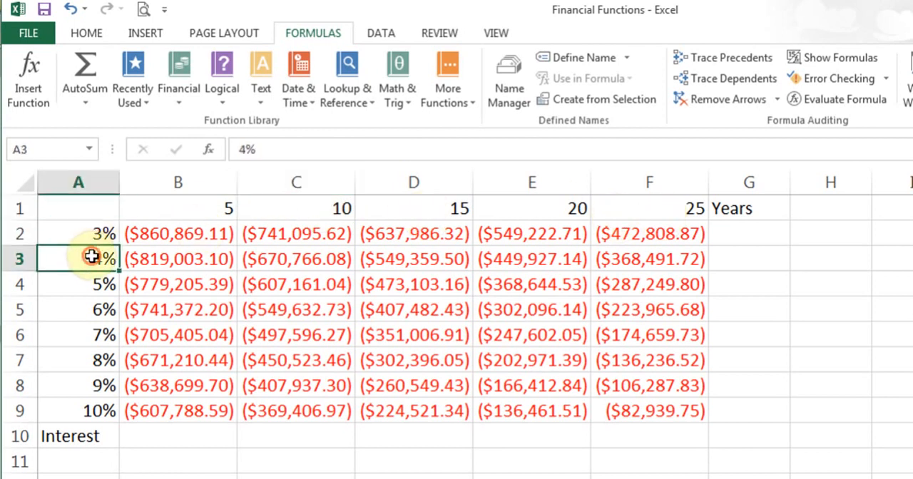
{"action": "left_click", "coordinate": [92, 285]}
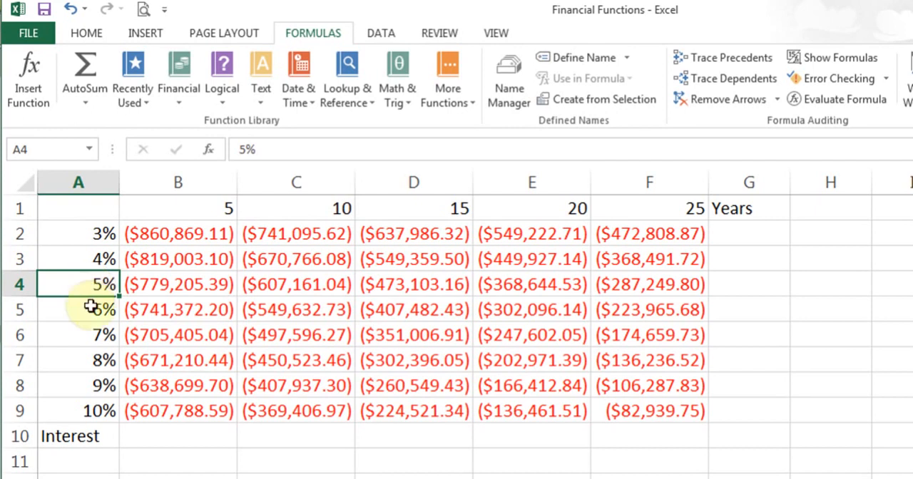
{"action": "left_click", "coordinate": [90, 384]}
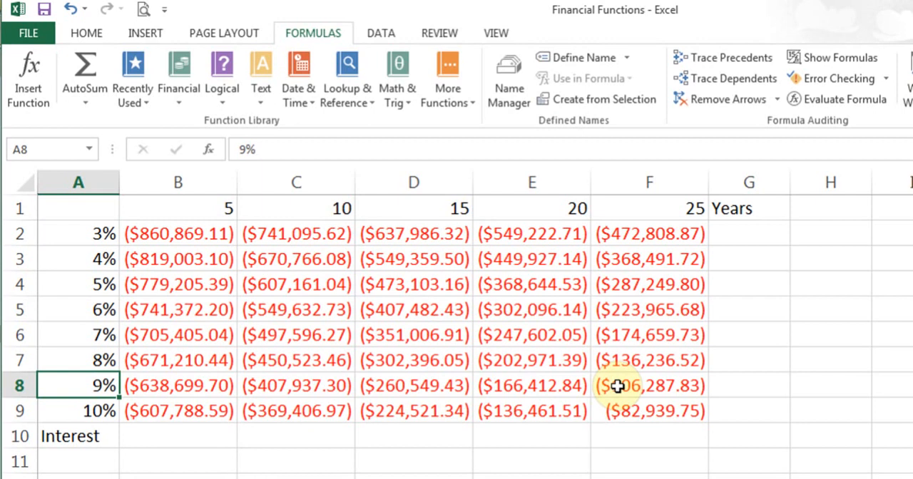
- Review the Rate, Nper, Pmt and Fv arguments of the PV formula in cell B2
{"action": "left_click", "coordinate": [179, 236]}
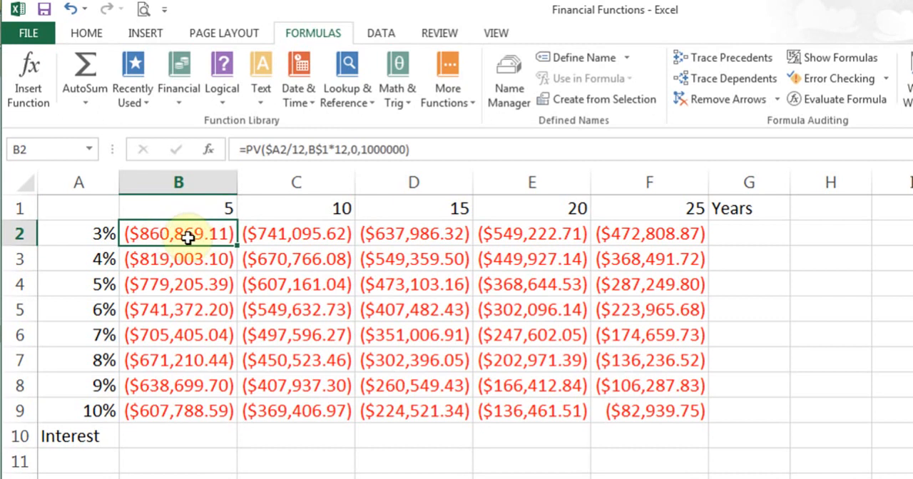
{"action": "left_click", "coordinate": [210, 153]}
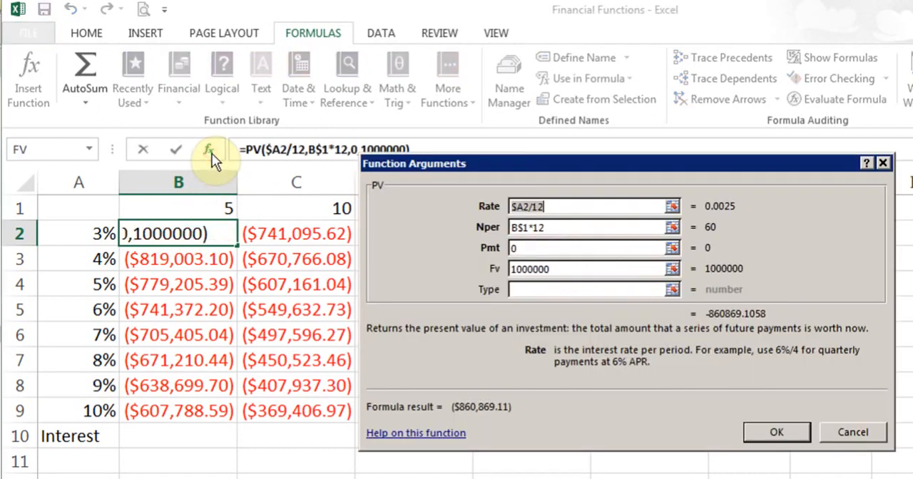
{"action": "left_click_drag", "start_coordinate": [594, 161], "coordinate": [478, 168]}
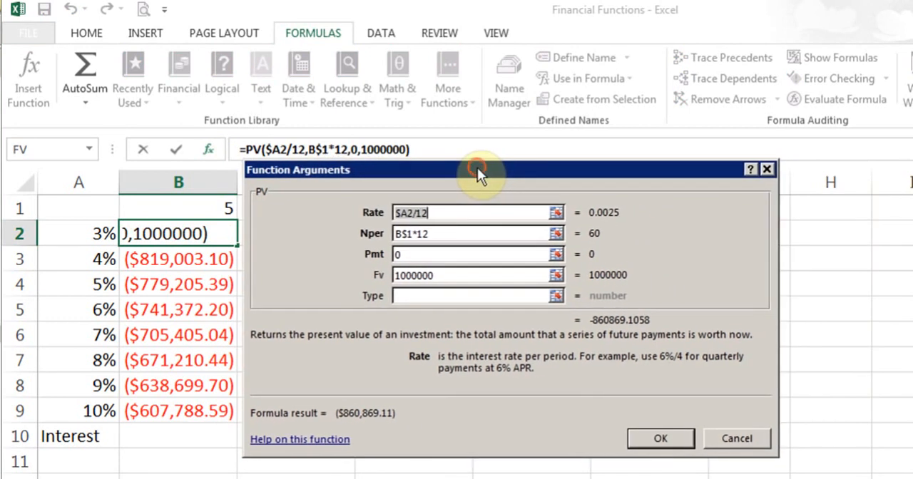
{"action": "left_click", "coordinate": [446, 211]}
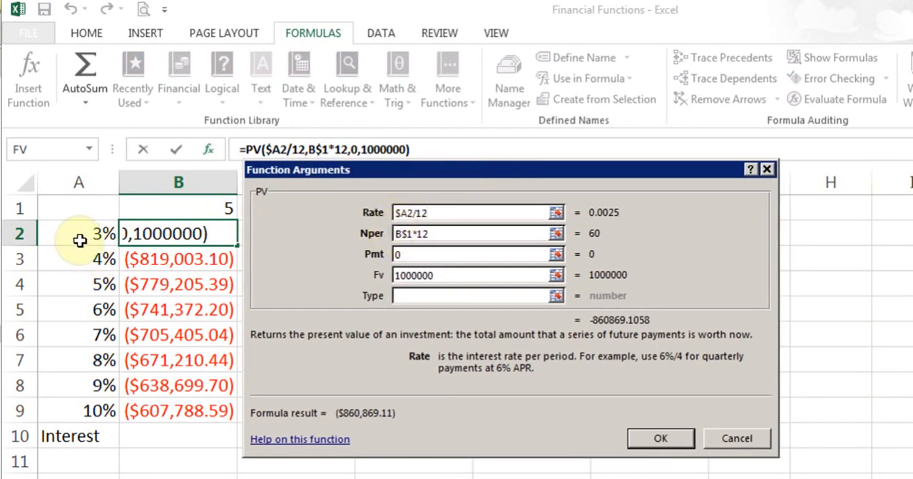
{"action": "left_click", "coordinate": [401, 213]}
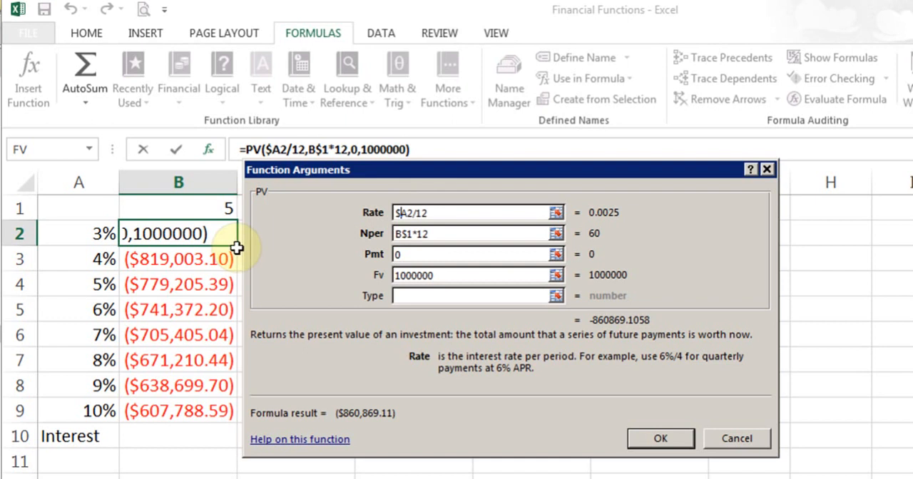
{"action": "left_click", "coordinate": [398, 213]}
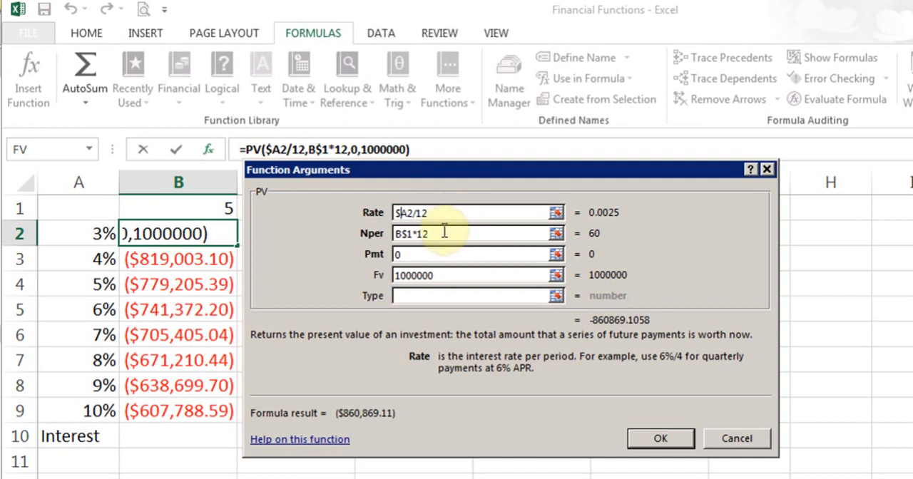
{"action": "left_click", "coordinate": [443, 234]}
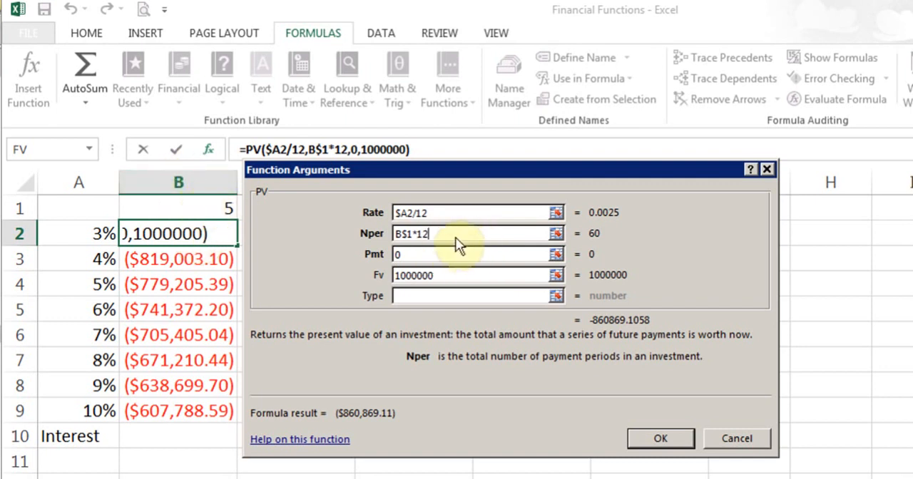
{"action": "left_click", "coordinate": [431, 255]}
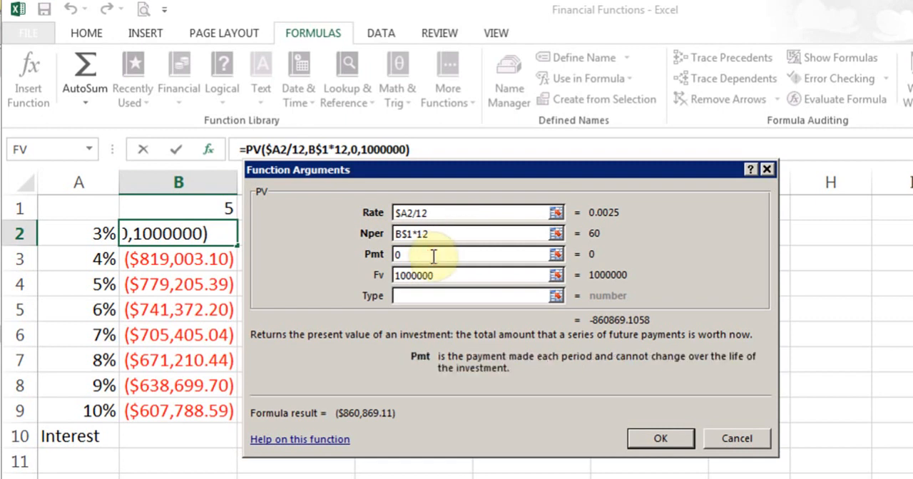
{"action": "left_click", "coordinate": [470, 278]}
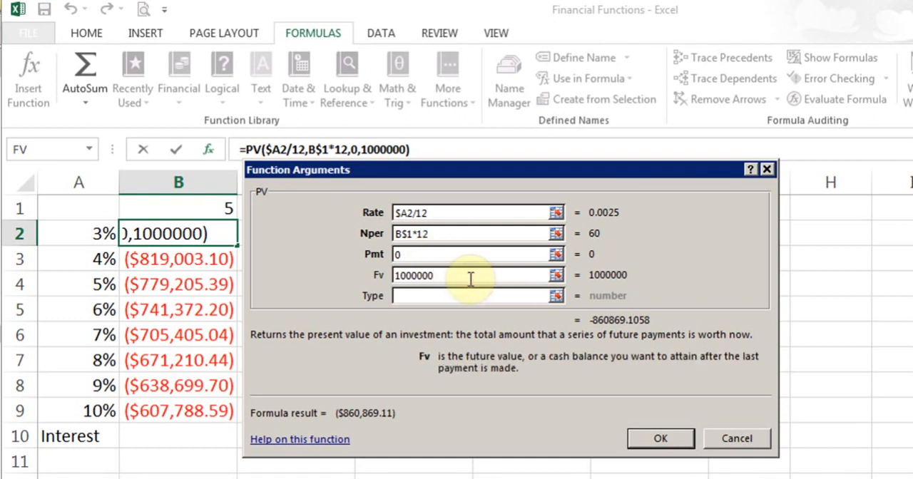
{"action": "left_click", "coordinate": [660, 442]}
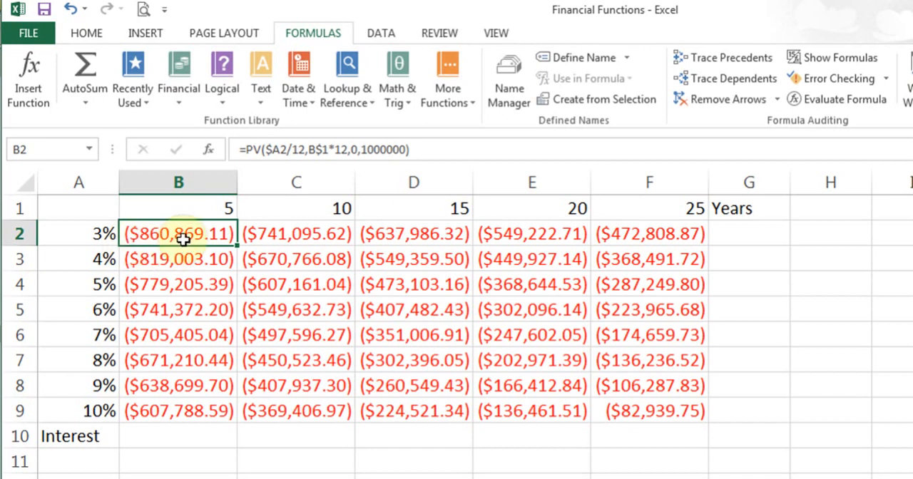
- Clear the present values in C2:F9 and B3:B9, and refill B3:B9 by copying the PV formula down from B2
{"action": "left_click_drag", "start_coordinate": [276, 240], "coordinate": [644, 401]}
{"action": "key", "text": "Delete"}
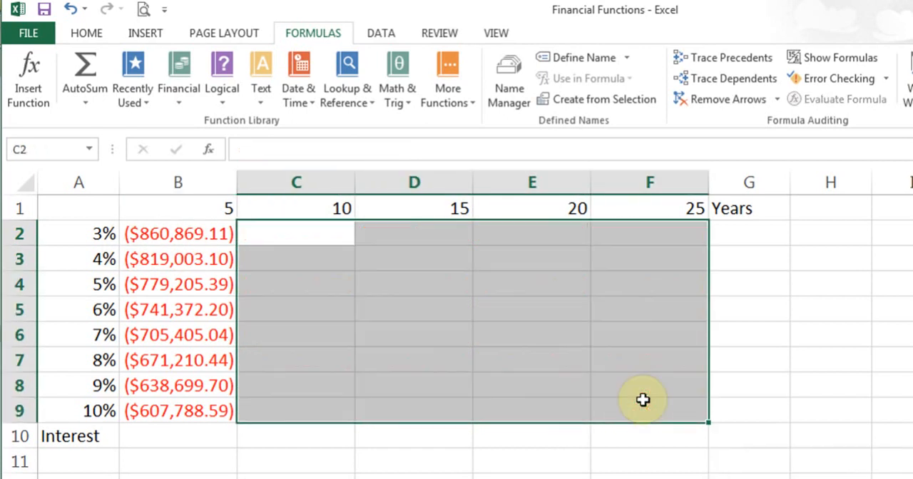
{"action": "left_click_drag", "start_coordinate": [169, 261], "coordinate": [187, 414]}
{"action": "key", "text": "Delete"}
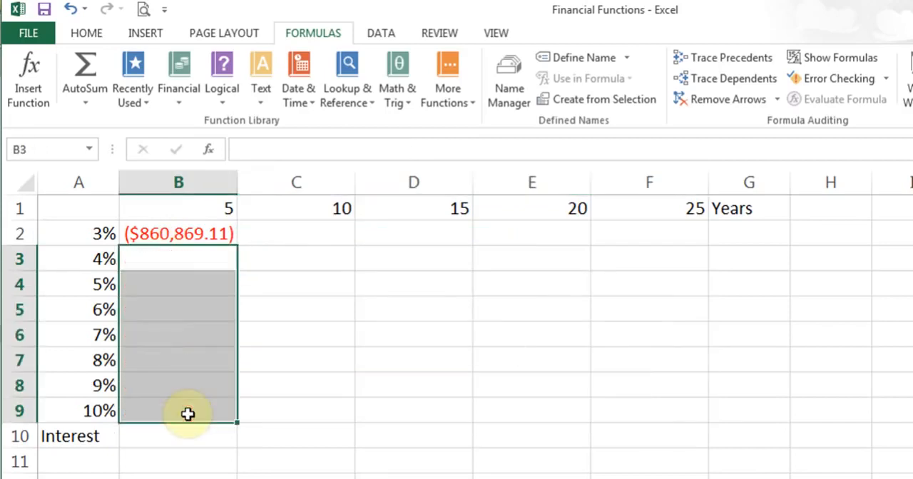
{"action": "left_click", "coordinate": [161, 235]}
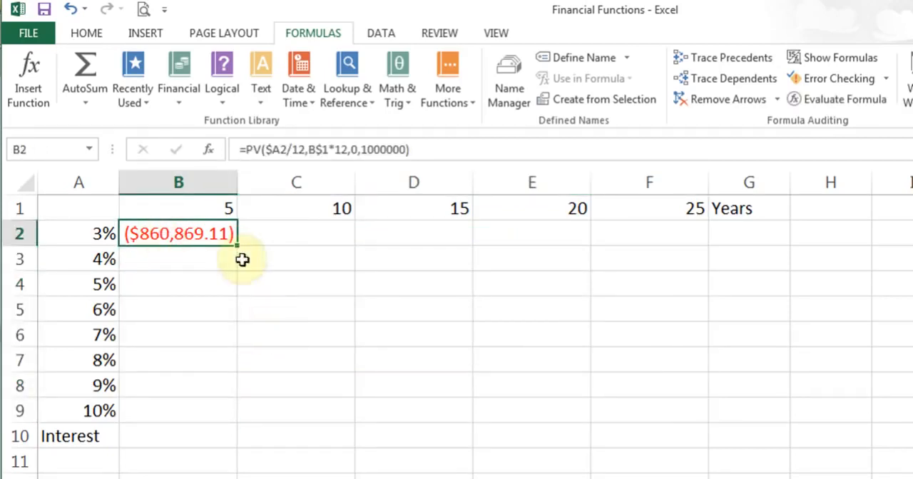
{"action": "left_click_drag", "start_coordinate": [238, 247], "coordinate": [240, 417]}
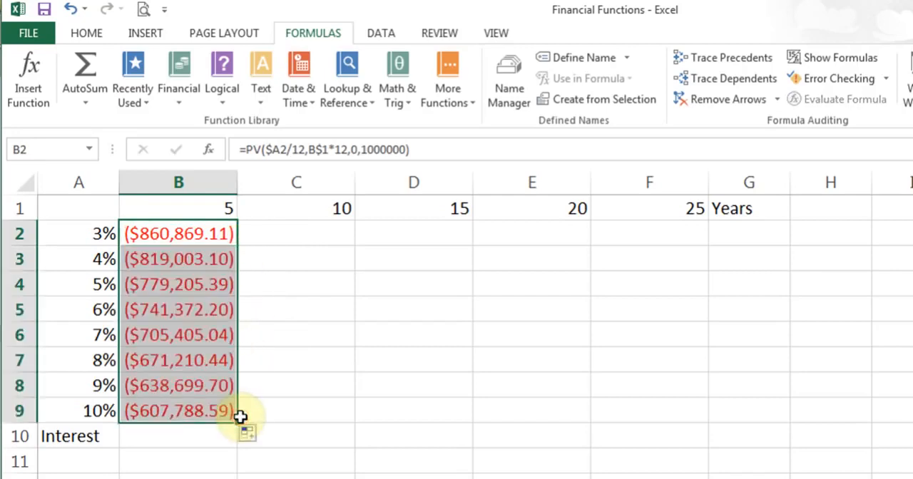
- Show the formulas with column B widened to check the PV references in B2:B9, and return to values with a narrower column B
{"action": "left_click", "coordinate": [194, 238]}
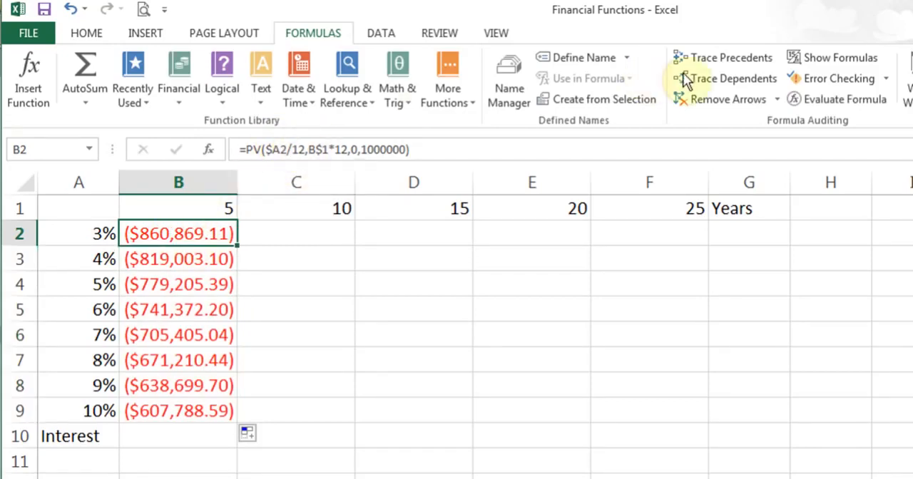
{"action": "left_click", "coordinate": [824, 59]}
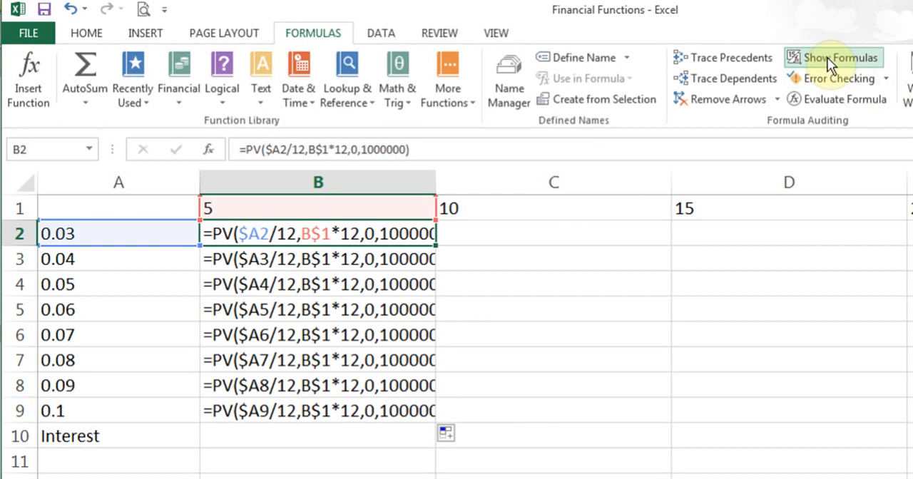
{"action": "left_click_drag", "start_coordinate": [435, 182], "coordinate": [589, 184]}
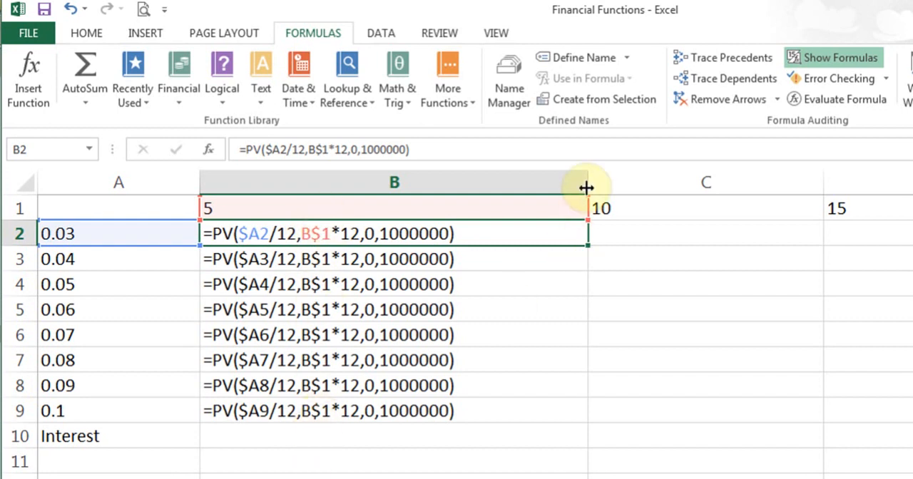
{"action": "left_click", "coordinate": [834, 58]}
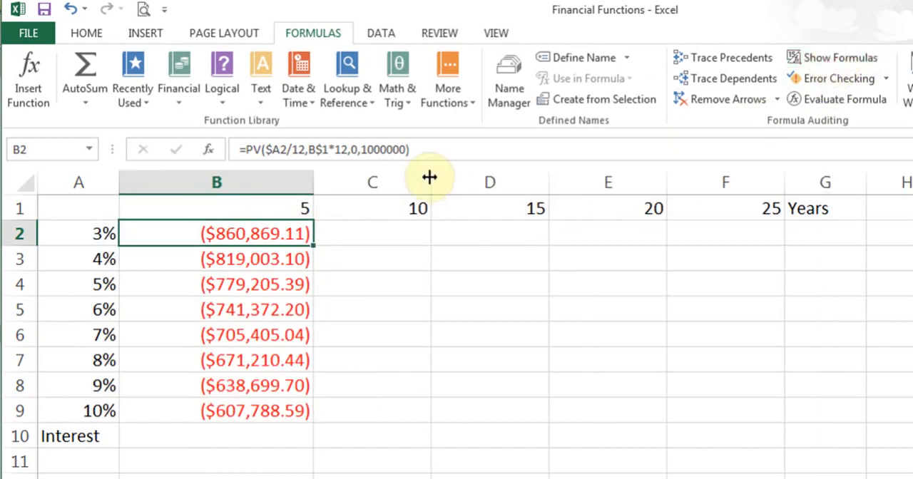
{"action": "left_click_drag", "start_coordinate": [314, 183], "coordinate": [258, 179]}
- Copy the PV formula from B2 across to F2, check its references with formulas shown, and fill C2:F2 down through row 9
{"action": "left_click_drag", "start_coordinate": [258, 243], "coordinate": [699, 229]}
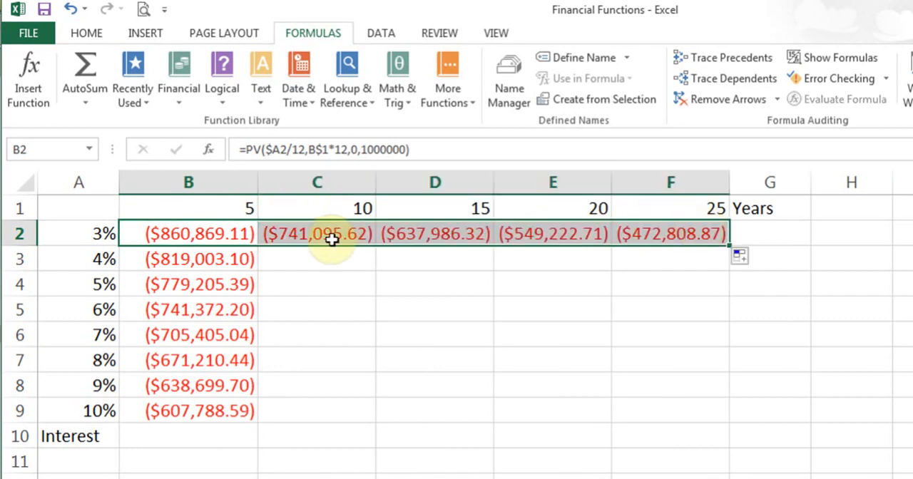
{"action": "left_click", "coordinate": [845, 57]}
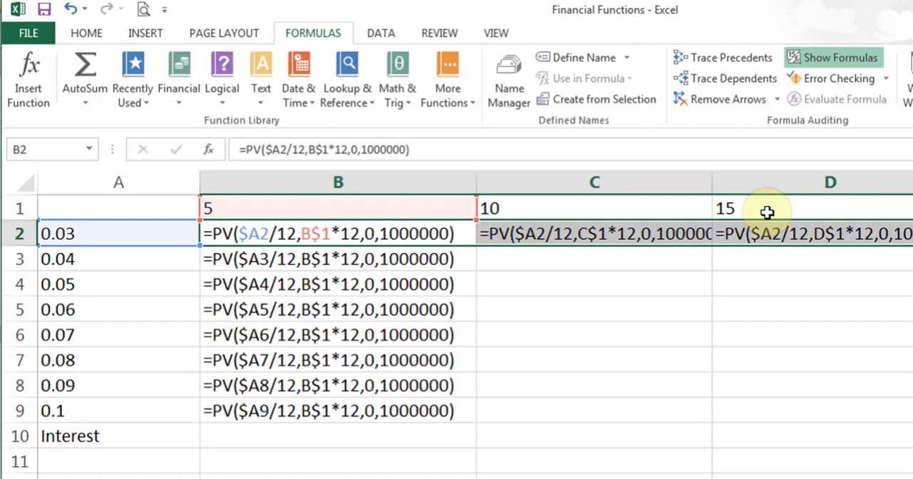
{"action": "left_click", "coordinate": [848, 60]}
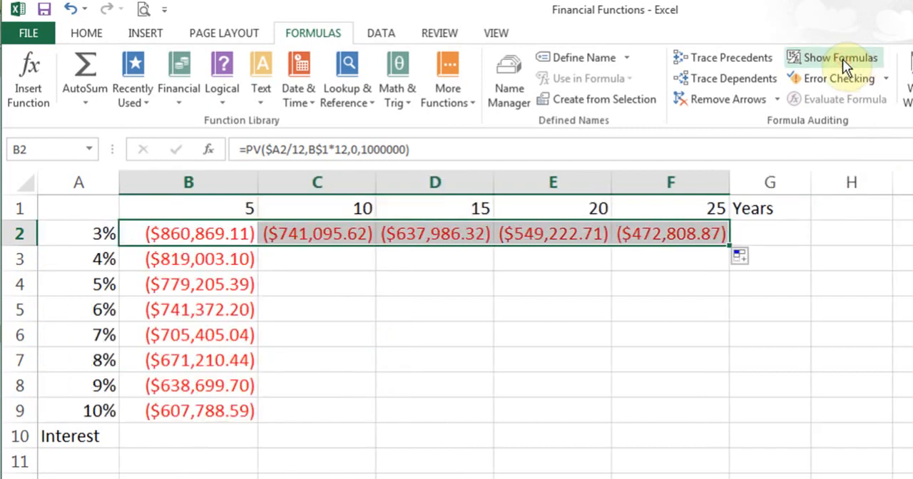
{"action": "left_click_drag", "start_coordinate": [337, 233], "coordinate": [718, 410]}
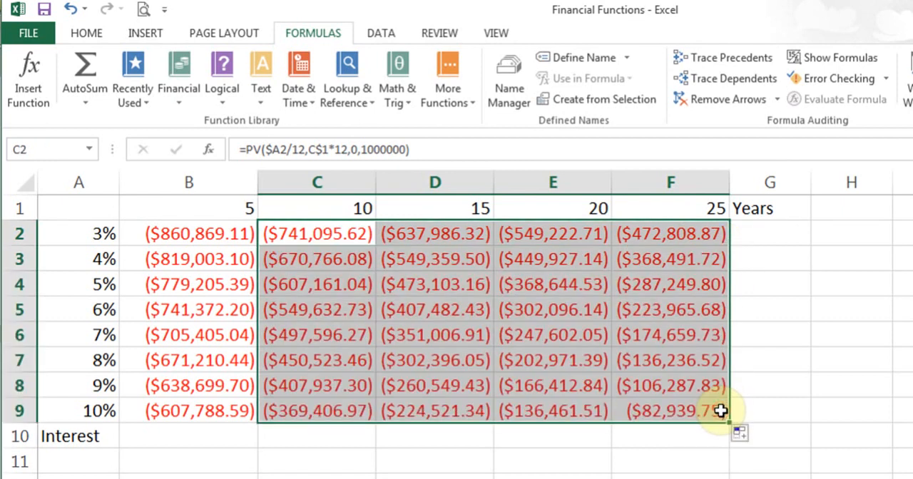
- Examine the present values for 3% over 10 years in C2 and 10% over 25 years in F9
{"action": "left_click", "coordinate": [332, 234]}
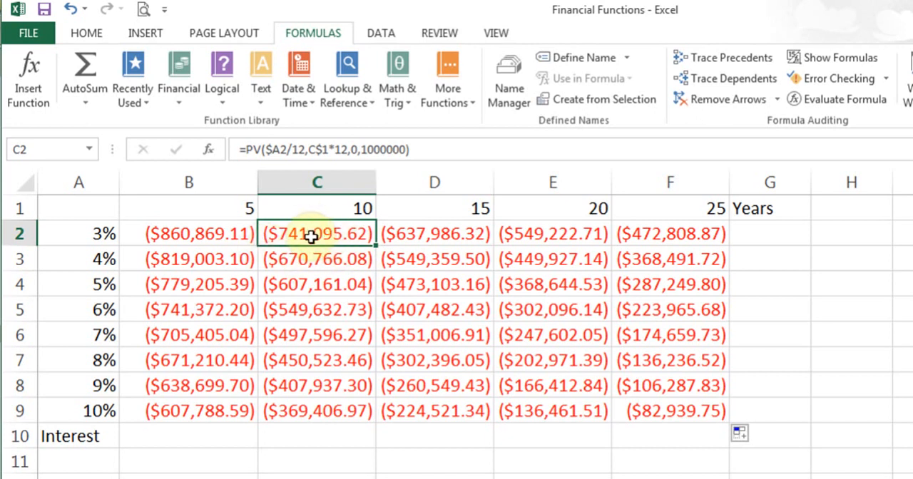
{"action": "left_click", "coordinate": [665, 416]}
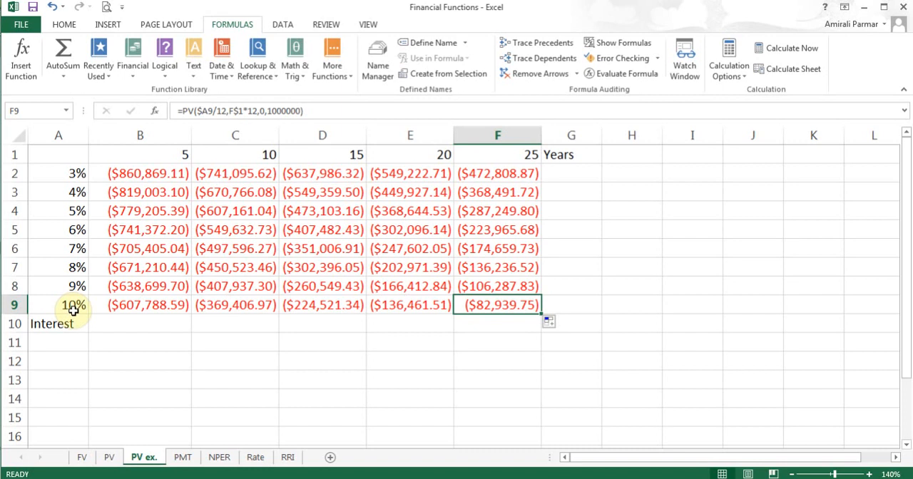
- Switch to the PMT sheet and examine the Principal, Loan term and Payments values in column B
{"action": "left_click", "coordinate": [183, 457]}
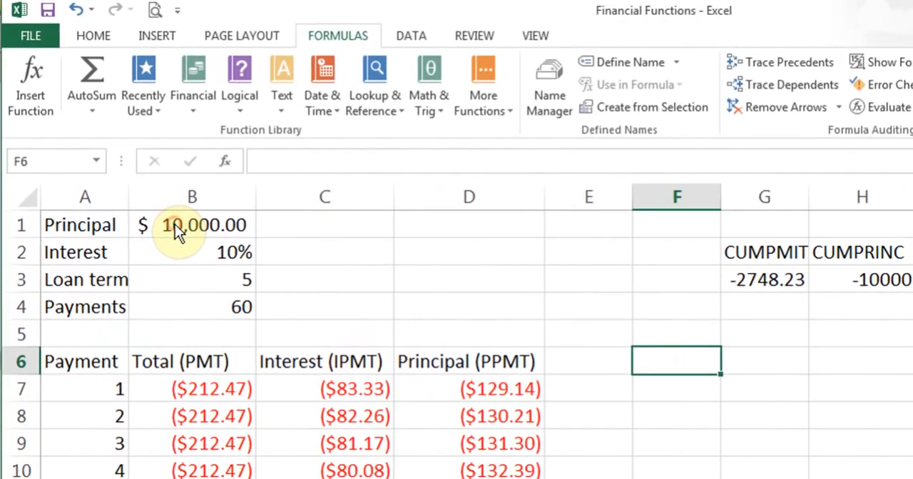
{"action": "left_click", "coordinate": [177, 232]}
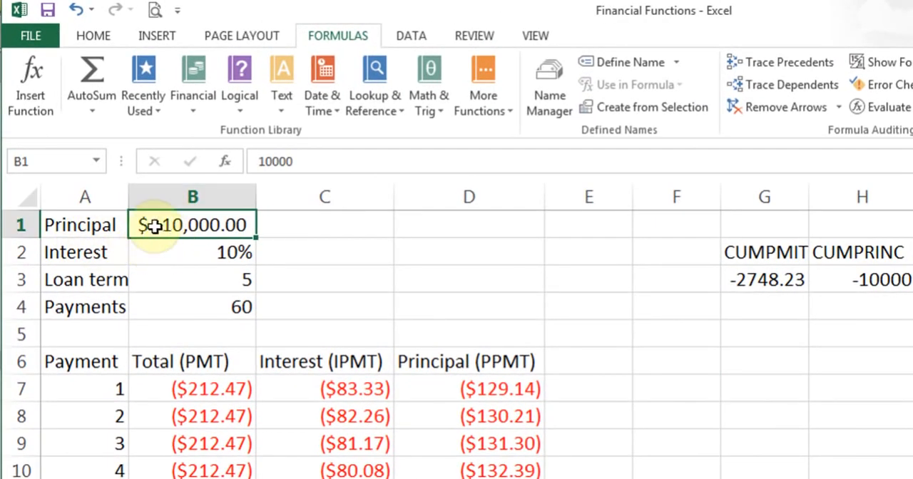
{"action": "left_click", "coordinate": [197, 283]}
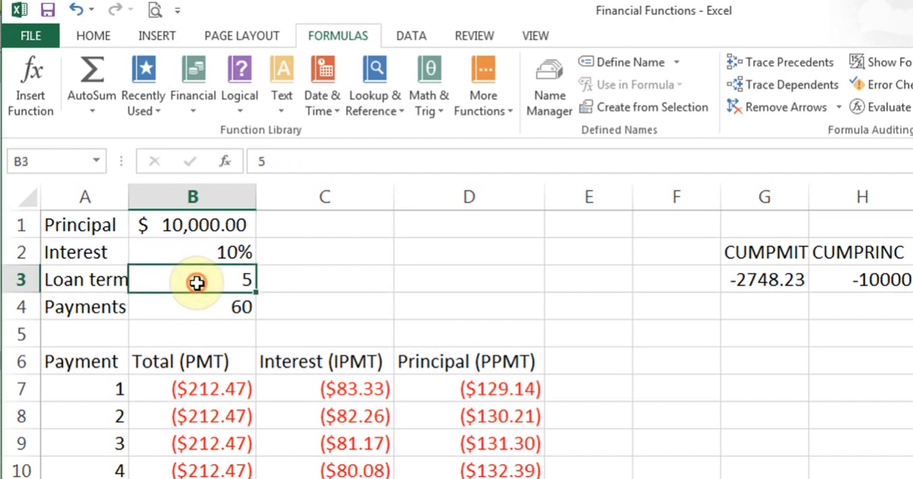
{"action": "left_click", "coordinate": [194, 320]}
{"action": "left_click", "coordinate": [191, 306]}
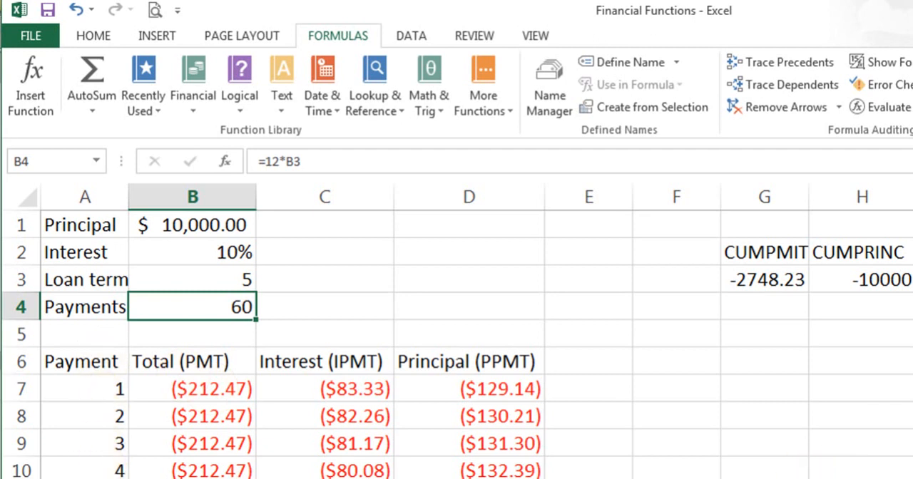
- Look through the monthly payment schedule and return to the first payment number in cell A7
{"action": "scroll", "coordinate": [461, 344], "scroll_direction": "down", "scroll_amount": 17}
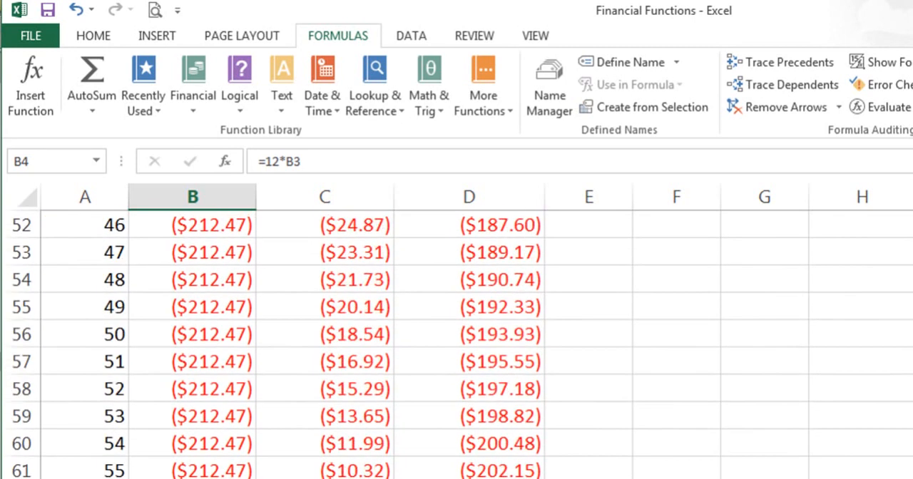
{"action": "scroll", "coordinate": [462, 345], "scroll_direction": "up", "scroll_amount": 17}
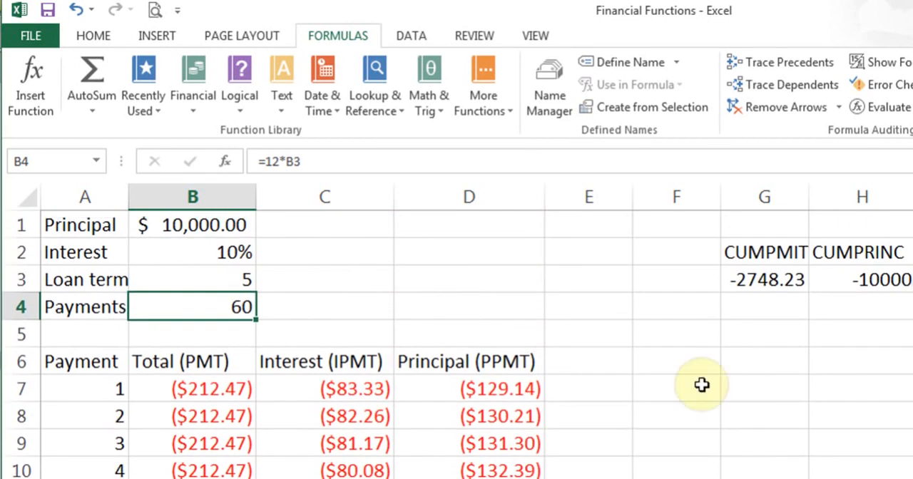
{"action": "left_click_drag", "start_coordinate": [43, 389], "coordinate": [93, 414]}
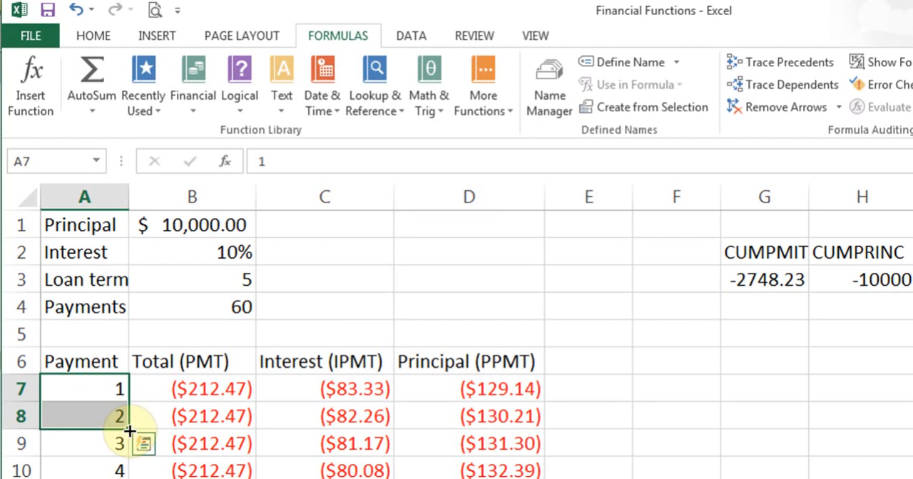
{"action": "left_click", "coordinate": [112, 391]}
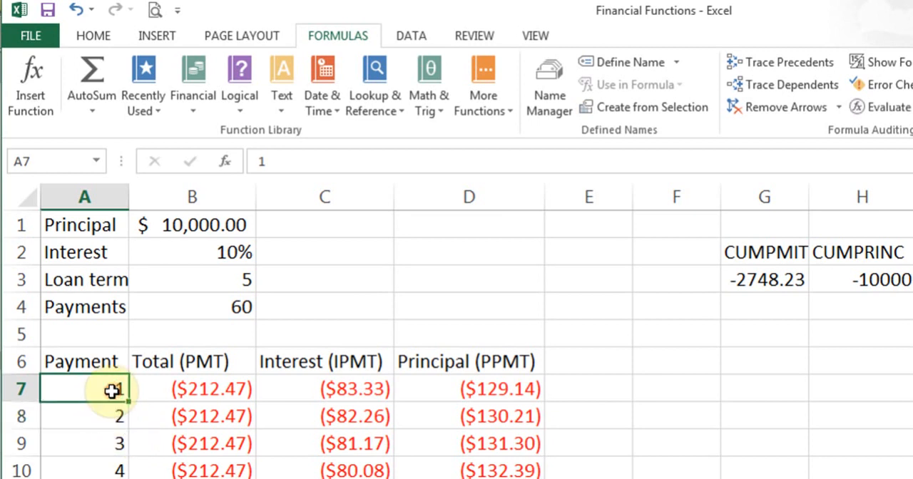
- Select the first Total payment in B7 and look up the PMT description in the financial function list
{"action": "left_click", "coordinate": [238, 392]}
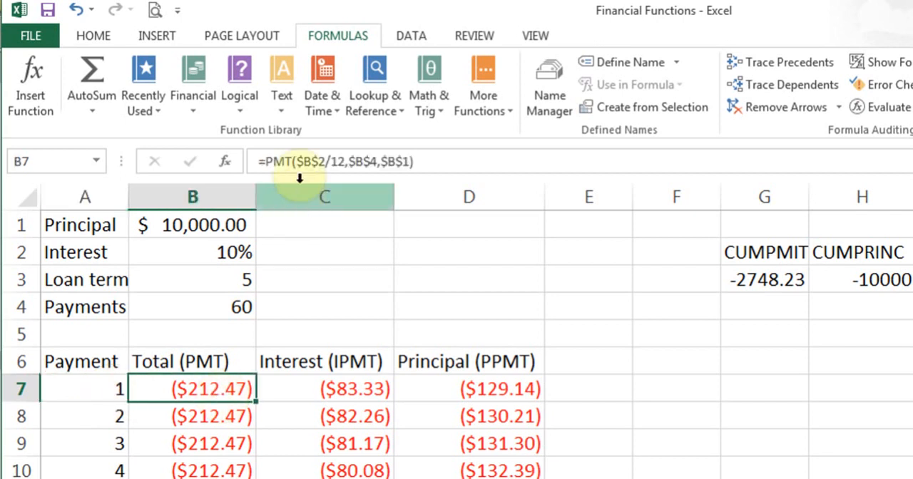
{"action": "left_click", "coordinate": [207, 107]}
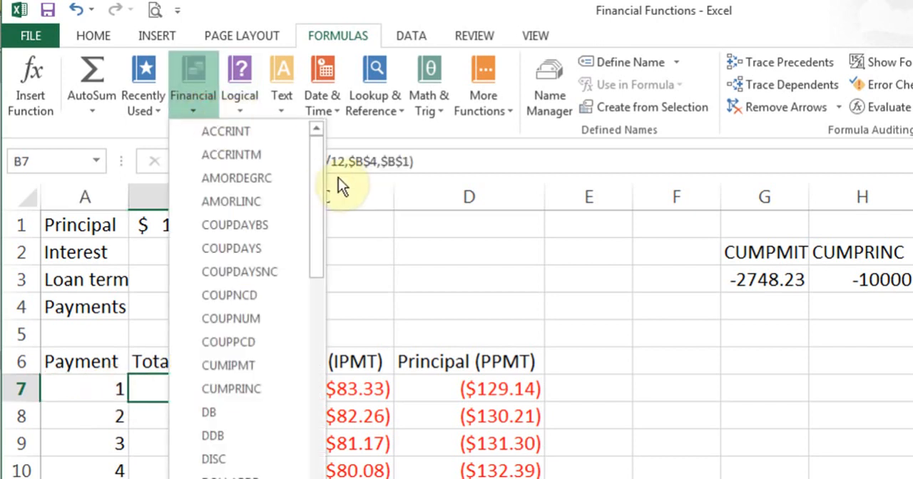
{"action": "left_click_drag", "start_coordinate": [320, 180], "coordinate": [316, 363]}
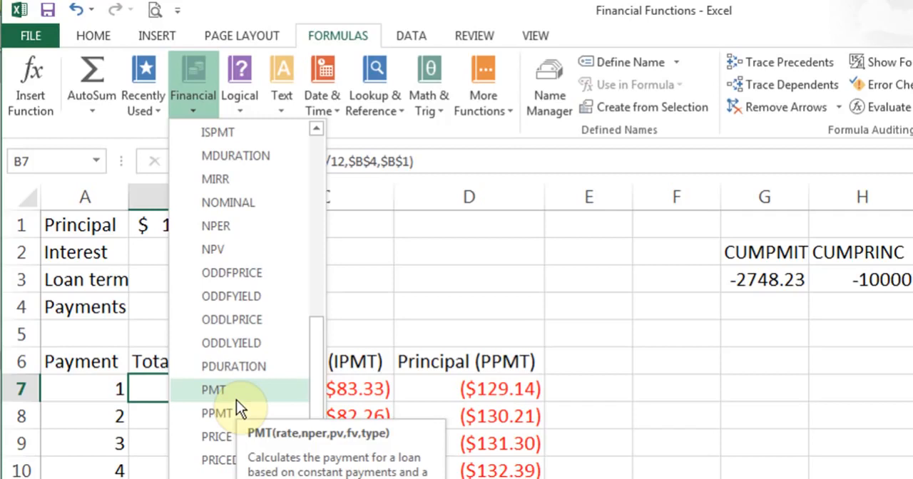
{"action": "left_click", "coordinate": [163, 400]}
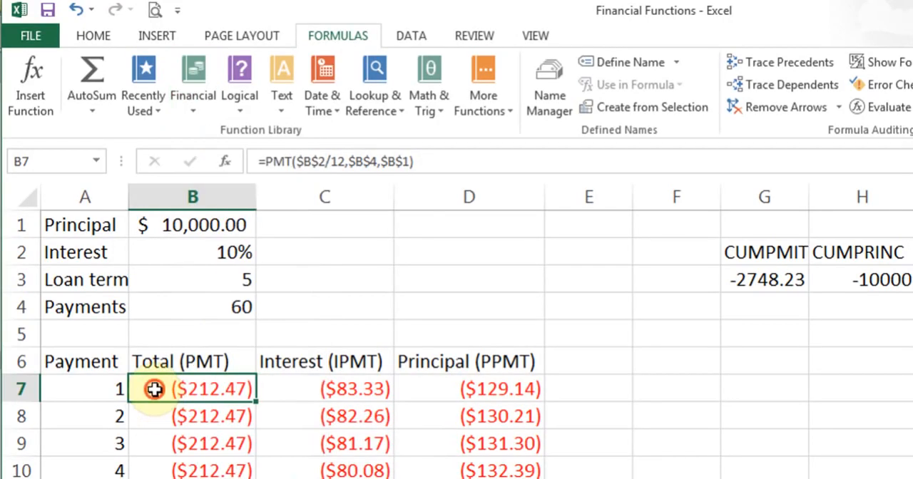
- Examine the Rate, Nper and Pv arguments of the PMT formula in B7
{"action": "left_click", "coordinate": [225, 160]}
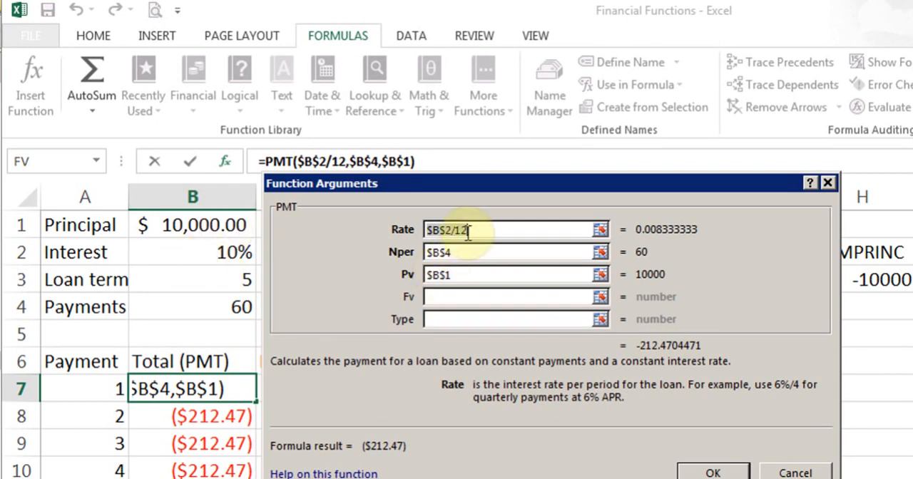
{"action": "left_click", "coordinate": [464, 252]}
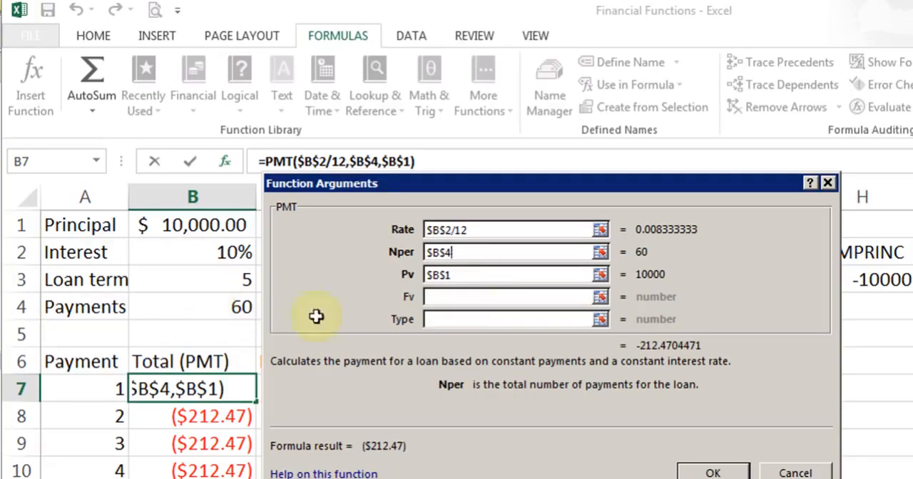
{"action": "left_click", "coordinate": [476, 280]}
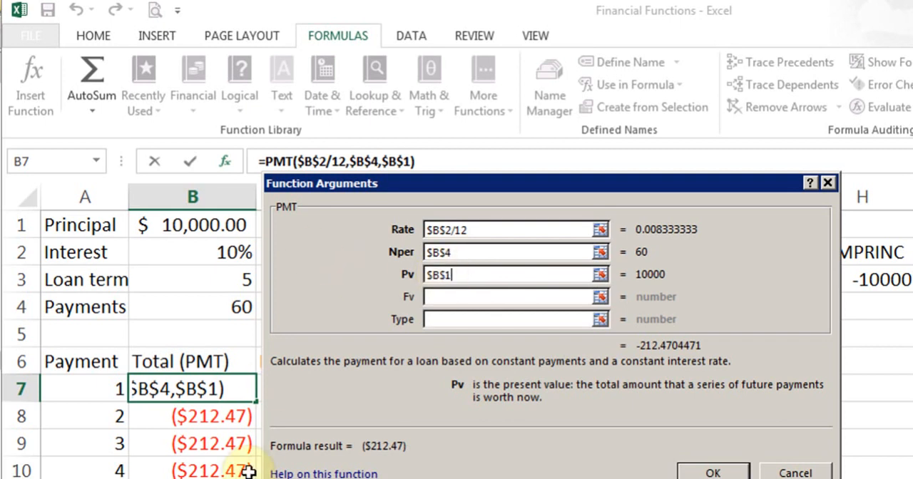
{"action": "left_click", "coordinate": [699, 469]}
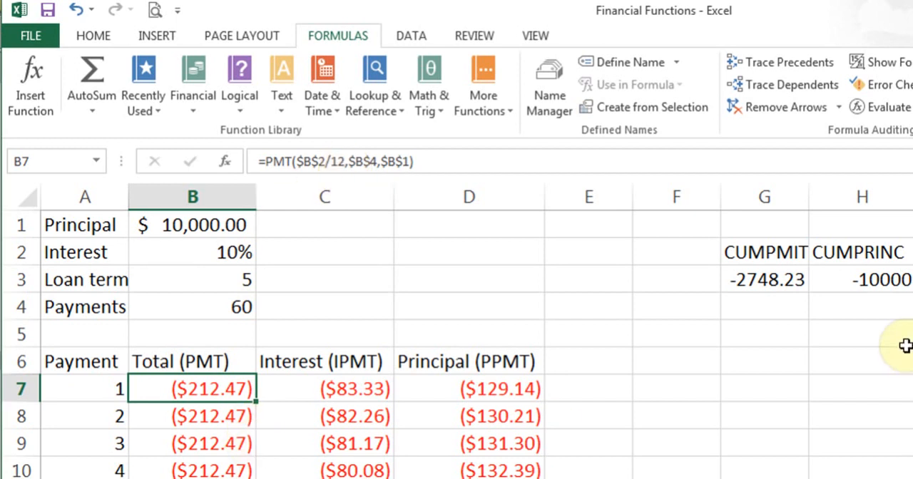
- Compare the PMT formulas for the first three payments in B7:B9, ending on B7
{"action": "left_click", "coordinate": [223, 419]}
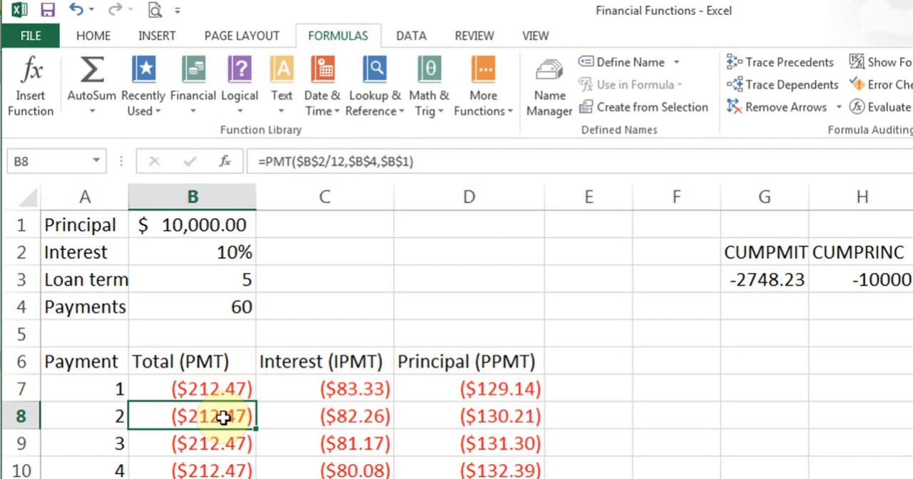
{"action": "left_click", "coordinate": [213, 390]}
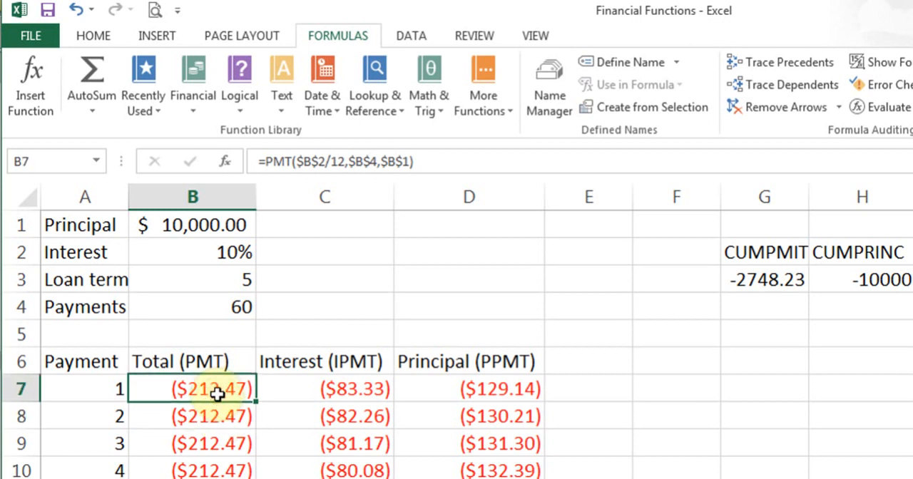
{"action": "left_click", "coordinate": [215, 419]}
{"action": "left_click", "coordinate": [211, 442]}
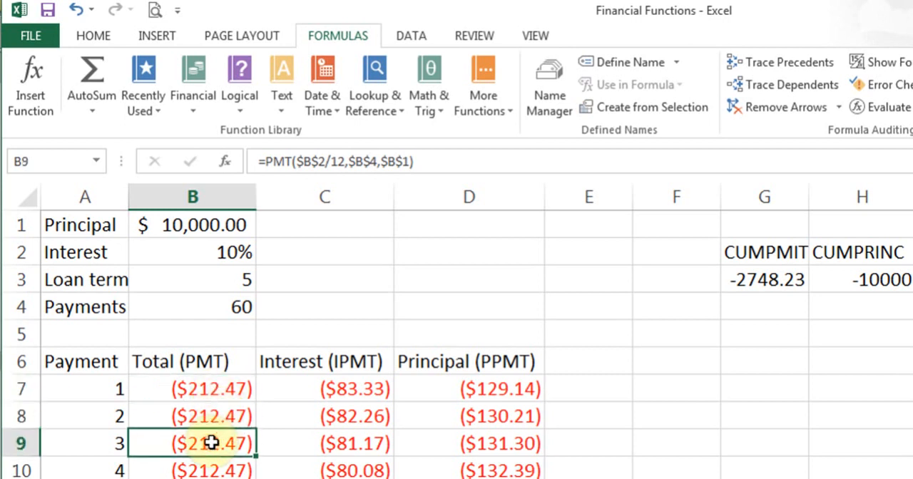
{"action": "left_click", "coordinate": [211, 396]}
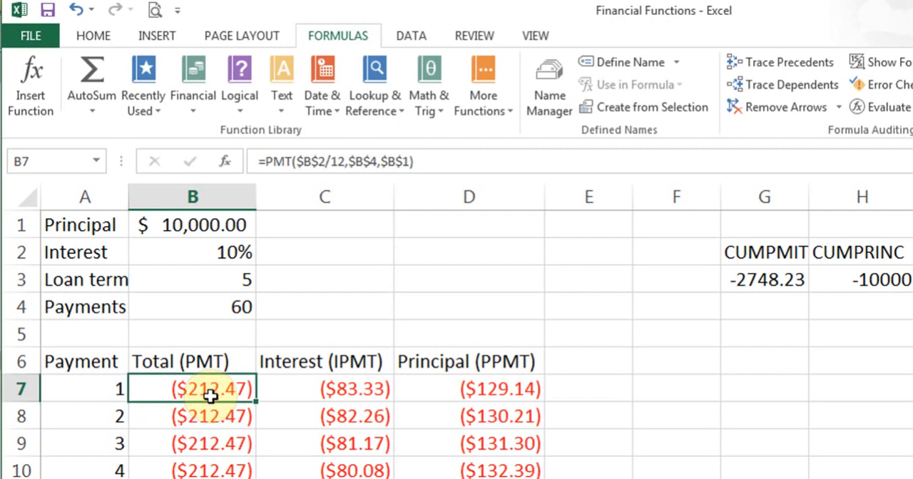
- Select the first Interest payment in C7 and look up the IPMT description in the financial function list
{"action": "left_click", "coordinate": [323, 417]}
{"action": "left_click", "coordinate": [324, 390]}
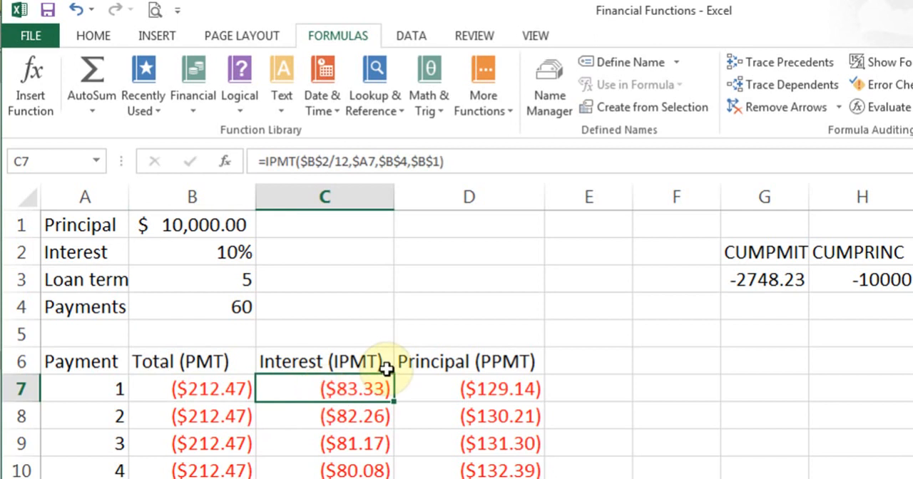
{"action": "left_click", "coordinate": [199, 109]}
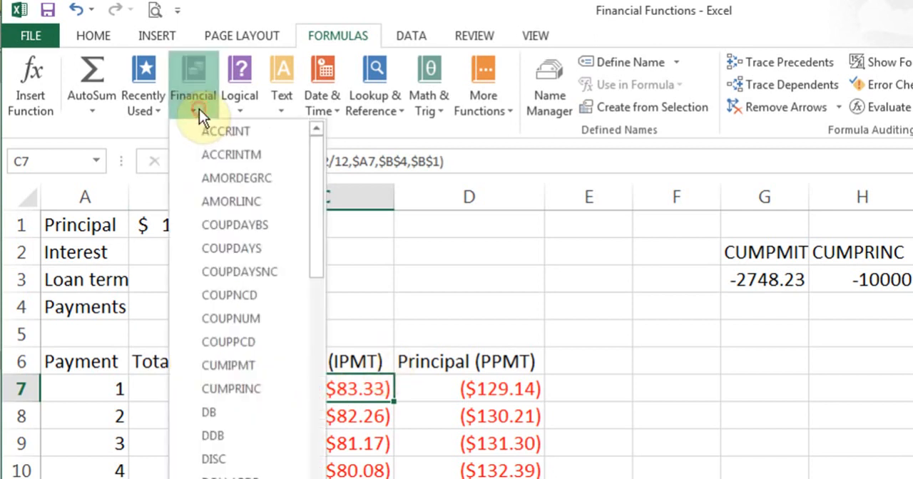
{"action": "left_click_drag", "start_coordinate": [312, 172], "coordinate": [316, 287]}
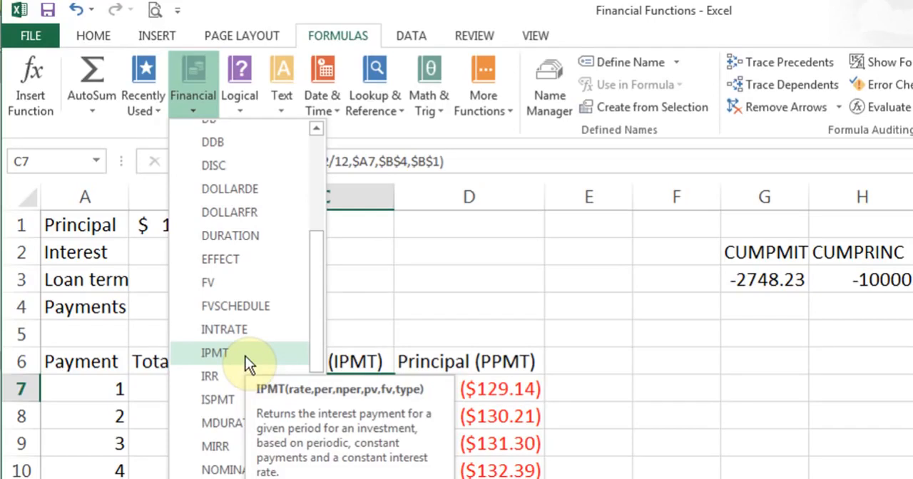
{"action": "left_click", "coordinate": [371, 322]}
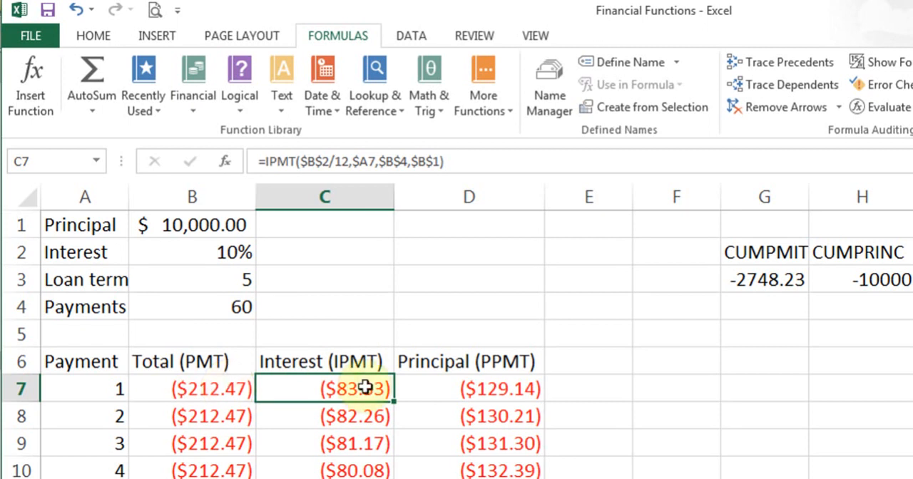
- Compare the PPMT formula in D7 with C7, and examine the Rate, Per, Nper and Pv arguments of C7's IPMT formula
{"action": "left_click", "coordinate": [493, 389]}
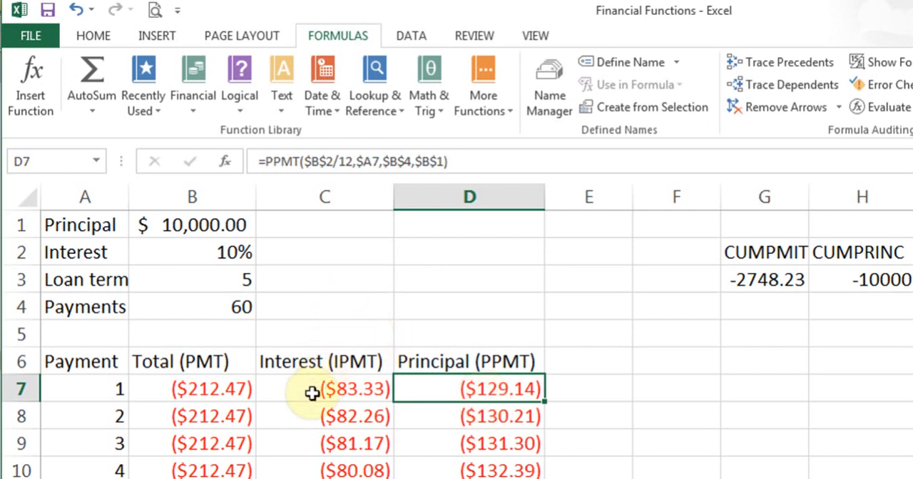
{"action": "left_click", "coordinate": [311, 389]}
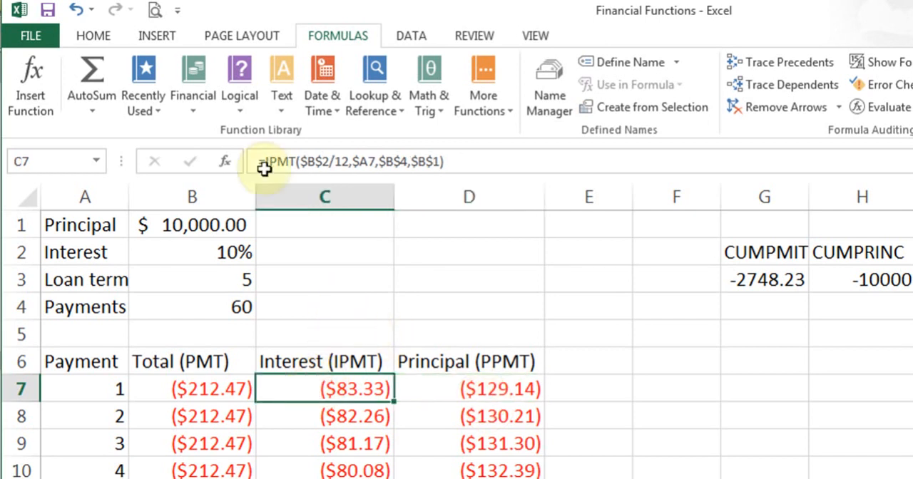
{"action": "left_click", "coordinate": [226, 164]}
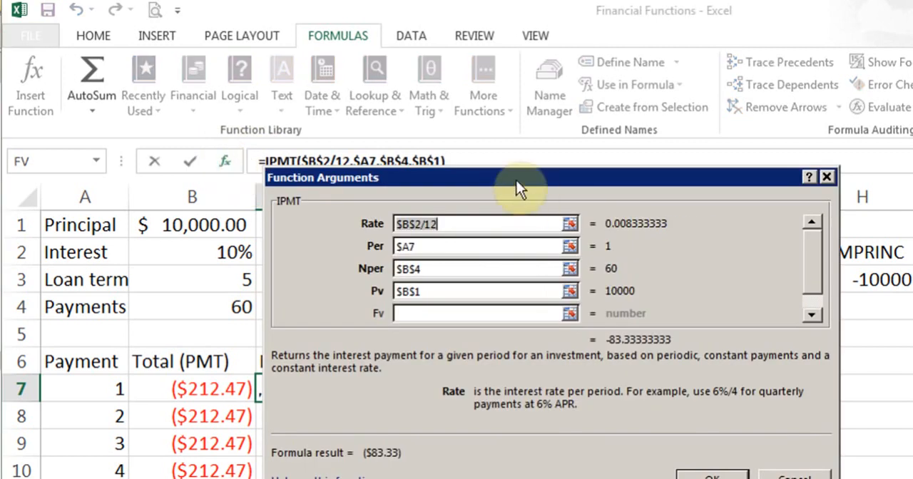
{"action": "left_click_drag", "start_coordinate": [515, 180], "coordinate": [530, 179]}
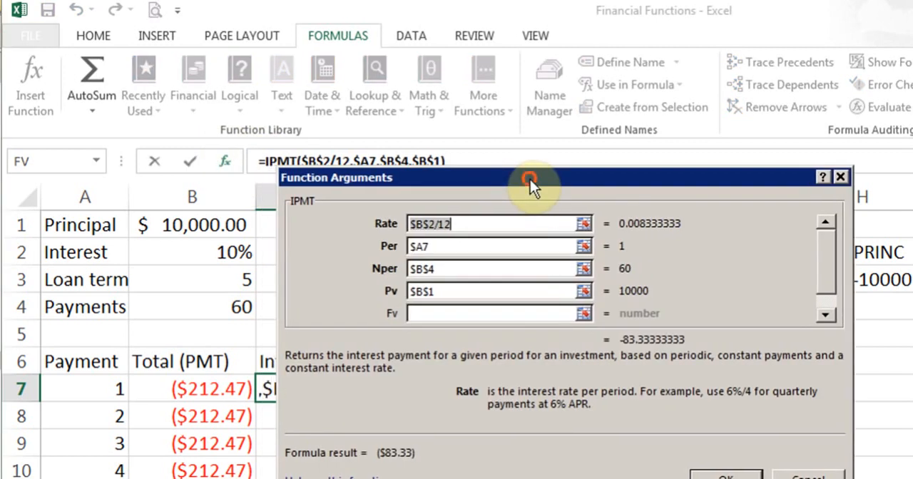
{"action": "left_click", "coordinate": [430, 225]}
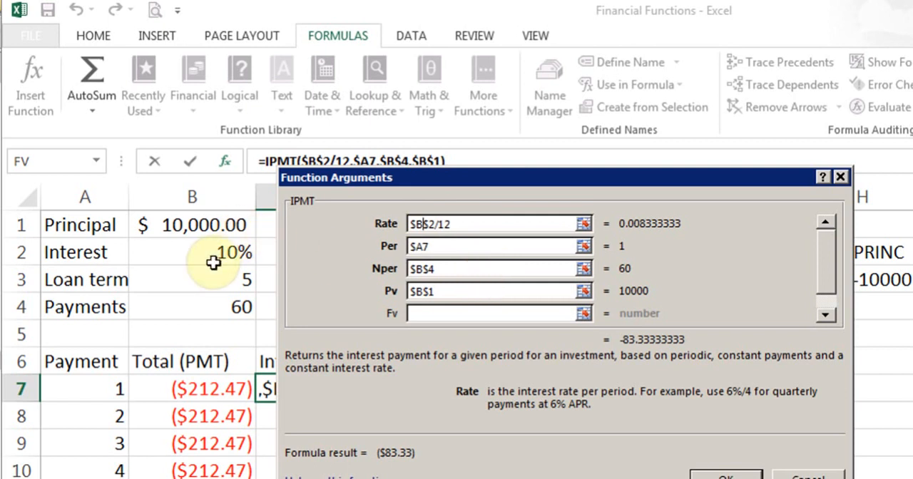
{"action": "left_click", "coordinate": [462, 245]}
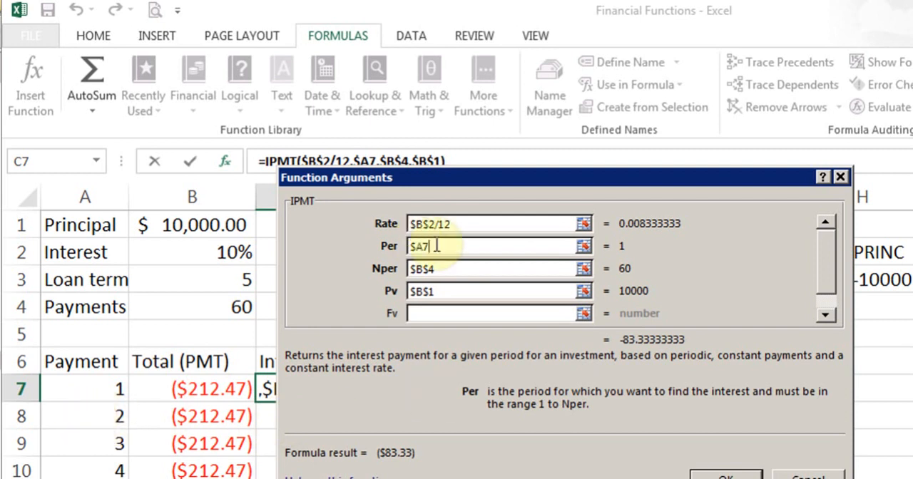
{"action": "left_click", "coordinate": [469, 271]}
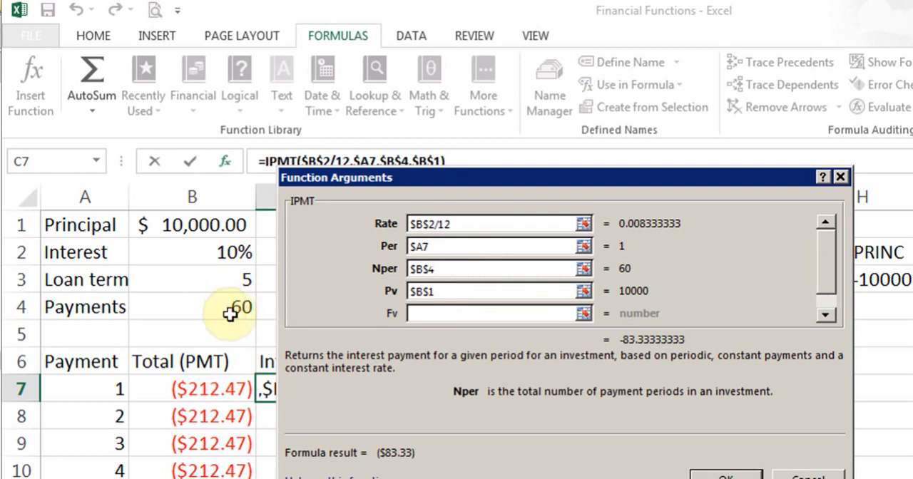
{"action": "left_click", "coordinate": [492, 292]}
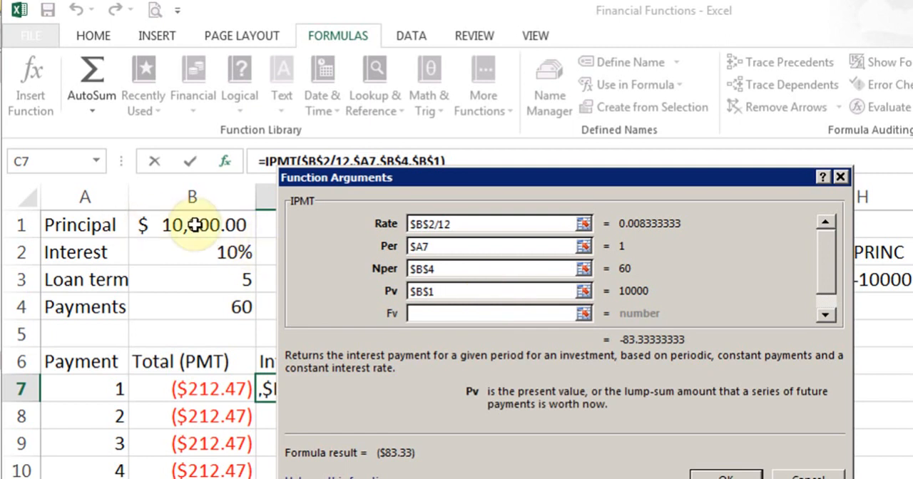
- Examine the optional Fv and Type arguments of the IPMT formula, then accept it and return to C7
{"action": "left_click", "coordinate": [830, 319]}
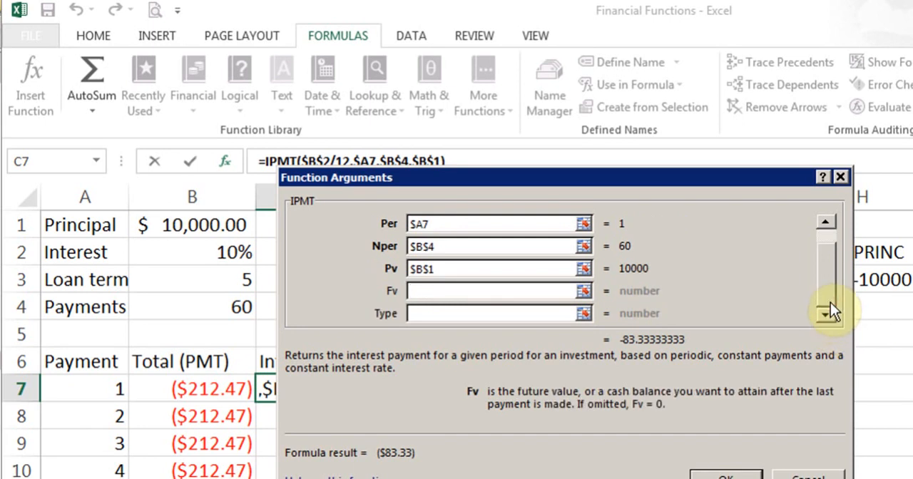
{"action": "mouse_move", "coordinate": [829, 279]}
{"action": "left_mouse_down"}
{"action": "mouse_move", "coordinate": [827, 245]}
{"action": "mouse_move", "coordinate": [828, 283]}
{"action": "left_mouse_up"}
{"action": "left_click", "coordinate": [498, 313]}
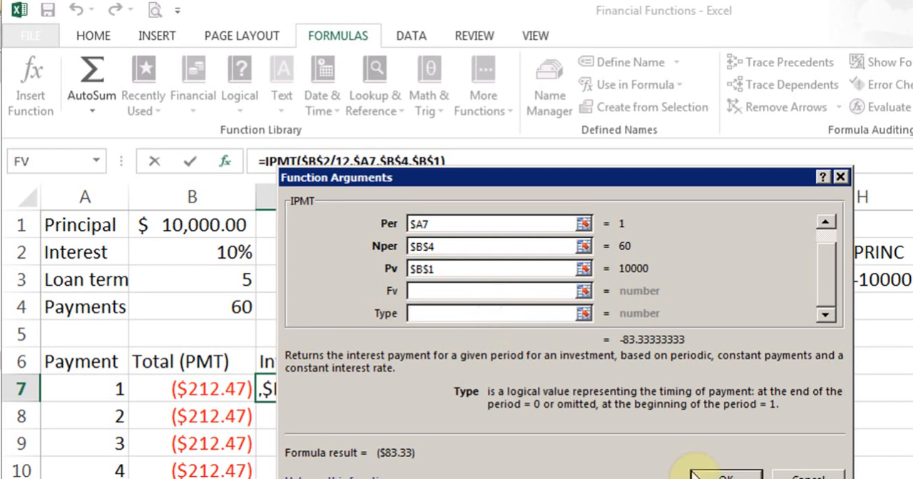
{"action": "left_click", "coordinate": [717, 475]}
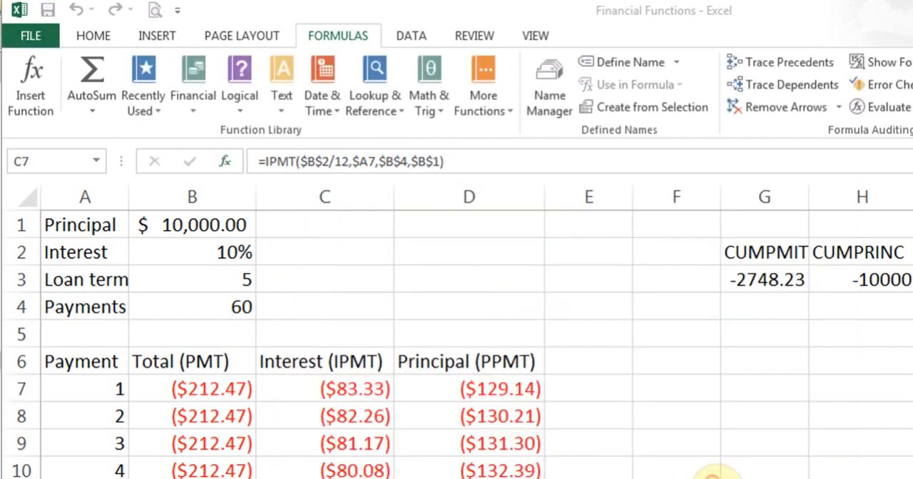
{"action": "left_click", "coordinate": [351, 389]}
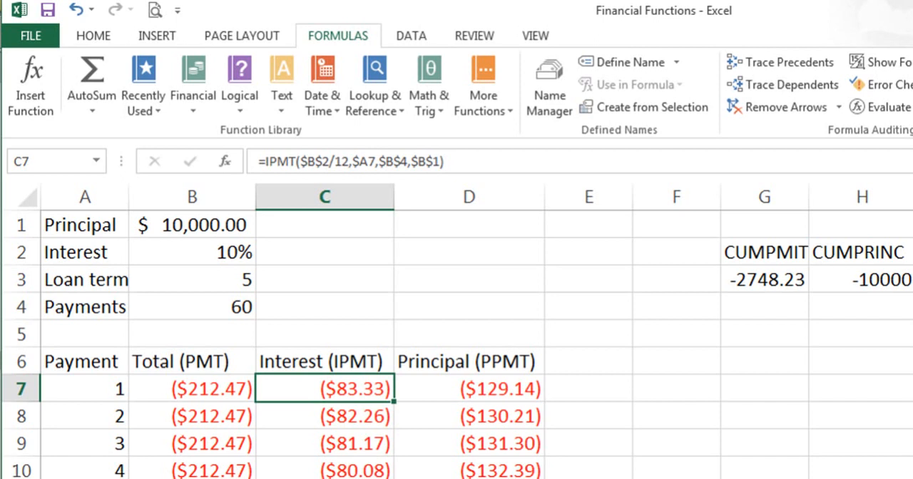
- Select the first Principal payment in D7 and look up PPMT in the financial function list
{"action": "left_click", "coordinate": [457, 392]}
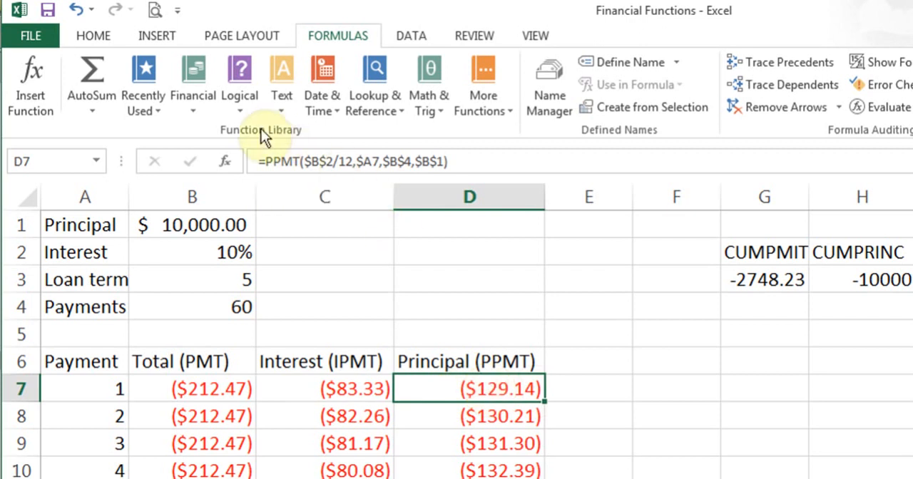
{"action": "left_click", "coordinate": [200, 110]}
{"action": "left_click_drag", "start_coordinate": [318, 213], "coordinate": [324, 385]}
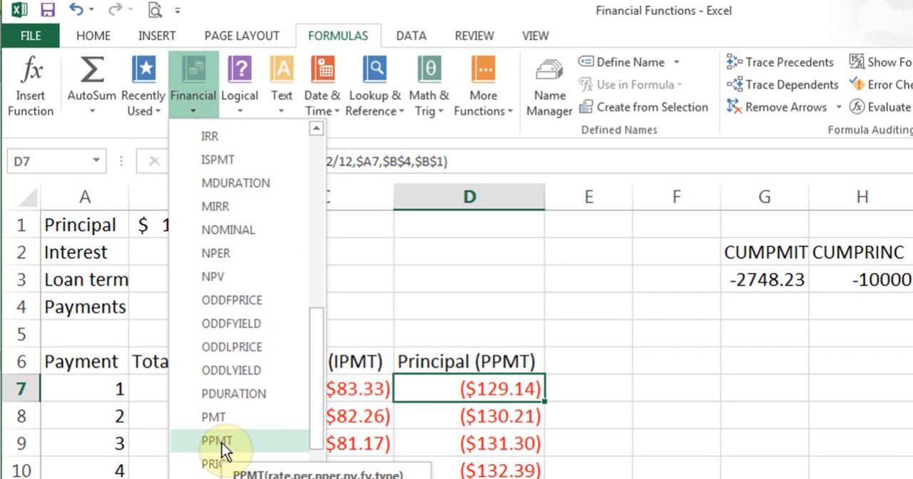
{"action": "left_click", "coordinate": [433, 382]}
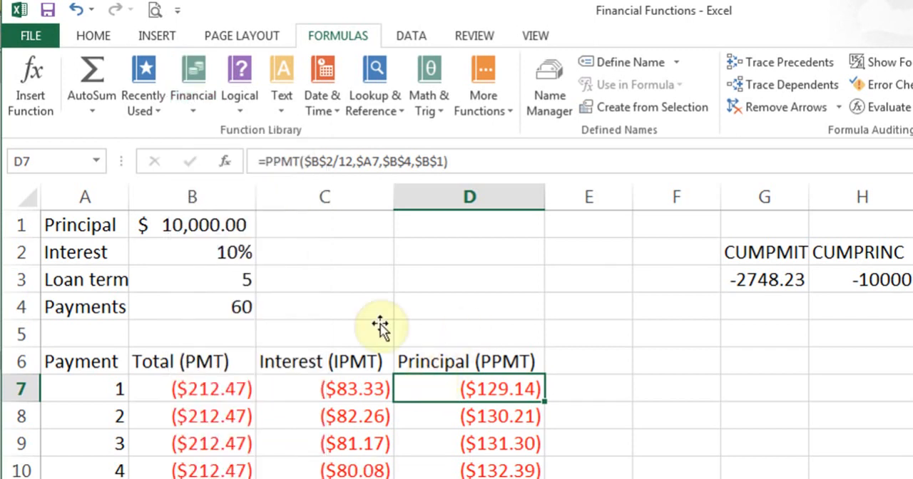
- Examine the Rate, Per, Nper and Pv arguments of D7's PPMT formula, then accept it
{"action": "left_click", "coordinate": [224, 161]}
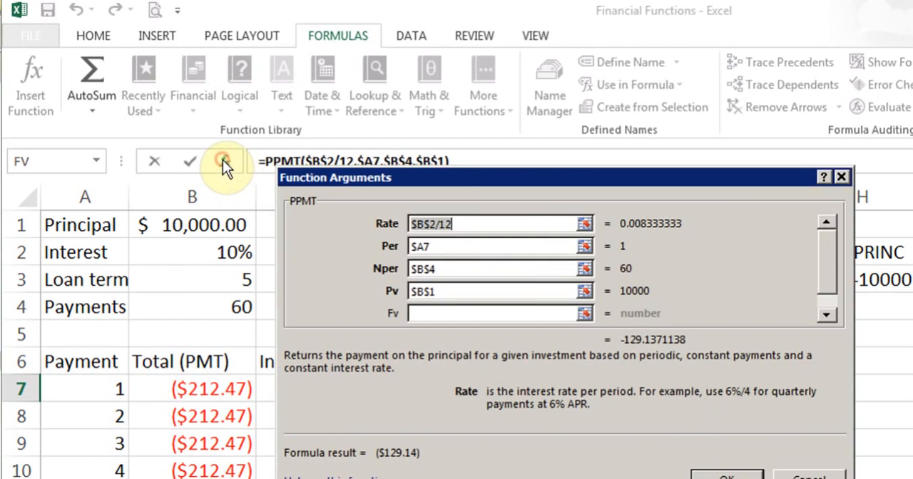
{"action": "left_click", "coordinate": [492, 228]}
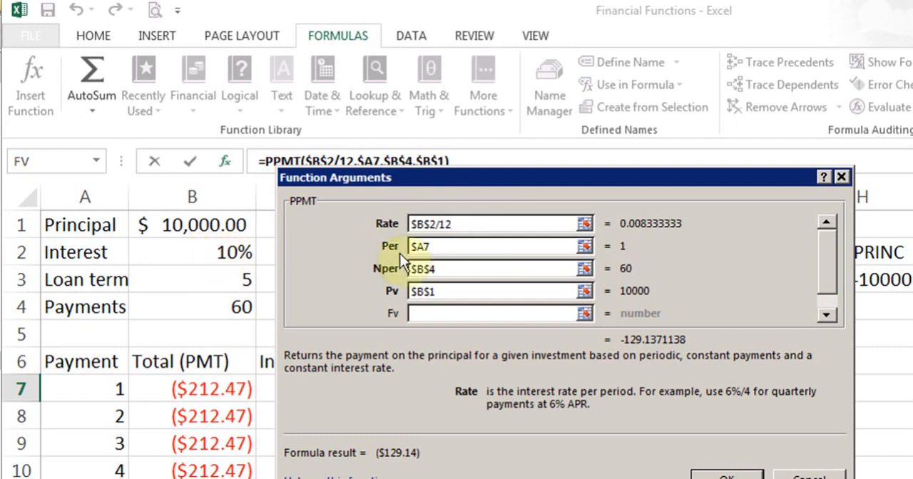
{"action": "left_click", "coordinate": [448, 247]}
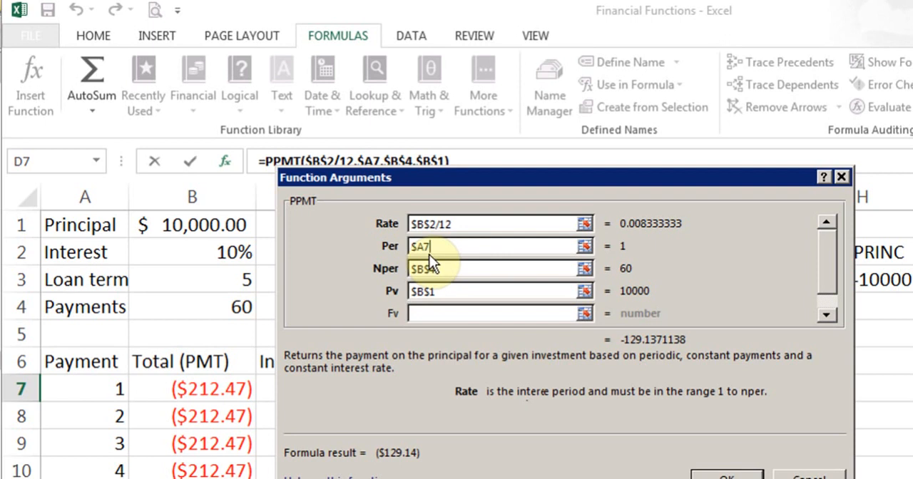
{"action": "left_click", "coordinate": [468, 269]}
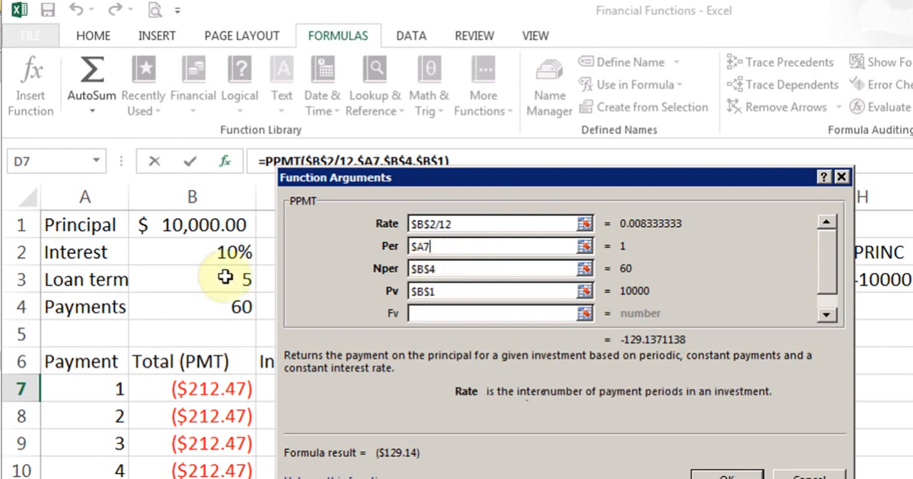
{"action": "left_click", "coordinate": [455, 293]}
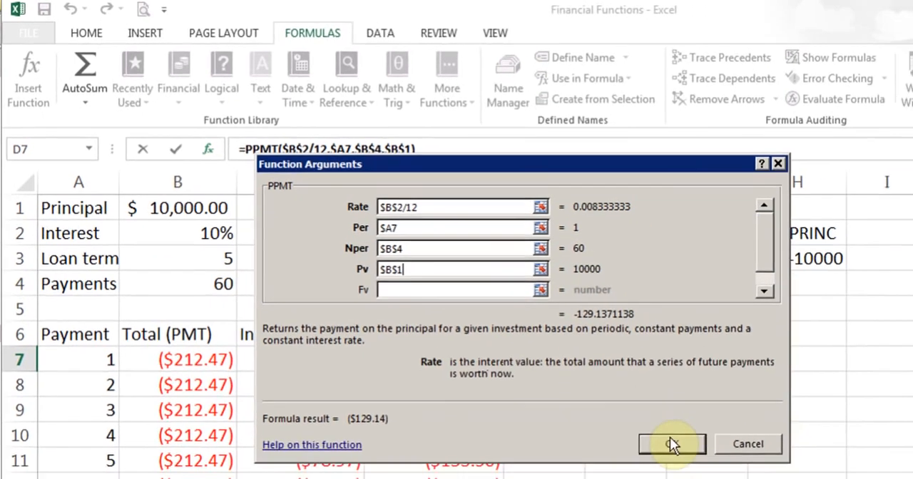
{"action": "left_click", "coordinate": [727, 473]}
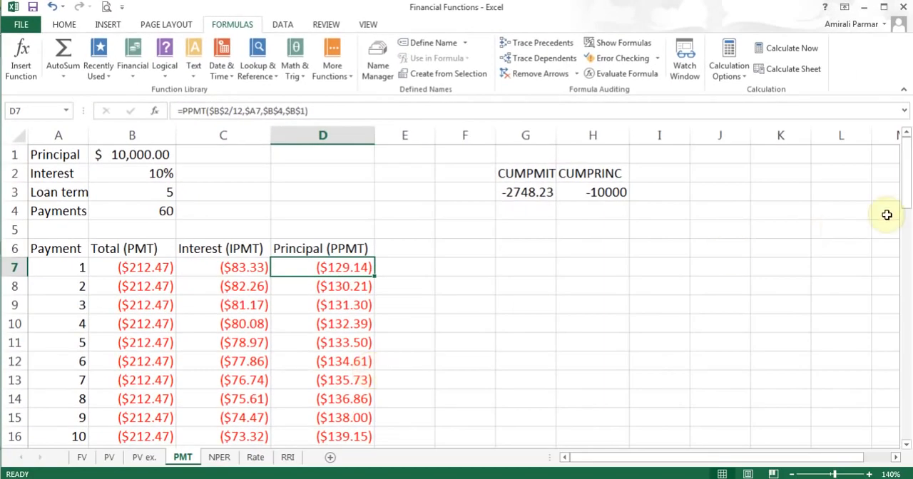
- Inspect the SUM formulas for the principal, interest and total payment columns in D67, C67 and B67
{"action": "left_click_drag", "start_coordinate": [905, 182], "coordinate": [904, 436]}
{"action": "left_click", "coordinate": [364, 438]}
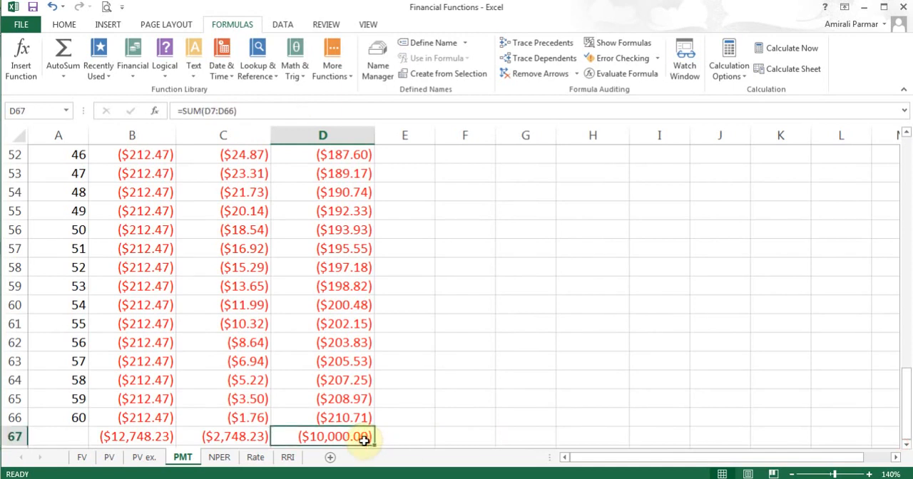
{"action": "left_click", "coordinate": [237, 436]}
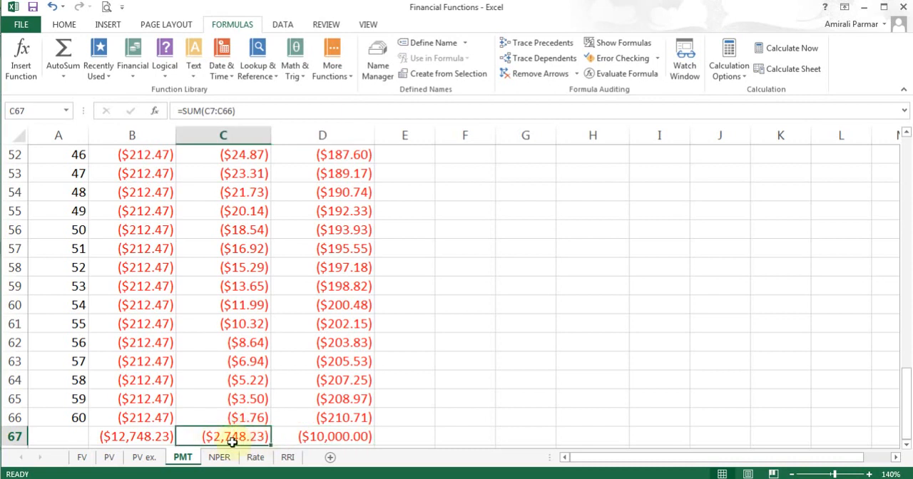
{"action": "left_click", "coordinate": [129, 437]}
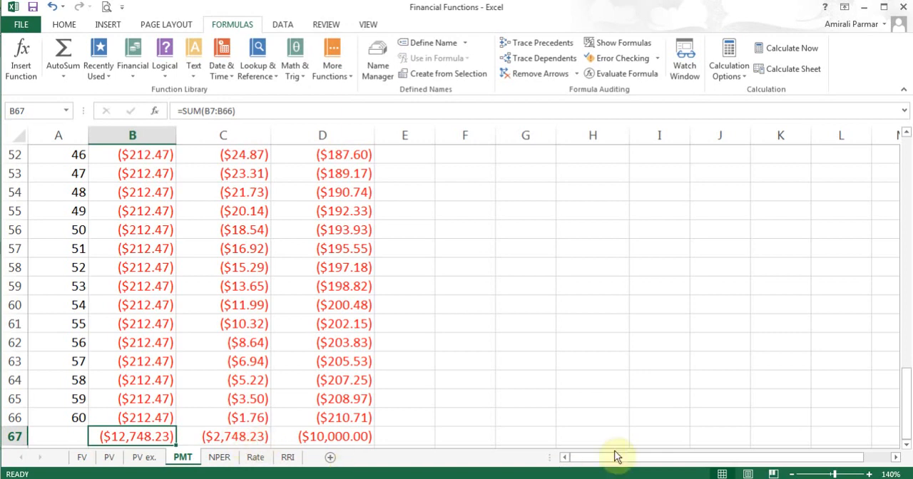
- Compare the cumulative interest and principal formulas in G3 and H3, and look up CUMIPMT in the financial function list
{"action": "left_click_drag", "start_coordinate": [908, 391], "coordinate": [903, 137]}
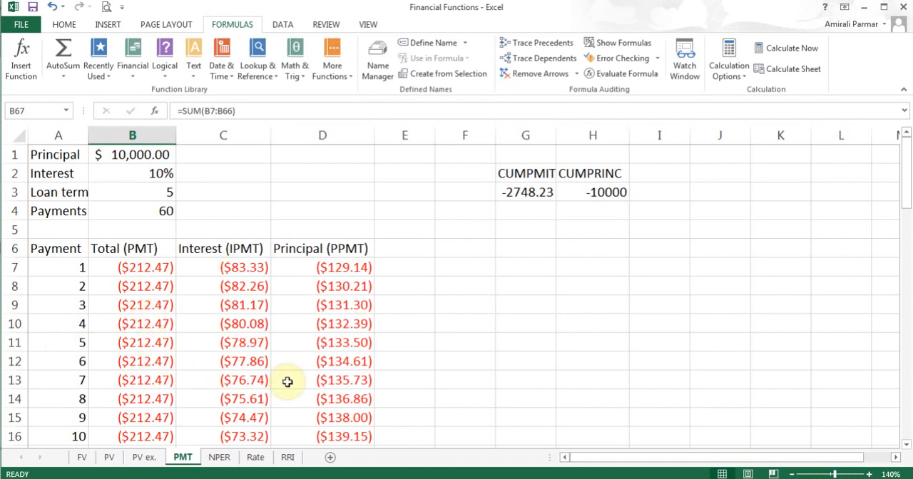
{"action": "left_click", "coordinate": [525, 192]}
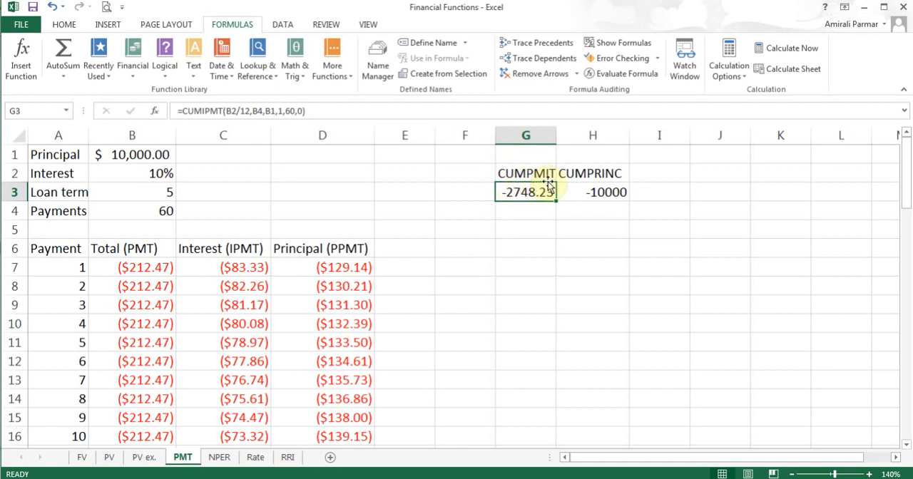
{"action": "left_click", "coordinate": [592, 192]}
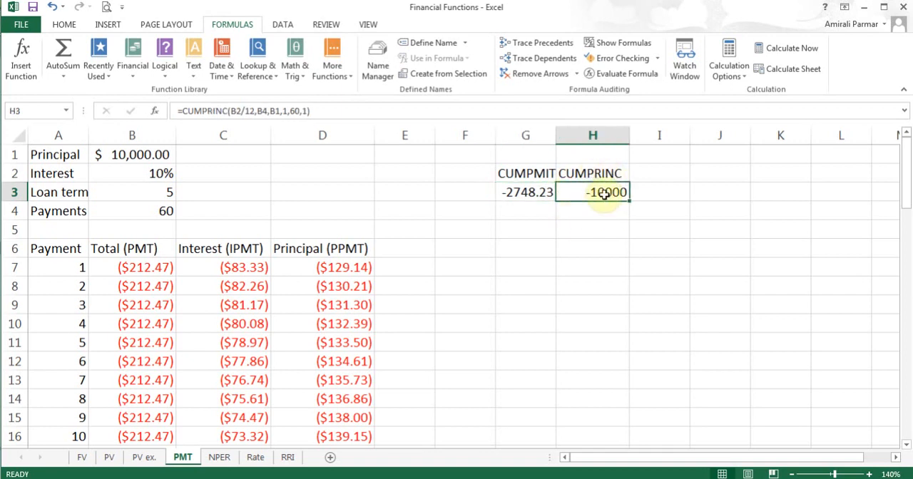
{"action": "left_click", "coordinate": [526, 197]}
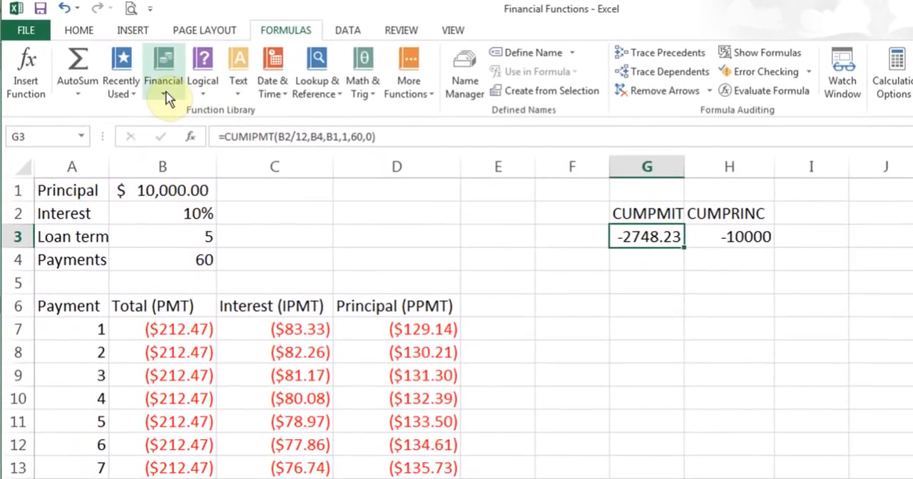
{"action": "left_click", "coordinate": [135, 75]}
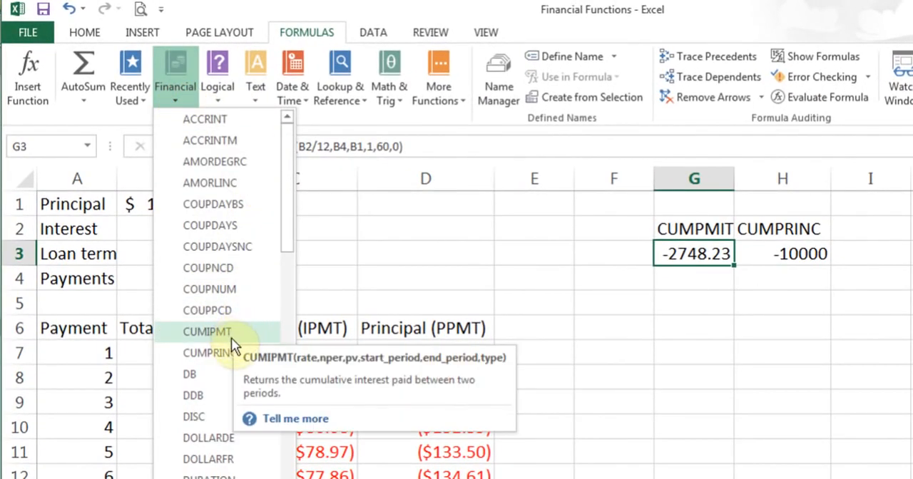
{"action": "left_click", "coordinate": [672, 261]}
- Examine the Rate, Nper, Pv and Start_period arguments of G3's CUMIPMT formula
{"action": "left_click", "coordinate": [204, 147]}
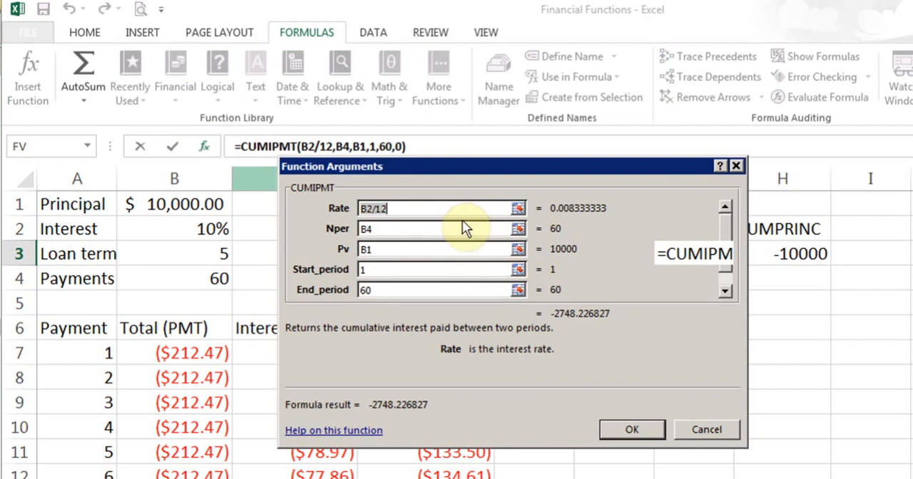
{"action": "left_click", "coordinate": [439, 208]}
{"action": "left_click", "coordinate": [439, 208]}
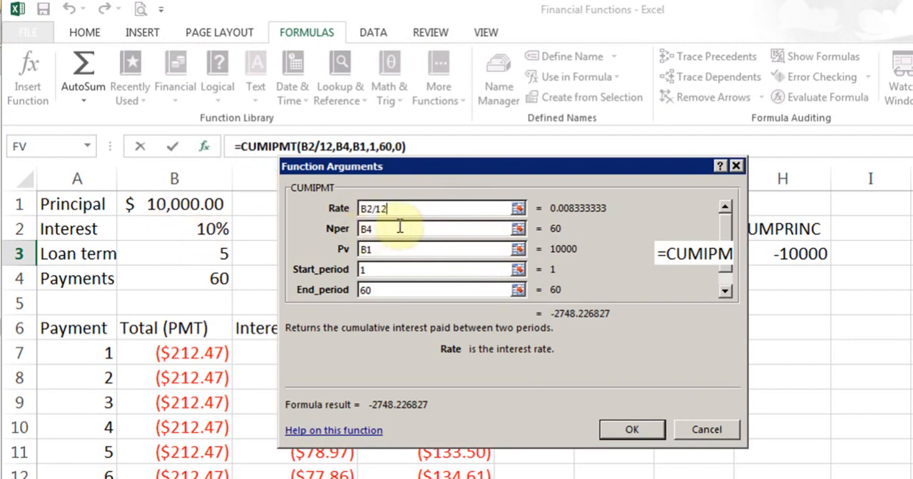
{"action": "left_click", "coordinate": [393, 230]}
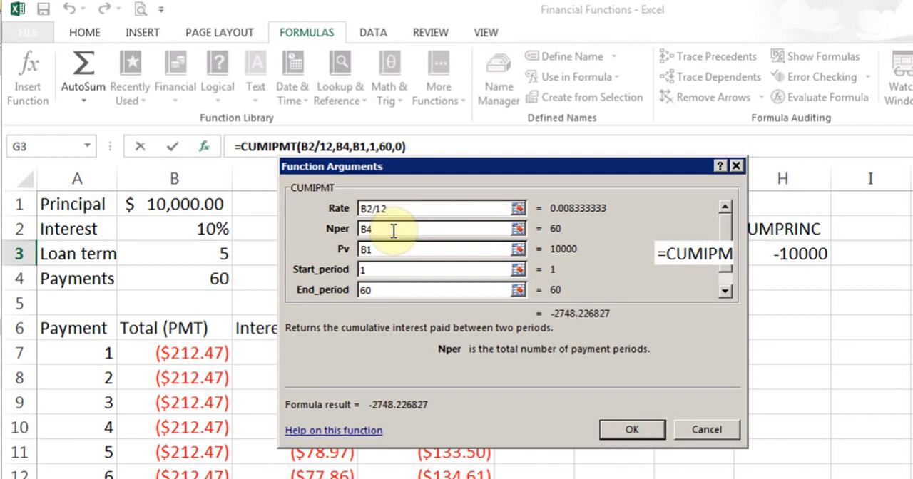
{"action": "left_click", "coordinate": [393, 250]}
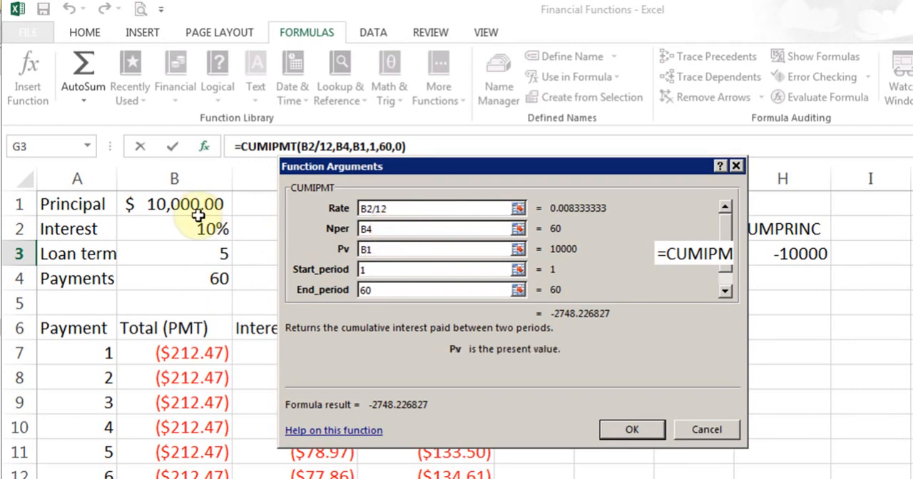
{"action": "left_click", "coordinate": [380, 271]}
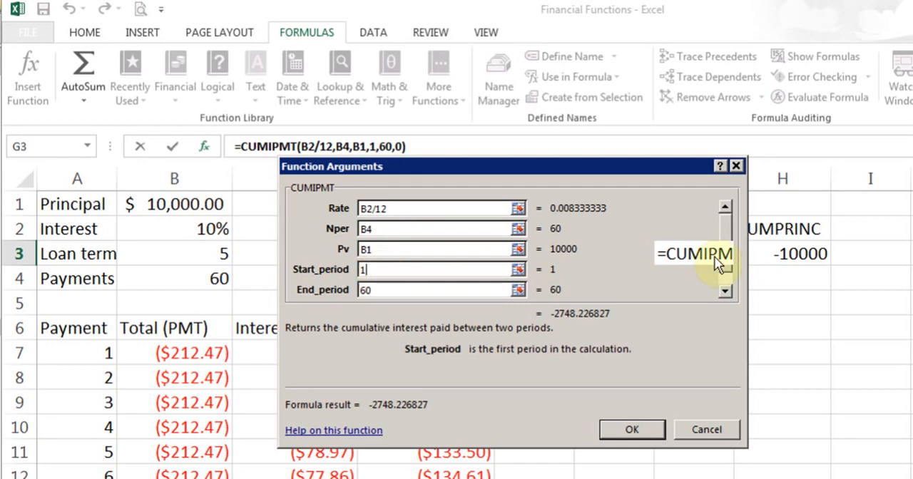
- Examine the End_period and Type arguments of G3's CUMIPMT formula, then accept it and select the CUMPRINC cell H3
{"action": "left_click", "coordinate": [726, 291]}
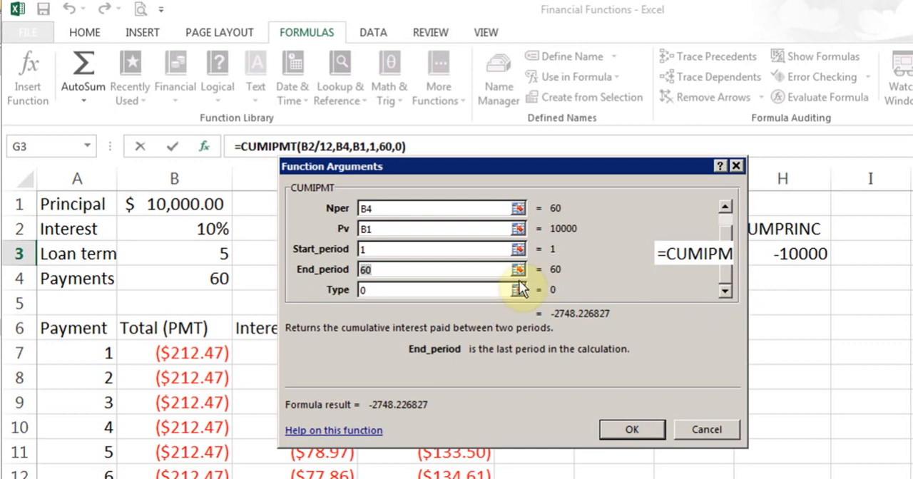
{"action": "left_click", "coordinate": [387, 270]}
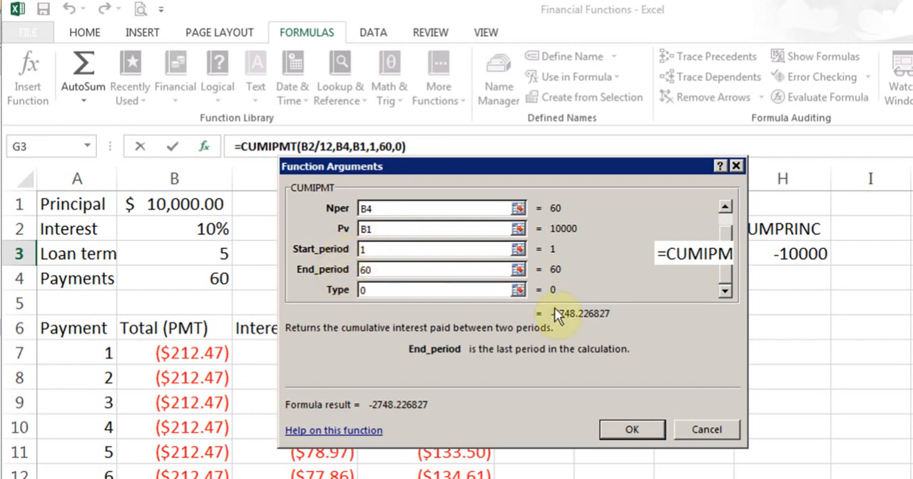
{"action": "left_click", "coordinate": [424, 293]}
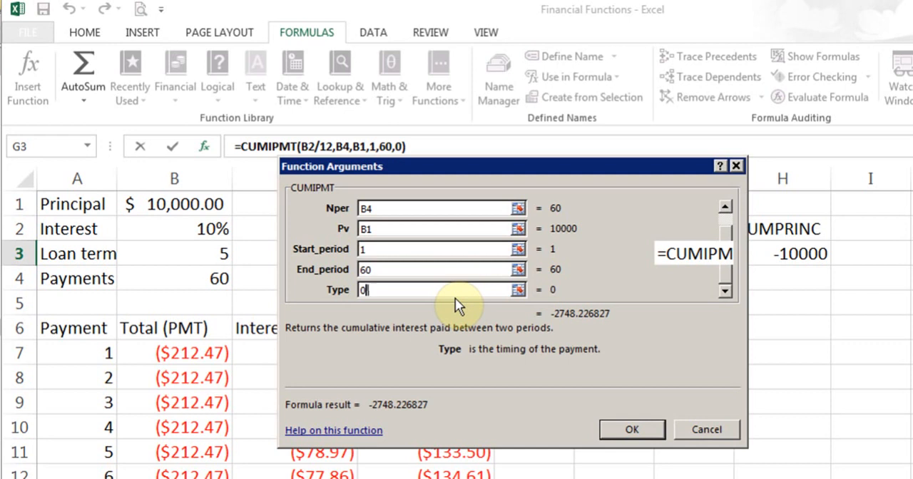
{"action": "left_click", "coordinate": [627, 426]}
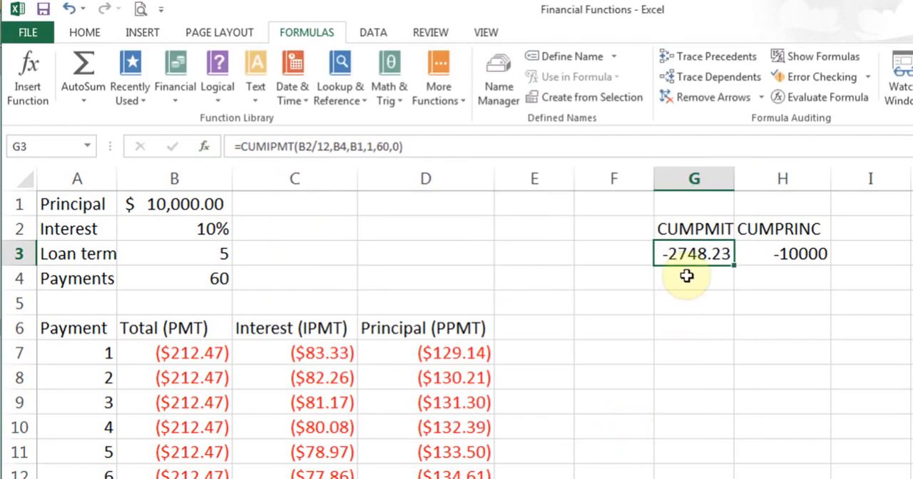
{"action": "left_click", "coordinate": [775, 253]}
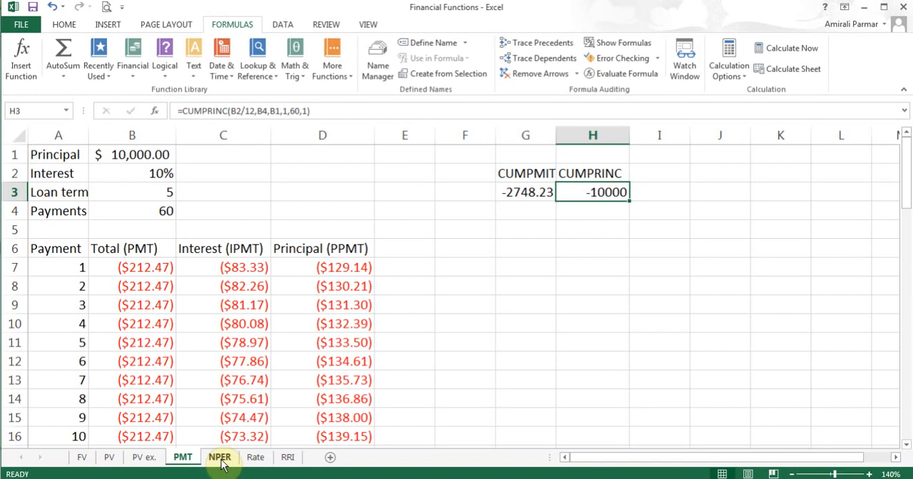
- On the NPER sheet, examine the Rate, Pmt, Pv and Fv arguments of B6's NPER formula, then accept it
{"action": "left_click", "coordinate": [221, 458]}
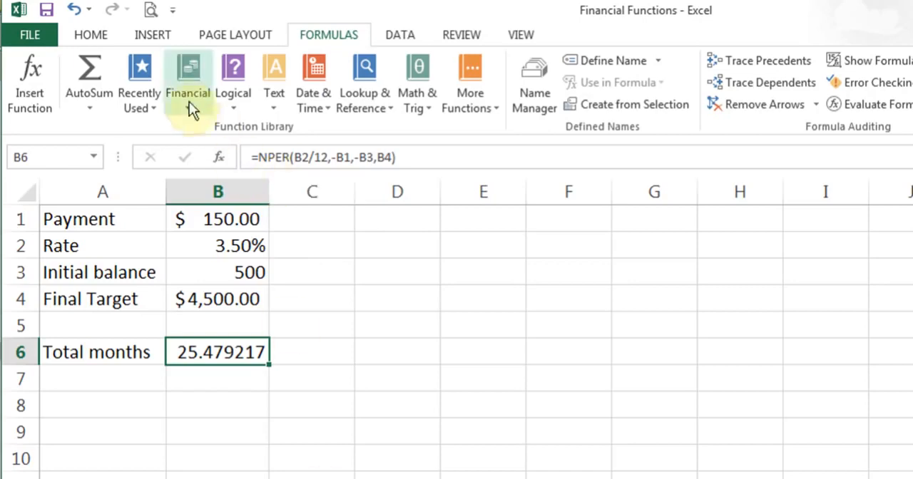
{"action": "left_click", "coordinate": [218, 158]}
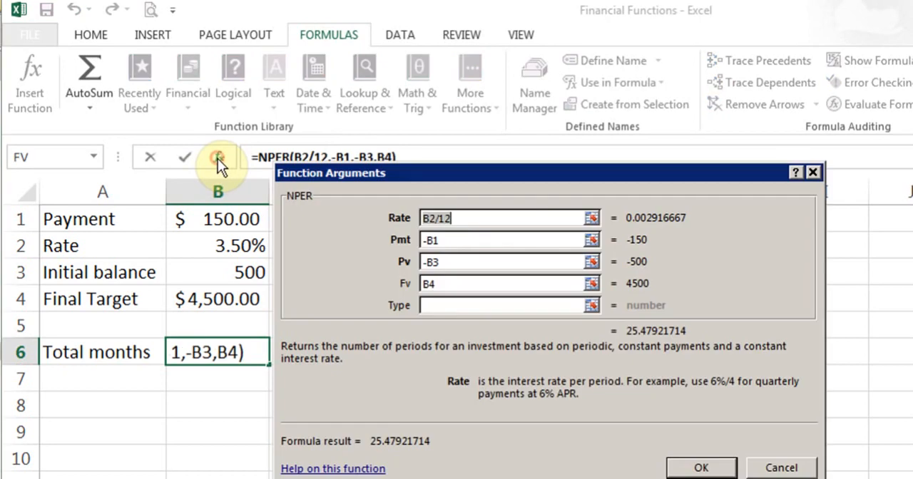
{"action": "left_click", "coordinate": [465, 221]}
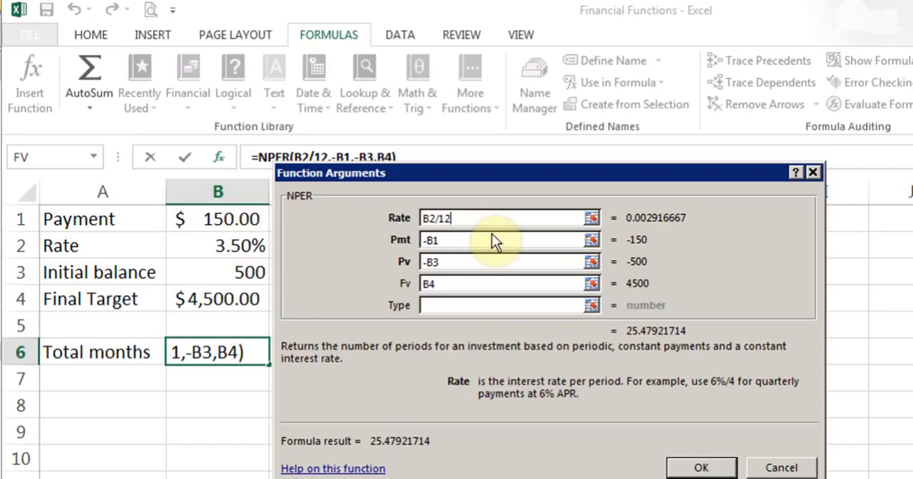
{"action": "left_click", "coordinate": [470, 242]}
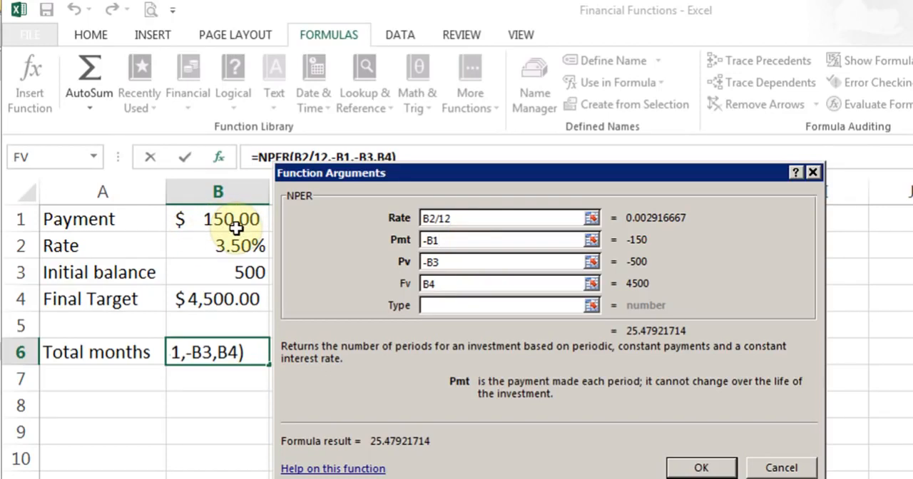
{"action": "left_click", "coordinate": [478, 263]}
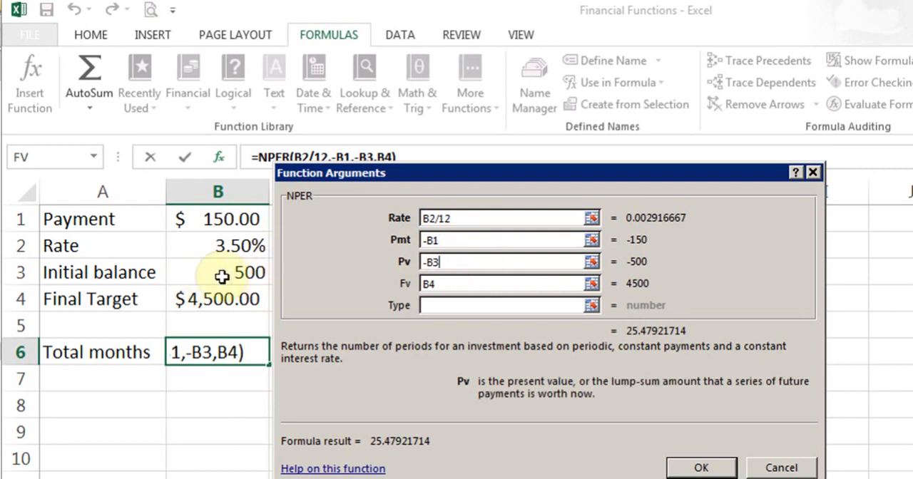
{"action": "left_click", "coordinate": [453, 289]}
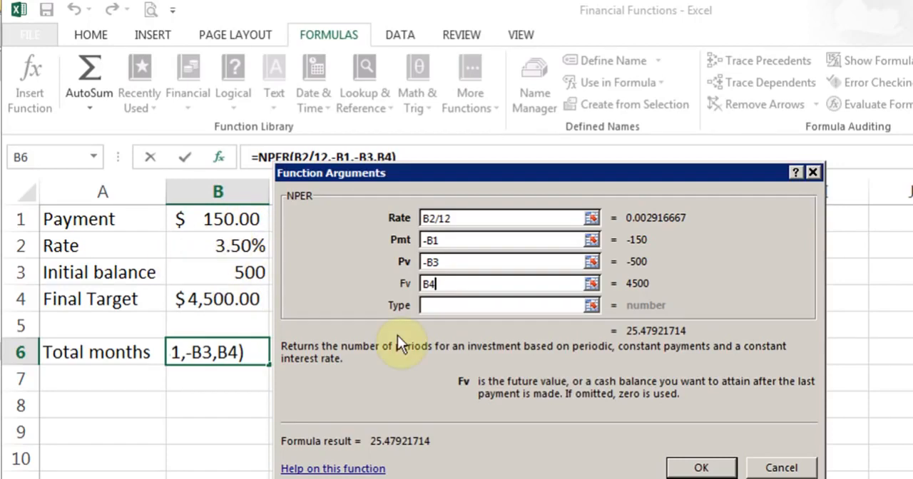
{"action": "left_click", "coordinate": [701, 468]}
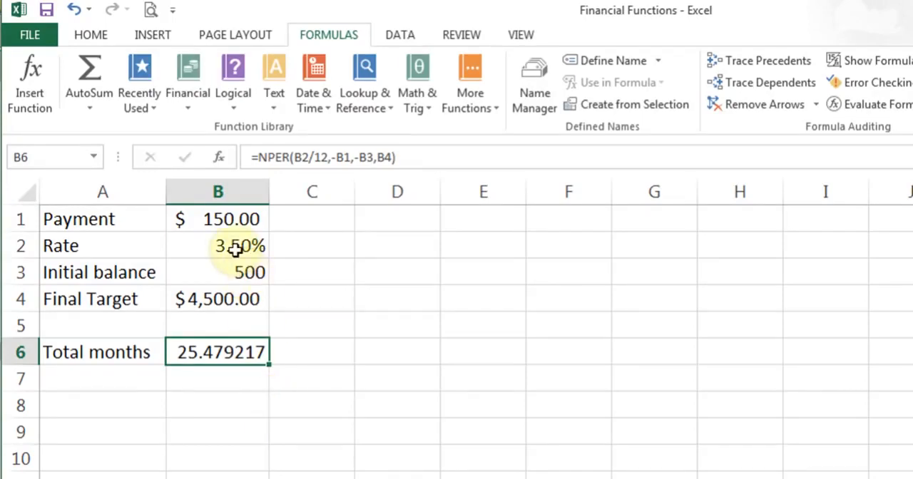
- Set the Rate in B2 to 10% and the Payment in B1 to 500, ending on B1
{"action": "left_click", "coordinate": [232, 244]}
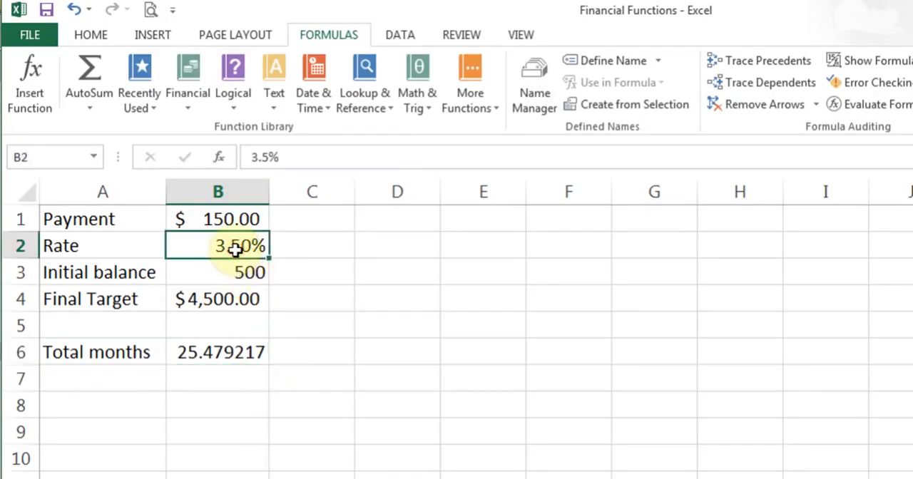
{"action": "type", "text": "10%"}
{"action": "key", "text": "Return"}
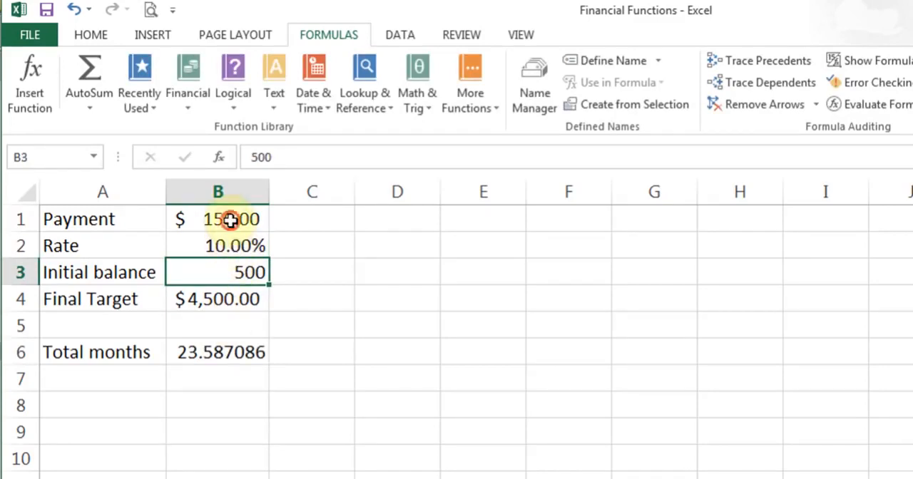
{"action": "left_click", "coordinate": [231, 220]}
{"action": "type", "text": "500"}
{"action": "key", "text": "Return"}
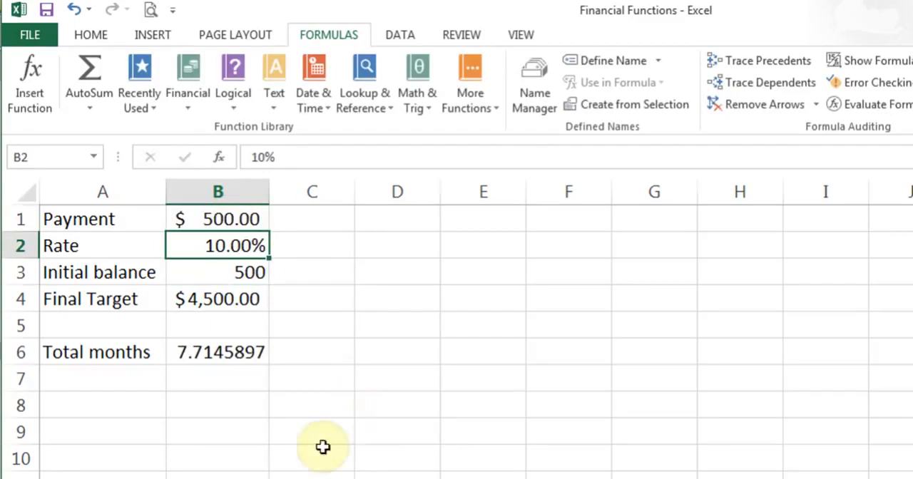
{"action": "left_click", "coordinate": [246, 218]}
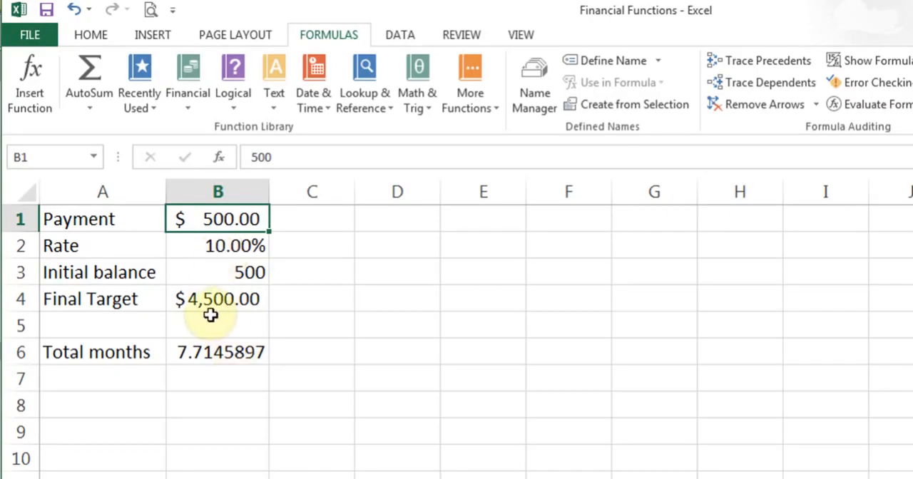
- Check the NPER formula in B6, then set the Final Target in B4 to 8000
{"action": "left_click", "coordinate": [224, 358]}
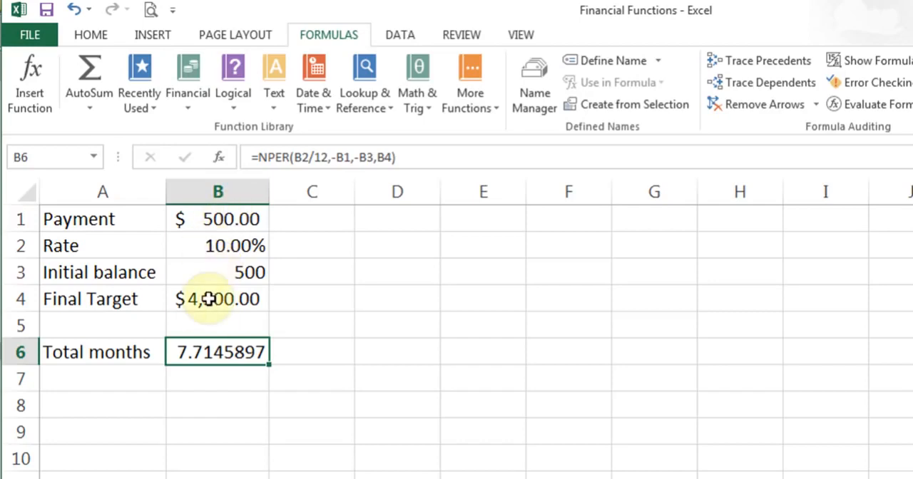
{"action": "key", "text": "Up"}
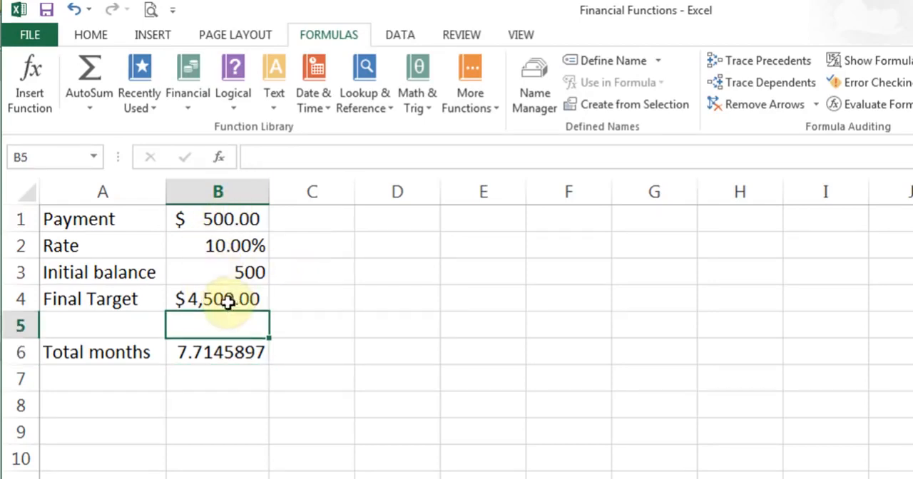
{"action": "left_click", "coordinate": [227, 302]}
{"action": "type", "text": "8000"}
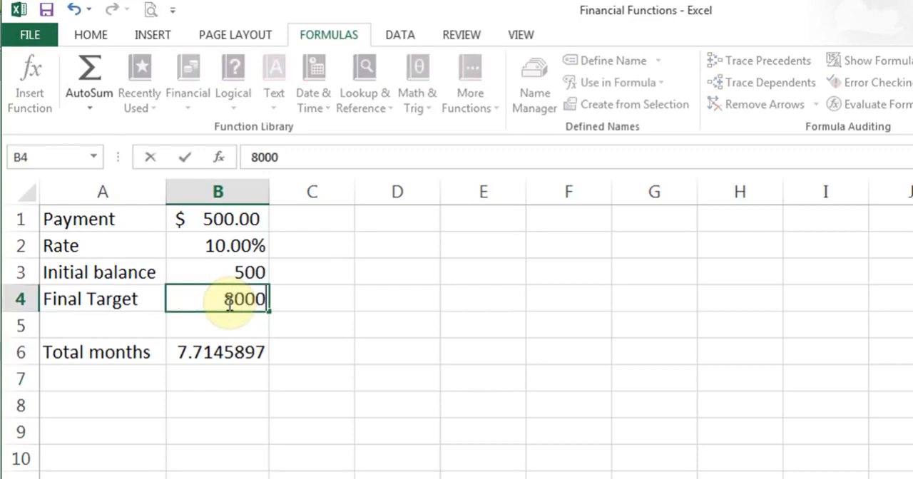
{"action": "key", "text": "Return"}
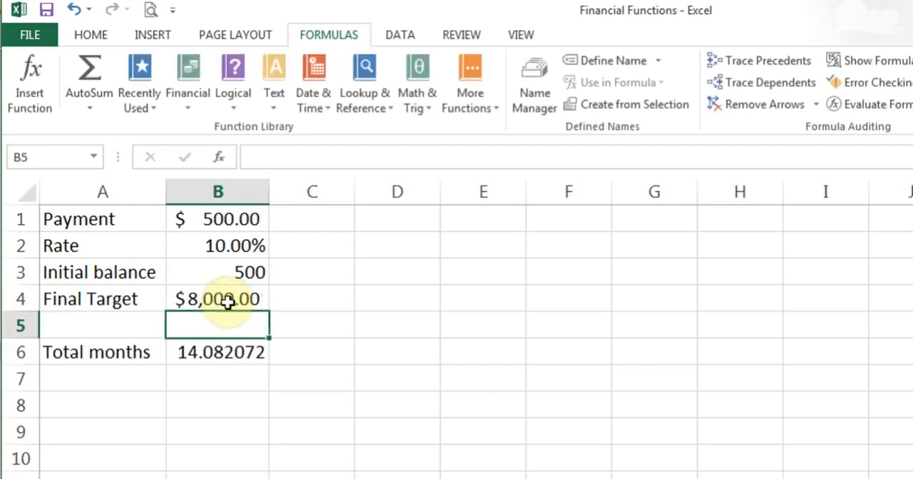
- Set the Rate in B2 to 18% and the Initial balance in B3 to 0, ending on the Total months cell B6
{"action": "left_click", "coordinate": [230, 247]}
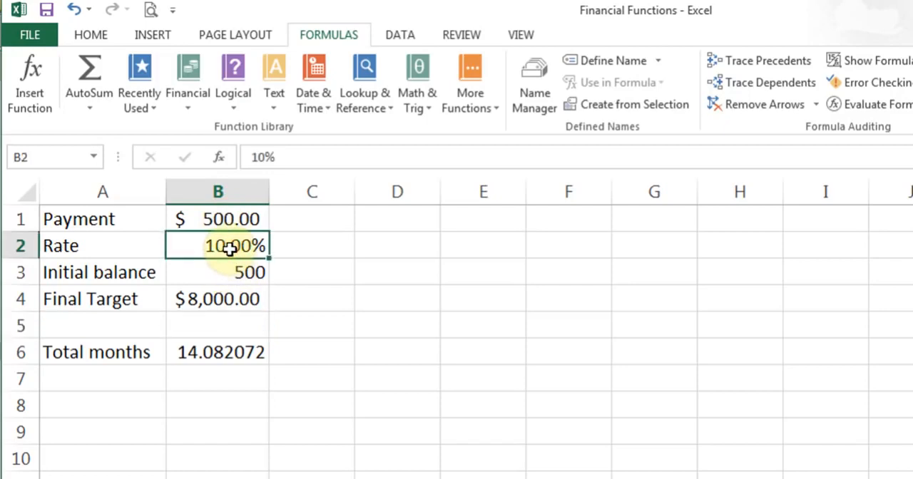
{"action": "type", "text": "18"}
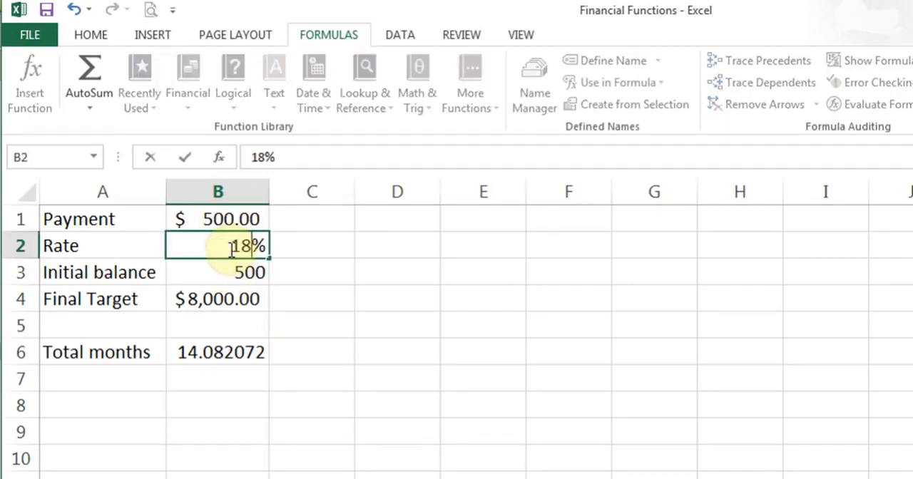
{"action": "key", "text": "Return"}
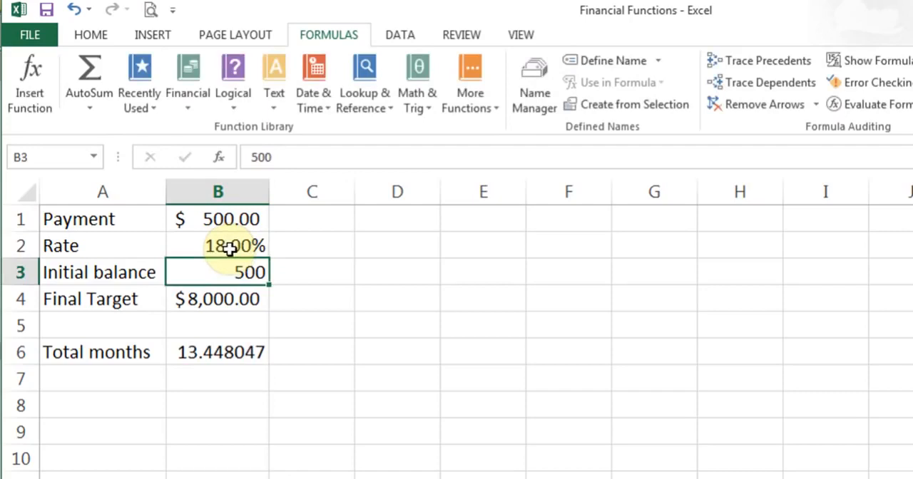
{"action": "type", "text": "0"}
{"action": "key", "text": "Up"}
{"action": "key", "text": "Up"}
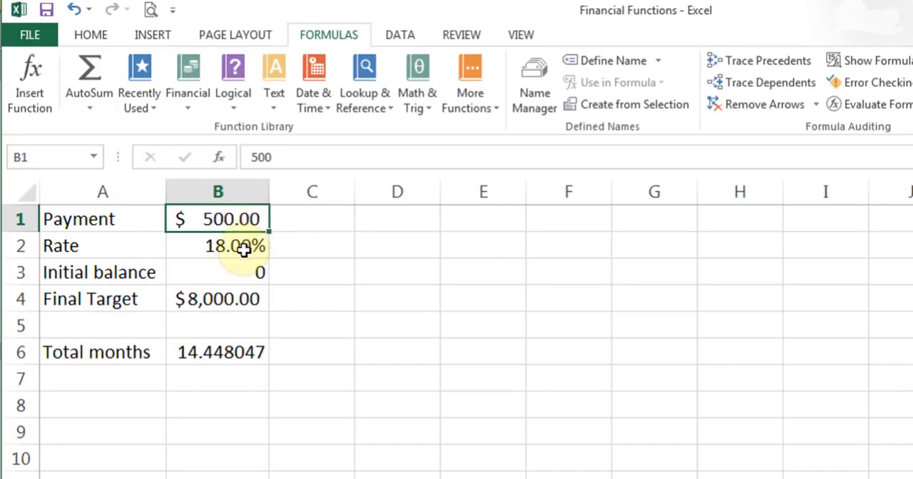
{"action": "left_click", "coordinate": [234, 361]}
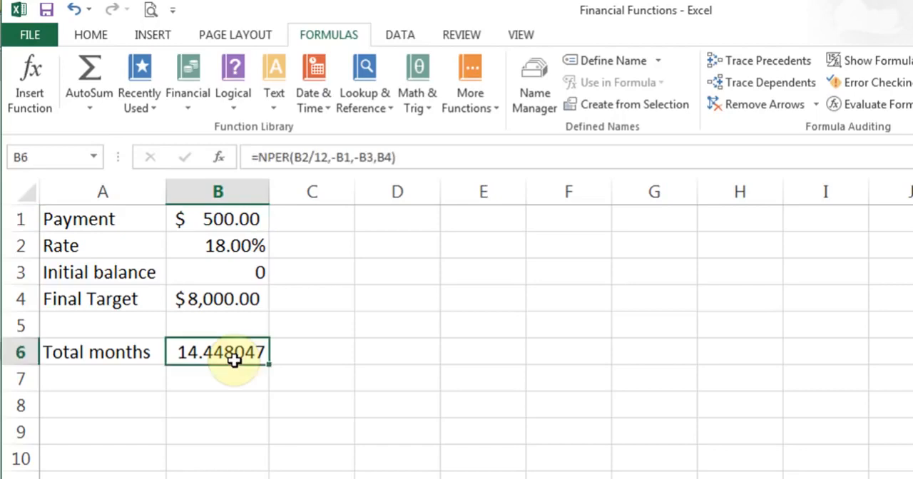
- Set the Payment in B1 to 10
{"action": "left_click", "coordinate": [224, 218]}
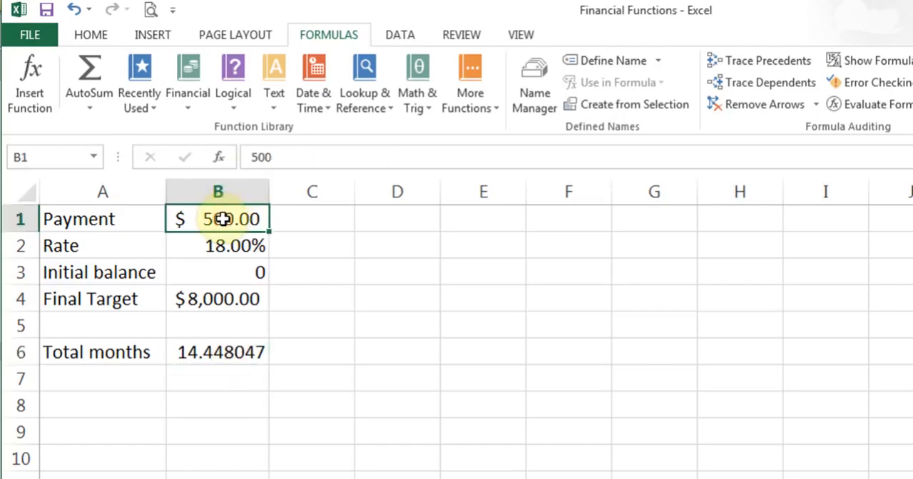
{"action": "type", "text": "10"}
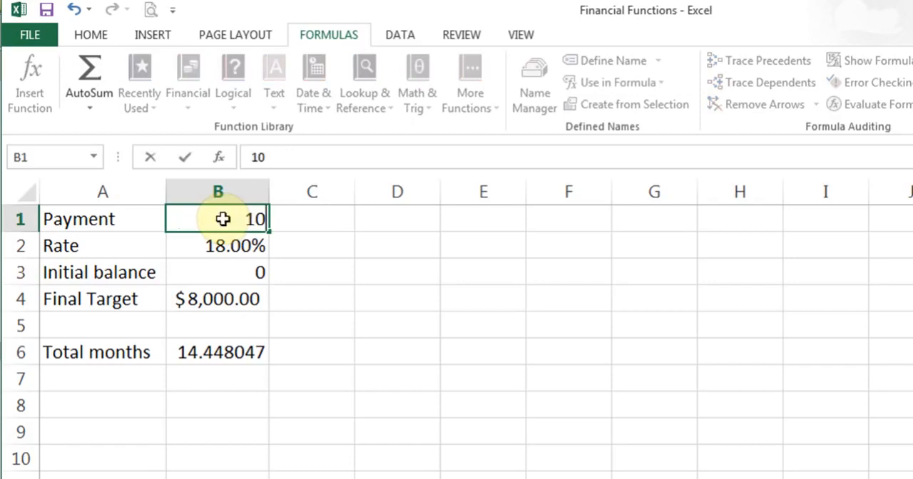
{"action": "key", "text": "Return"}
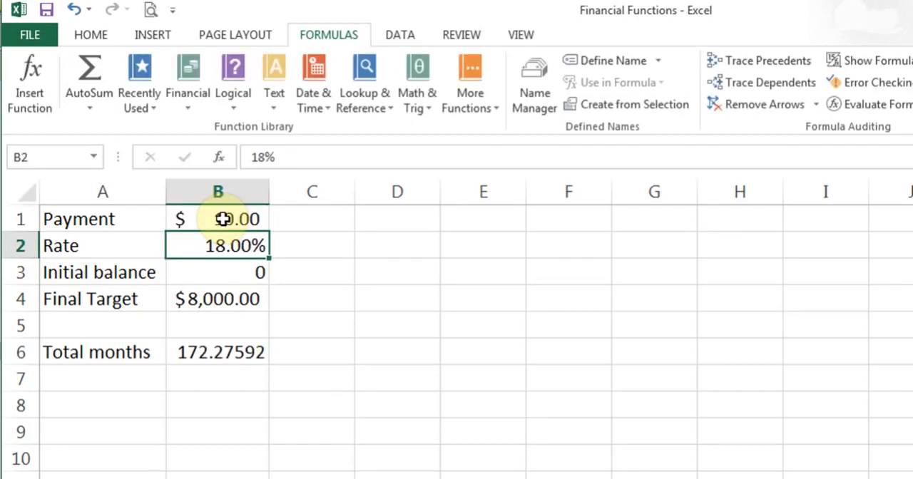
- Convert the total months to years by entering =172/12 in cell B8
{"action": "left_click", "coordinate": [219, 402]}
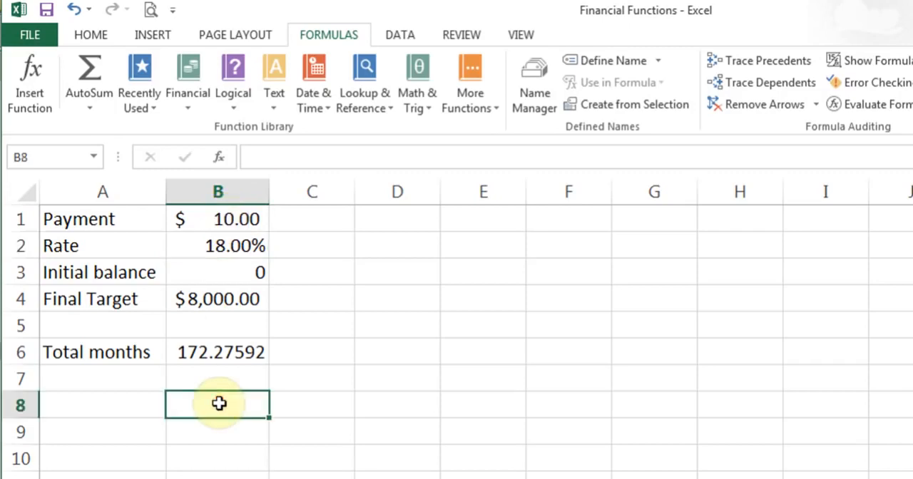
{"action": "type", "text": "=172"}
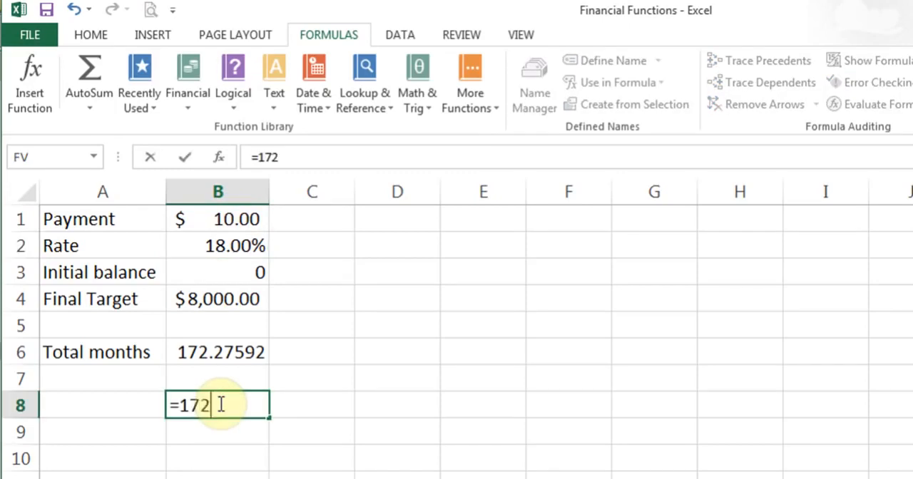
{"action": "type", "text": "/12"}
{"action": "key", "text": "Return"}
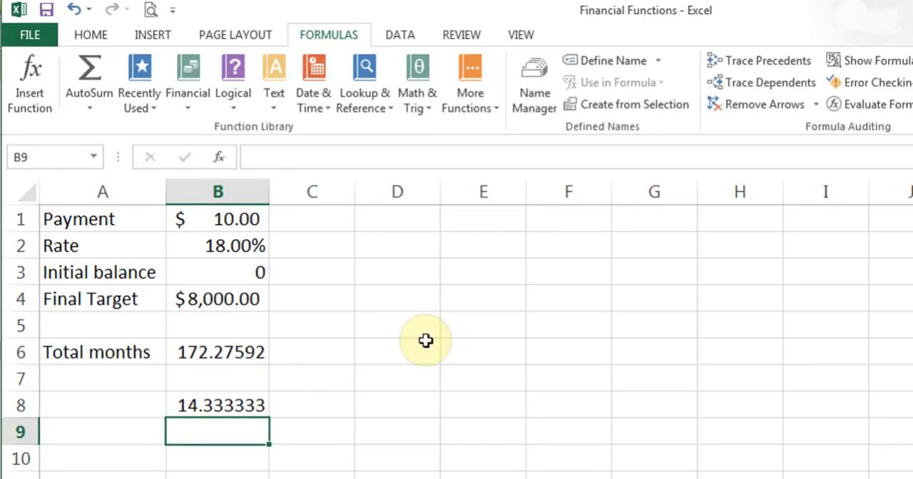
{"action": "left_click", "coordinate": [233, 250]}
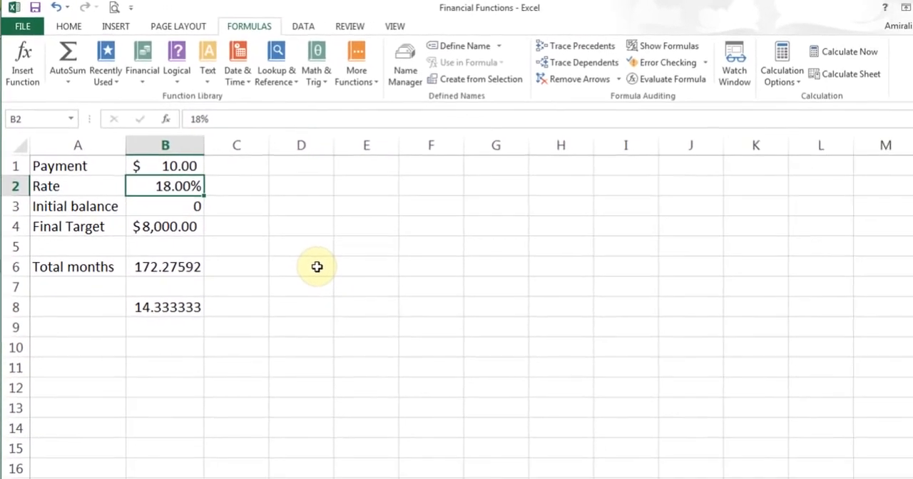
{"action": "key", "text": "Down"}
{"action": "key", "text": "Down"}
{"action": "key", "text": "Down"}
{"action": "key", "text": "Down"}
{"action": "key", "text": "Down"}
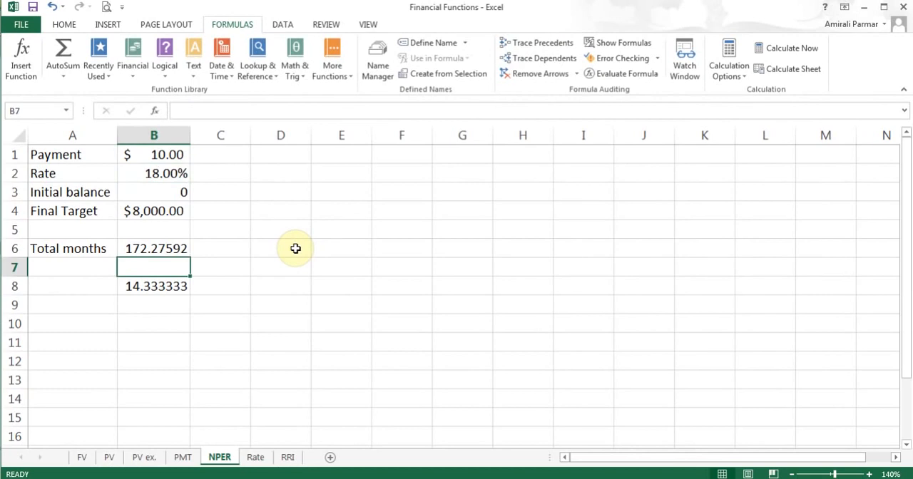
- Switch to the Rate sheet and locate RATE among the financial functions, closing the list without inserting it
{"action": "left_click", "coordinate": [256, 458]}
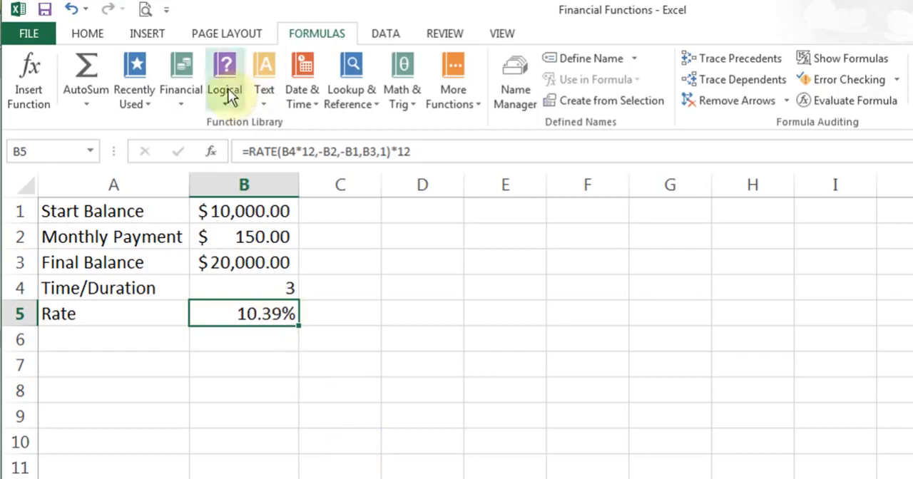
{"action": "left_click", "coordinate": [200, 100]}
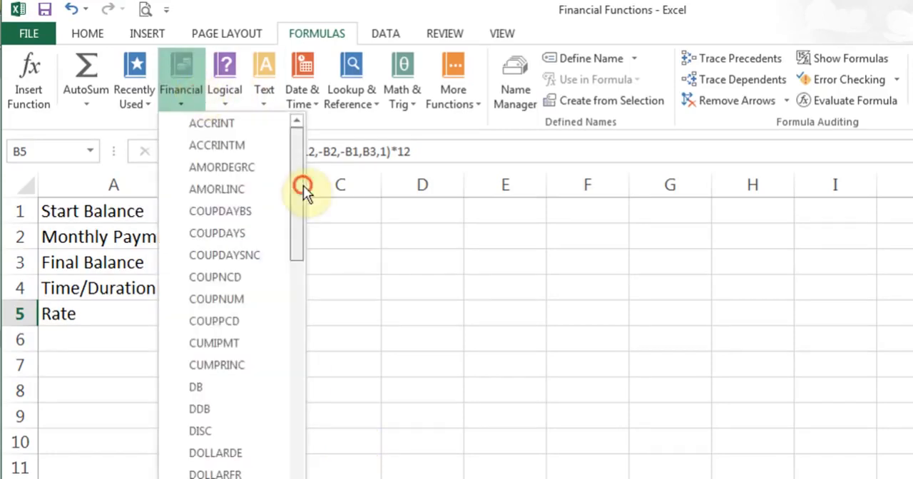
{"action": "left_click_drag", "start_coordinate": [302, 188], "coordinate": [300, 395]}
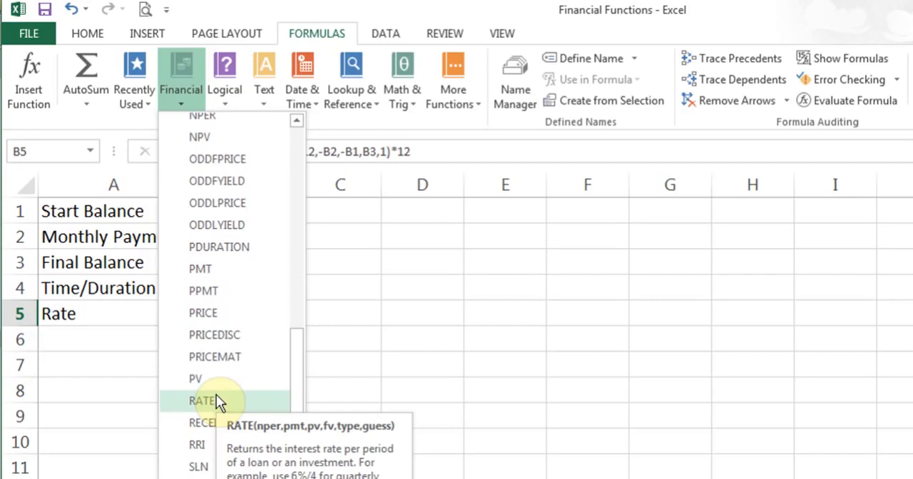
{"action": "left_click", "coordinate": [131, 324]}
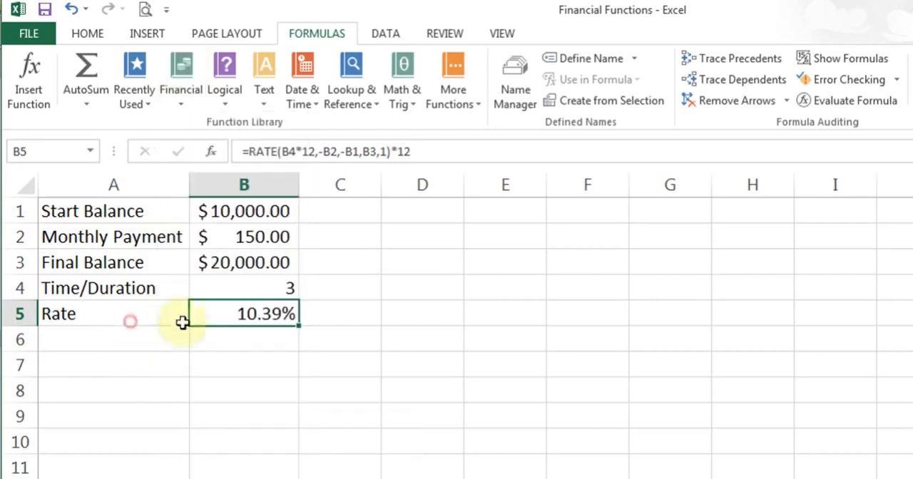
{"action": "left_click", "coordinate": [212, 152]}
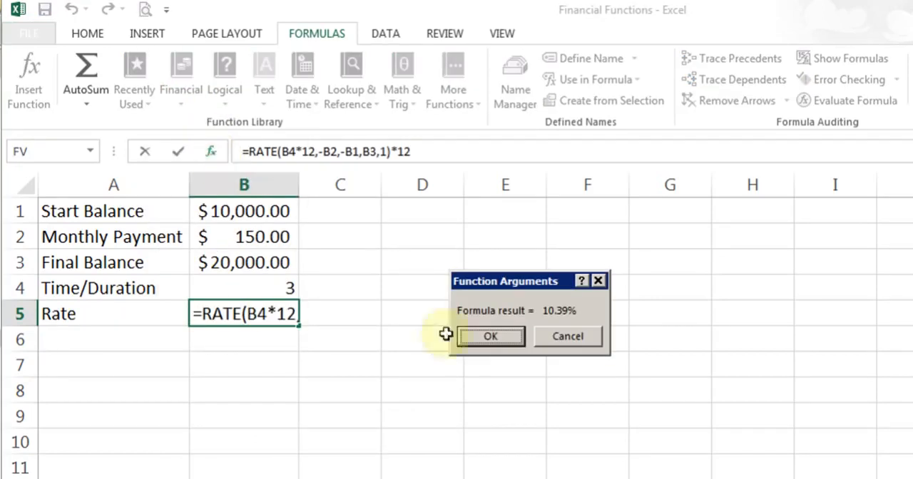
{"action": "left_click", "coordinate": [566, 338]}
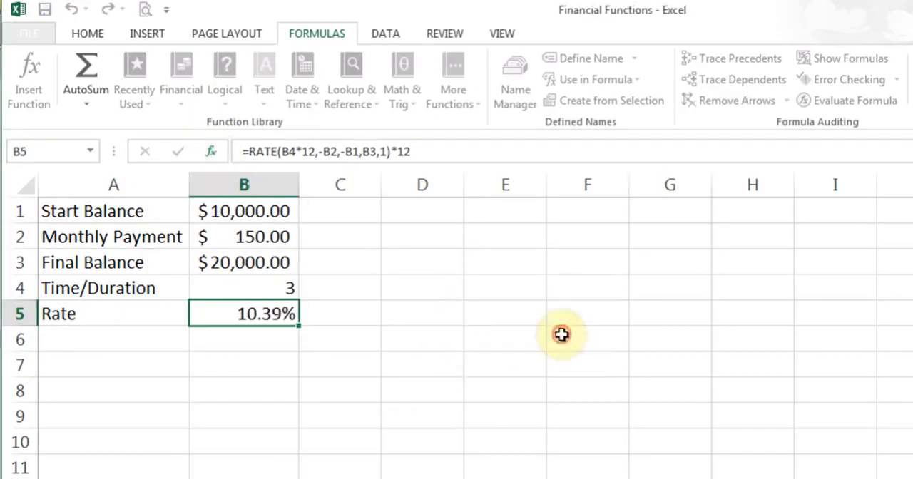
{"action": "left_click", "coordinate": [212, 152]}
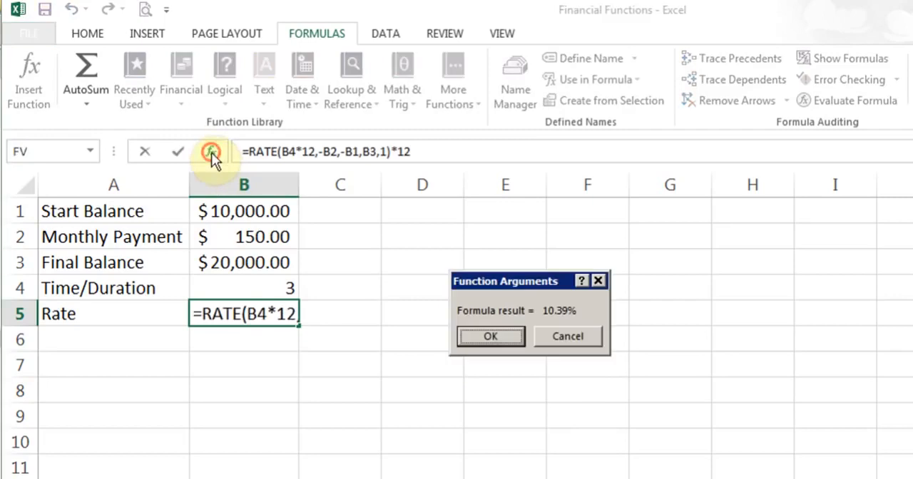
{"action": "left_click", "coordinate": [567, 336]}
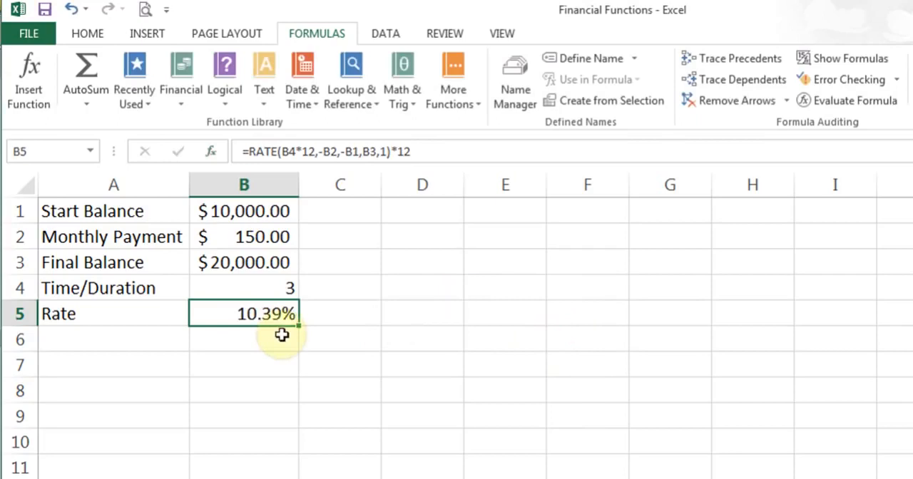
- Clear the existing formula in B5 and insert the RATE function there, keeping its arguments dialog clear of column B
{"action": "key", "text": "Delete"}
{"action": "left_click", "coordinate": [191, 109]}
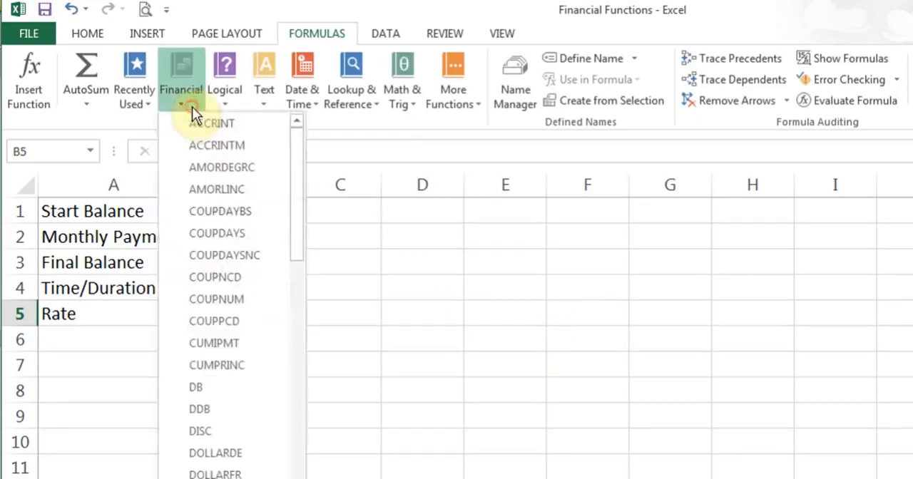
{"action": "left_click_drag", "start_coordinate": [297, 187], "coordinate": [304, 379]}
{"action": "left_click", "coordinate": [224, 409]}
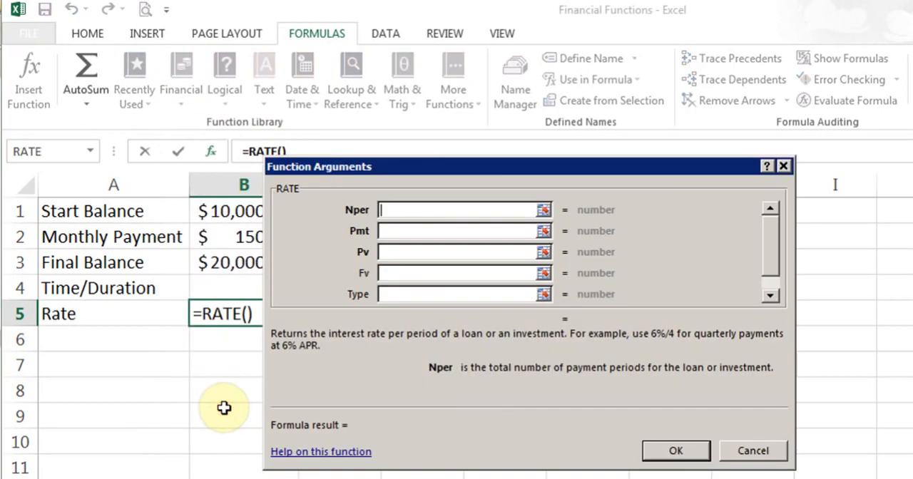
{"action": "left_click_drag", "start_coordinate": [461, 171], "coordinate": [507, 171]}
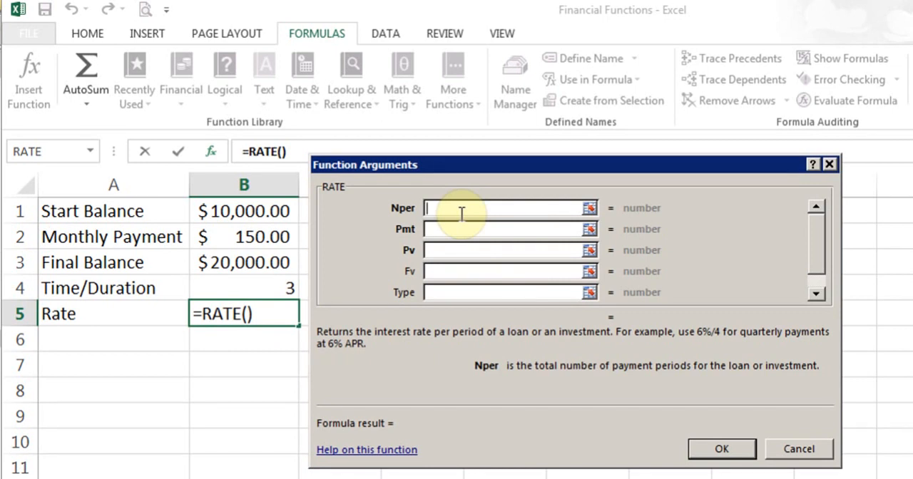
- Set the Nper argument of the RATE function to B4*12
{"action": "left_click", "coordinate": [242, 290]}
{"action": "type", "text": "*"}
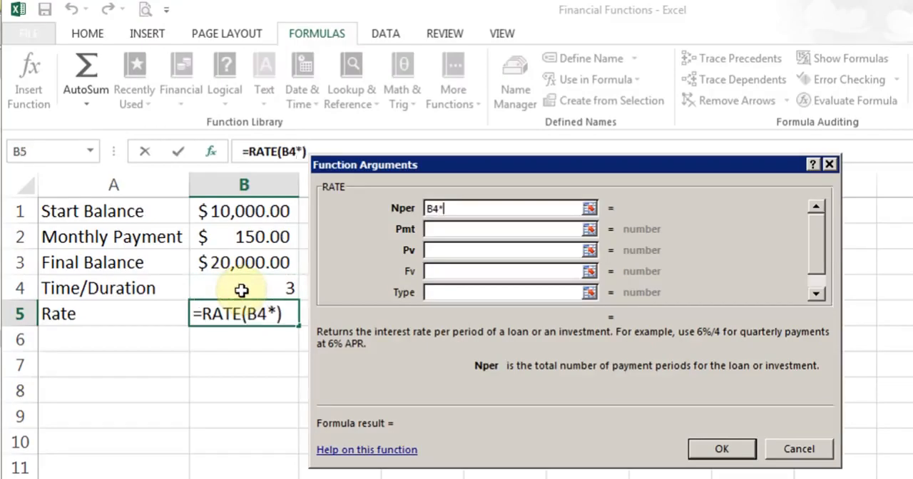
{"action": "type", "text": "12"}
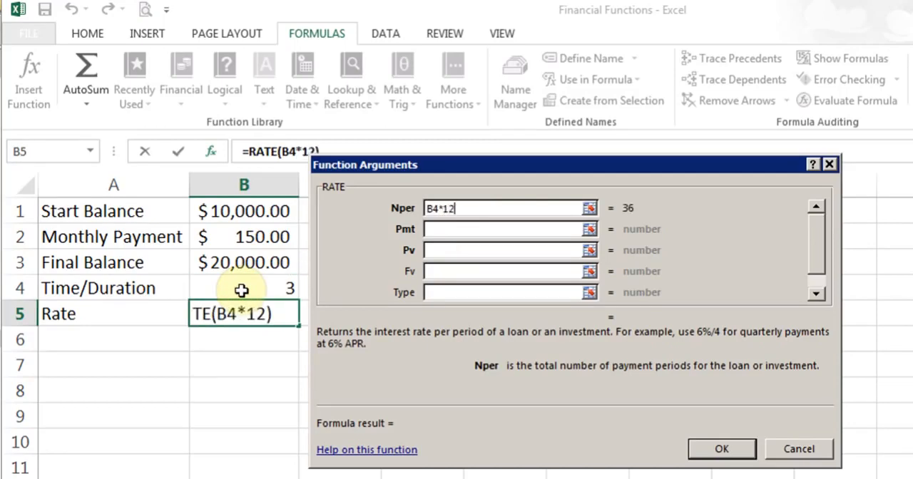
- Set the RATE function's Pmt argument to -B2 and its Pv argument to -B1
{"action": "left_click", "coordinate": [446, 230]}
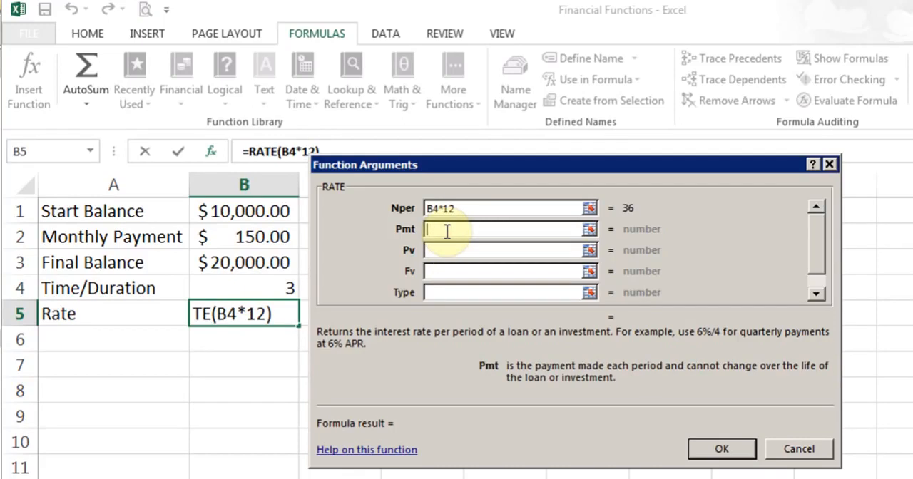
{"action": "type", "text": "-B2"}
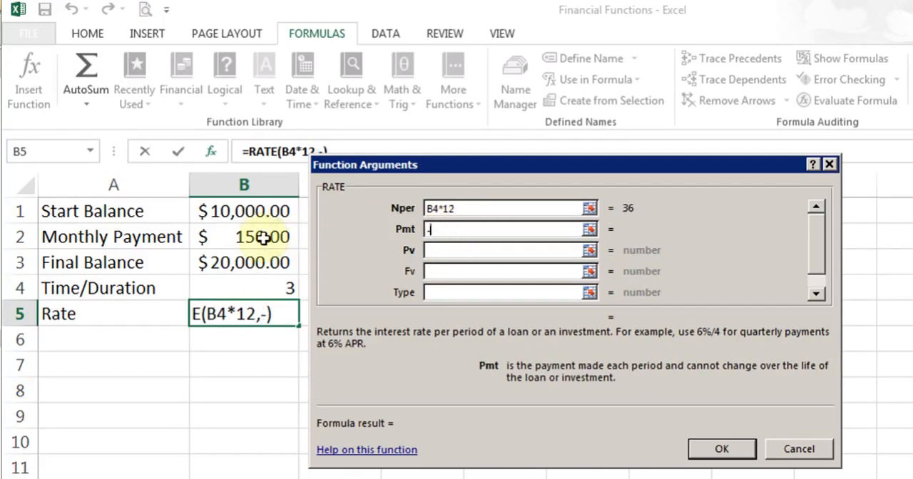
{"action": "left_click", "coordinate": [263, 237]}
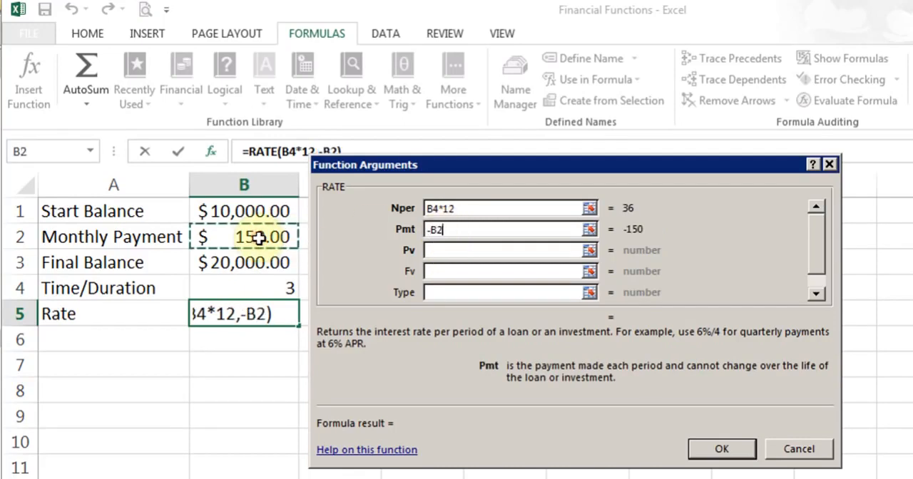
{"action": "left_click", "coordinate": [480, 251]}
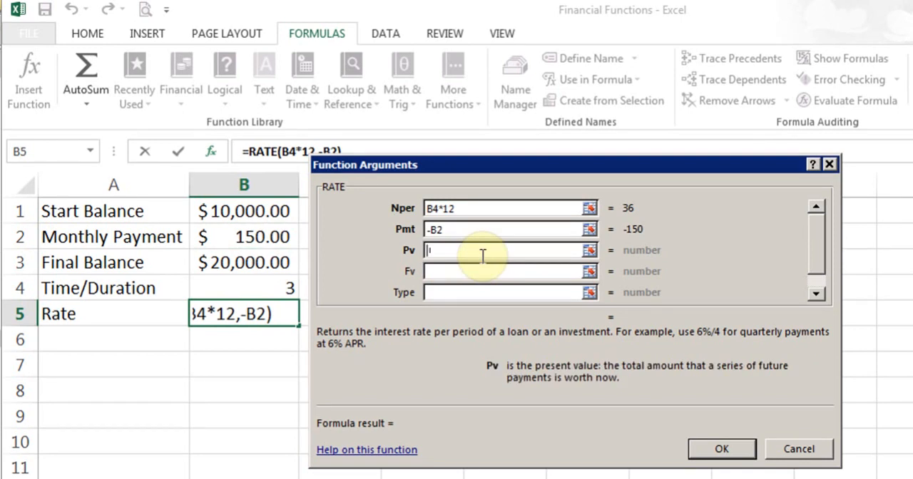
{"action": "type", "text": "-"}
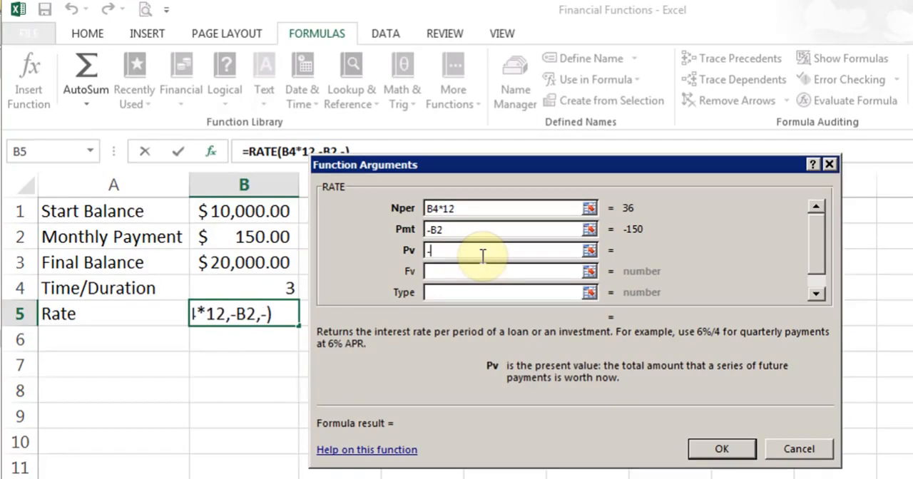
{"action": "left_click", "coordinate": [265, 213]}
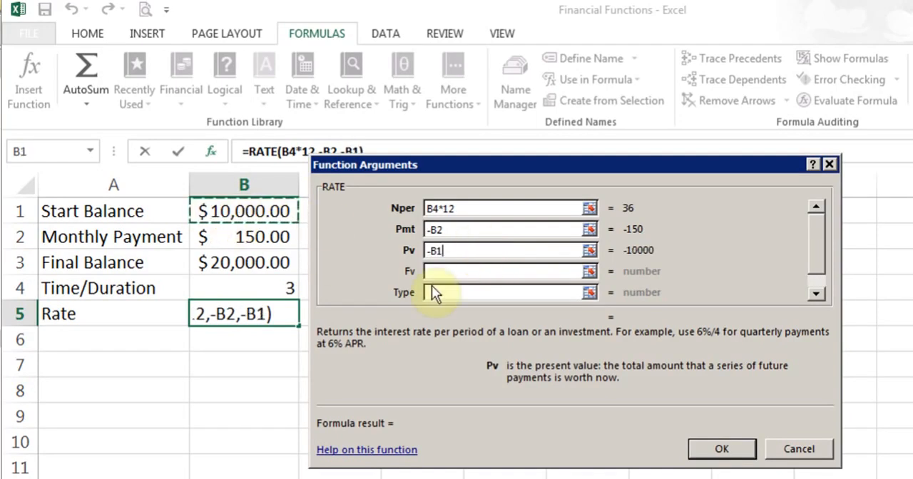
- Set the Fv argument to B3, leave Type and Guess blank, and insert the RATE formula
{"action": "left_click", "coordinate": [452, 271]}
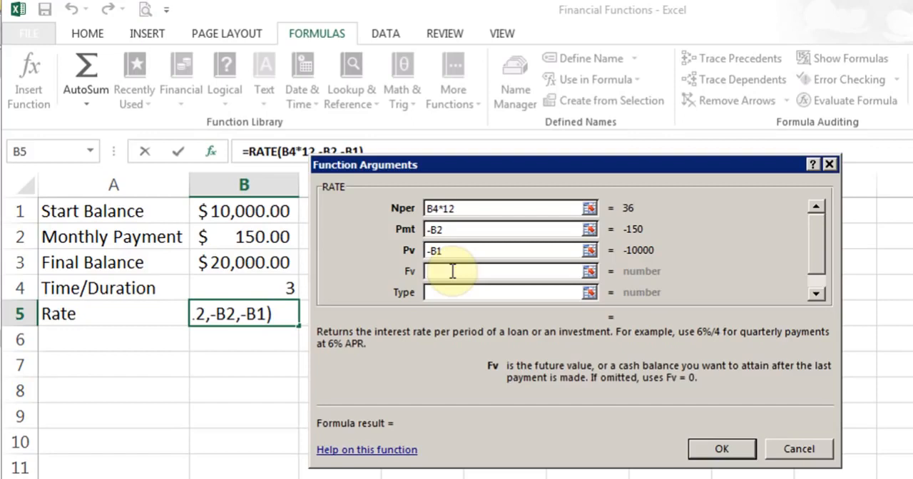
{"action": "left_click", "coordinate": [243, 262]}
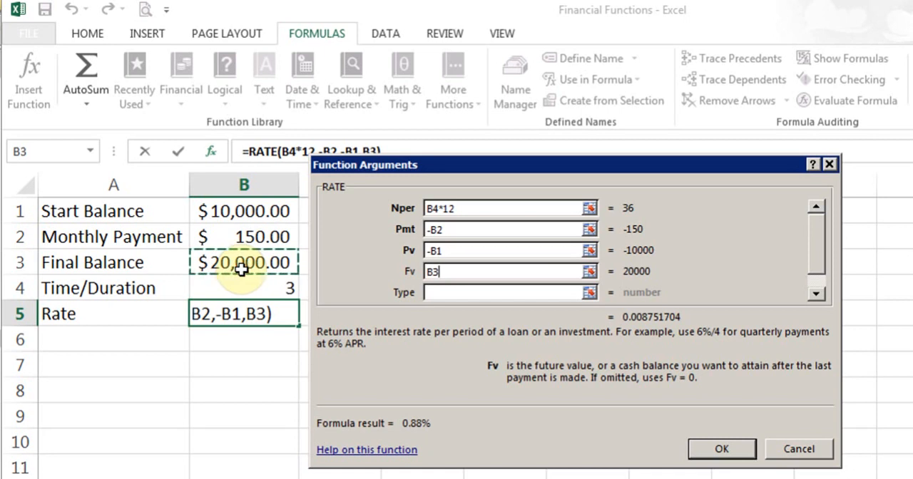
{"action": "left_click", "coordinate": [815, 296]}
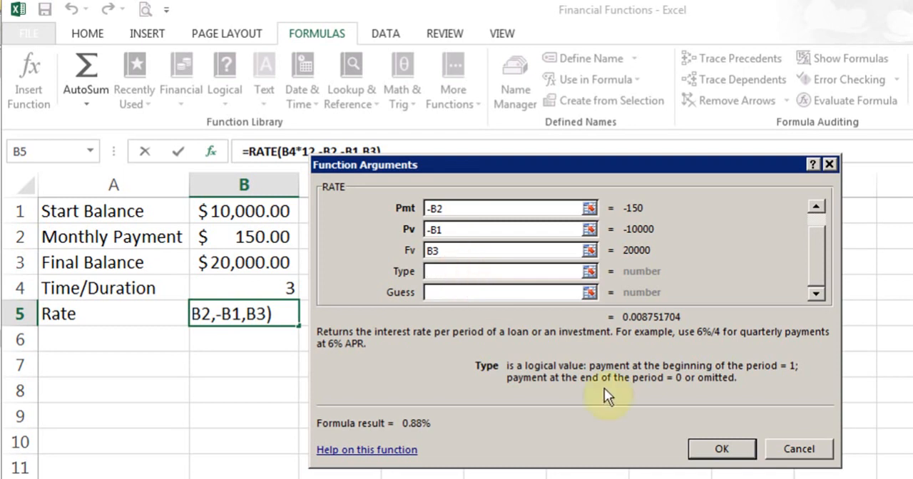
{"action": "left_click", "coordinate": [710, 449]}
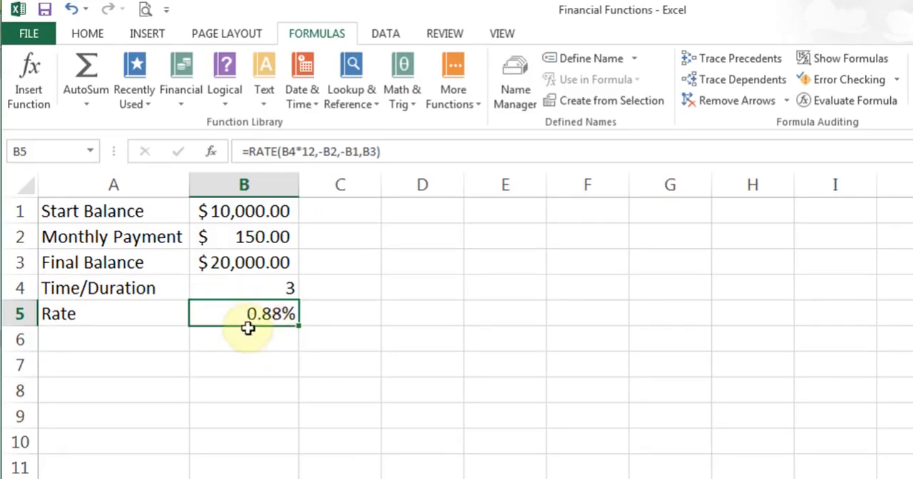
- Convert the monthly rate in B5 to an annual rate by appending *12 to the RATE formula
{"action": "left_click", "coordinate": [397, 152]}
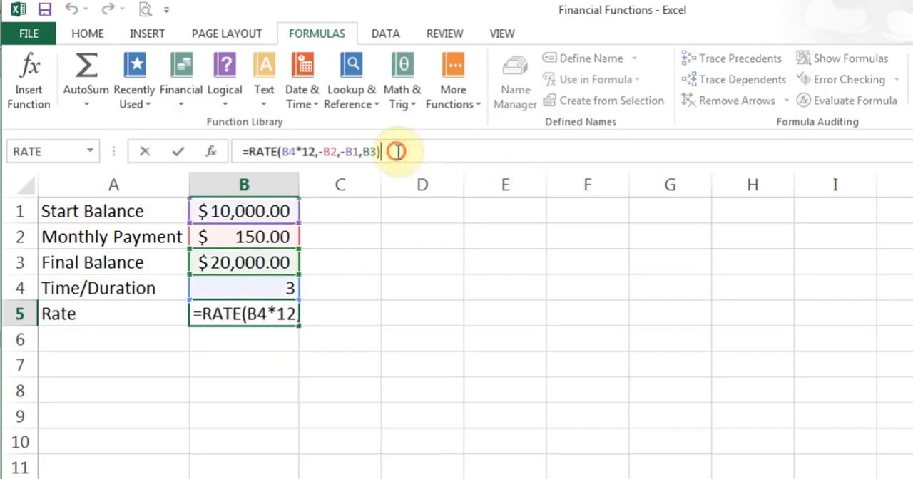
{"action": "type", "text": "*12"}
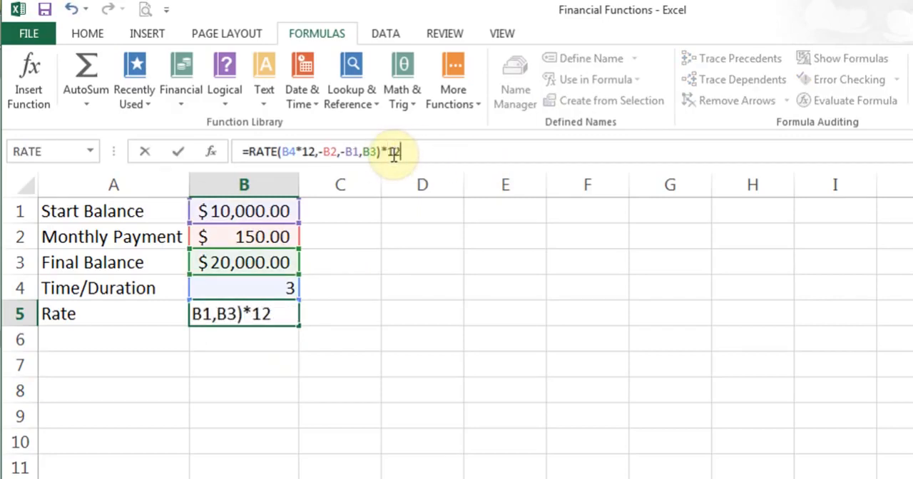
{"action": "key", "text": "Return"}
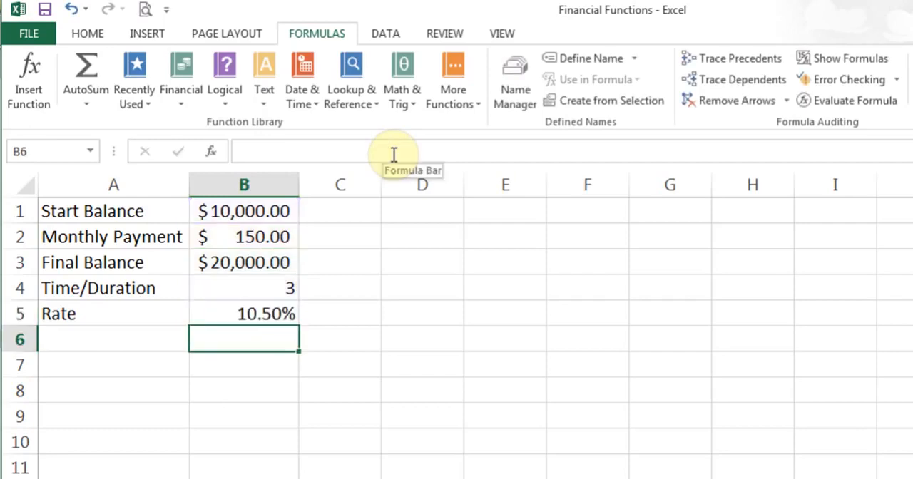
{"action": "key", "text": "Up"}
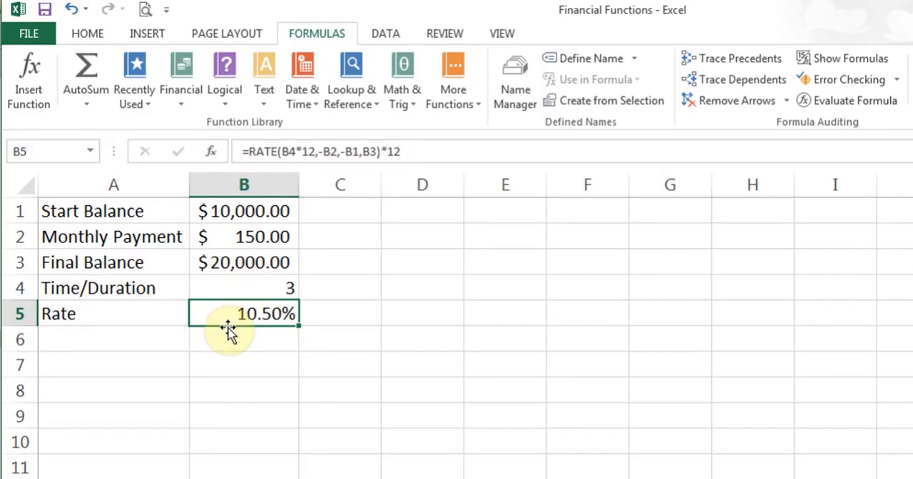
- Test the rate with a start balance of 0 in B1 and a final balance of 5,000 in B3
{"action": "left_click", "coordinate": [248, 214]}
{"action": "type", "text": "0"}
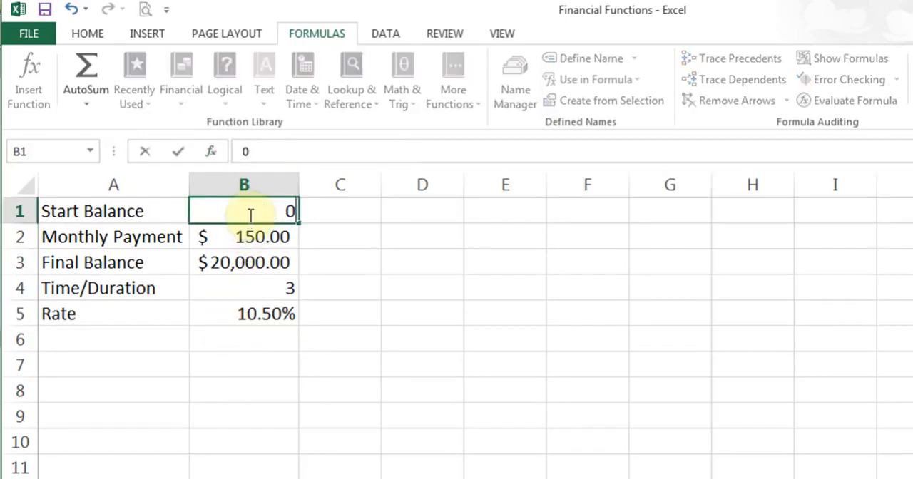
{"action": "key", "text": "Return"}
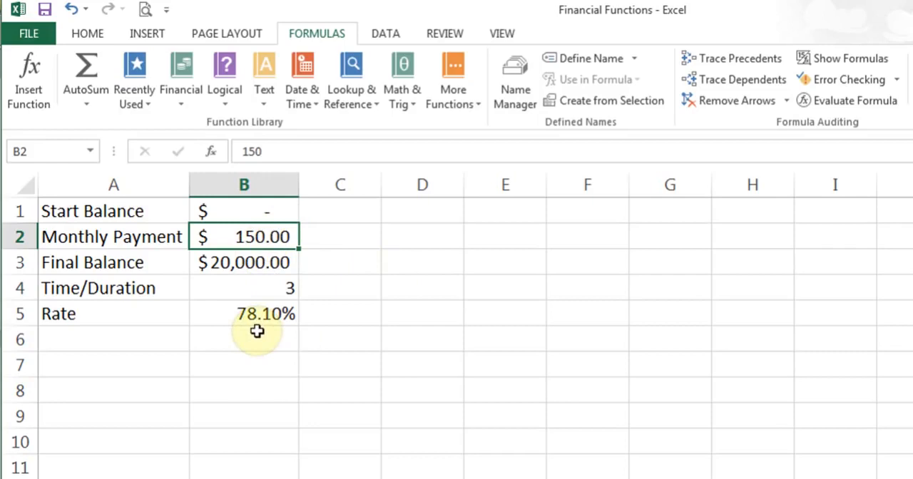
{"action": "left_click", "coordinate": [243, 262]}
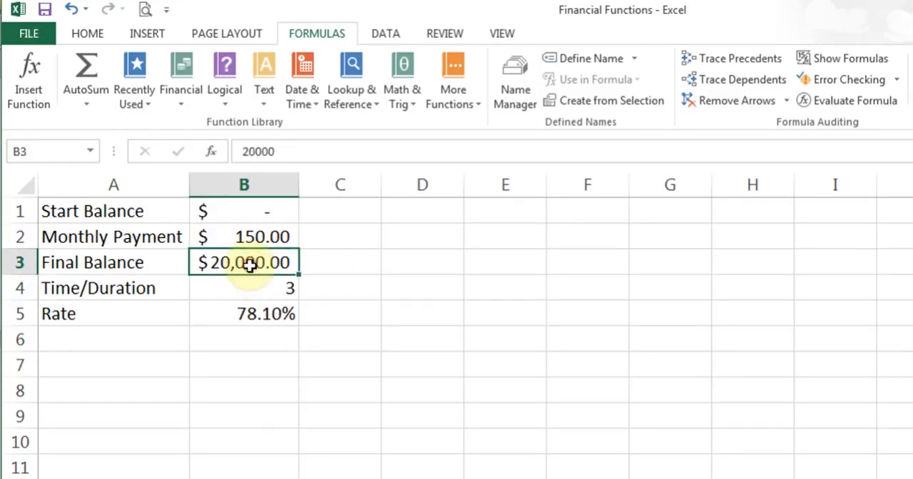
{"action": "type", "text": "5,000"}
{"action": "key", "text": "Return"}
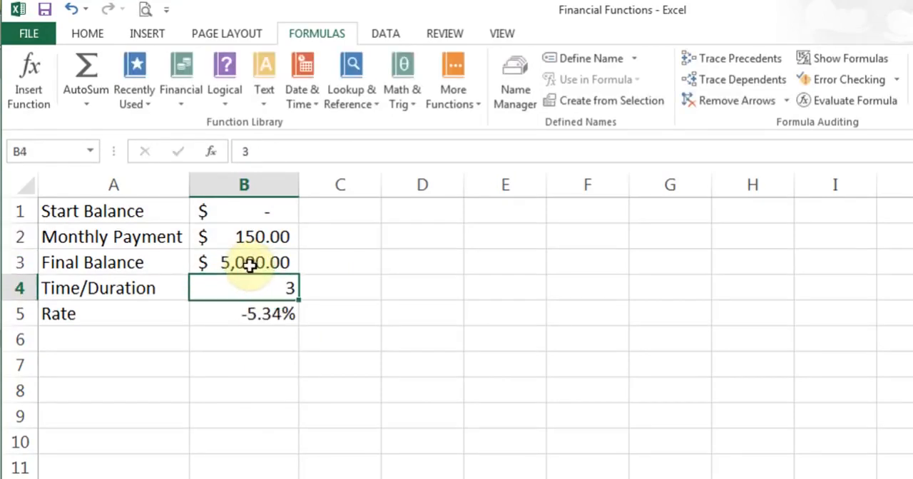
- Try start balances of -0 and 500 in B1, checking the rate formula in B5 between them
{"action": "left_click", "coordinate": [268, 317]}
{"action": "left_click", "coordinate": [277, 220]}
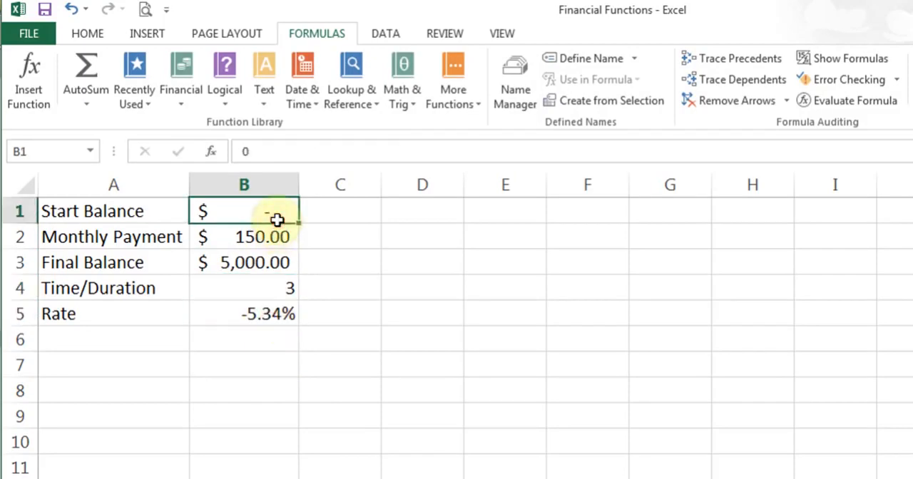
{"action": "type", "text": "-0"}
{"action": "key", "text": "Return"}
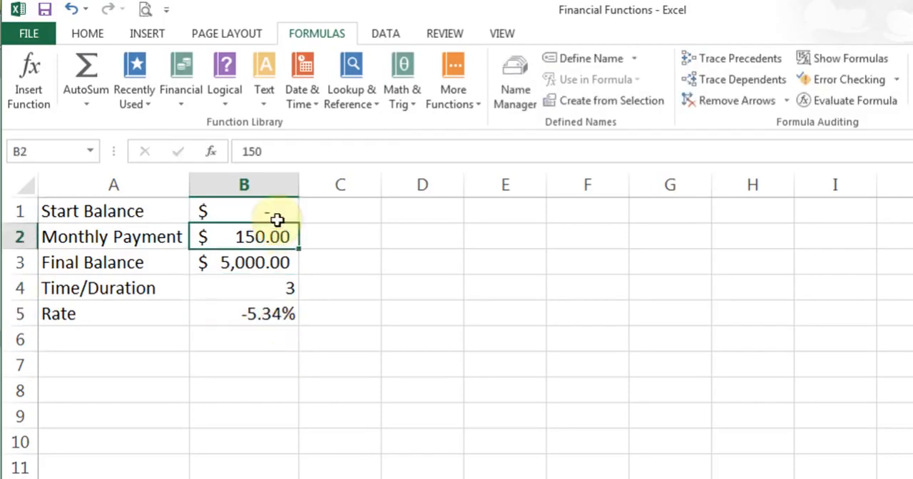
{"action": "left_click", "coordinate": [275, 319]}
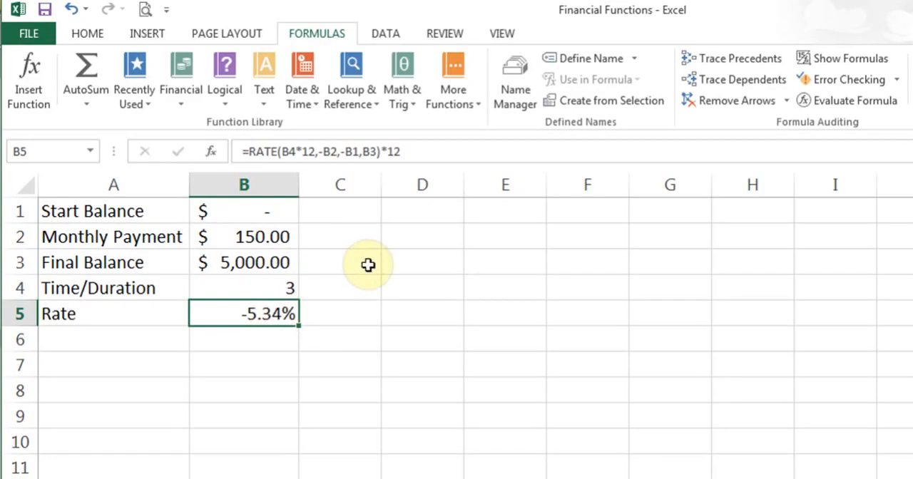
{"action": "left_click", "coordinate": [261, 212]}
{"action": "type", "text": "500"}
{"action": "key", "text": "Return"}
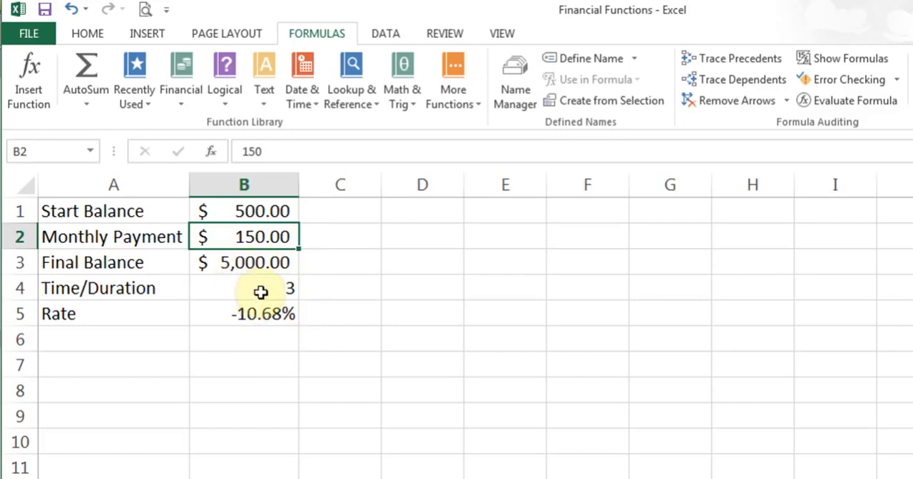
- Undo all the trial changes to the start balance and final balance
{"action": "left_click", "coordinate": [72, 10]}
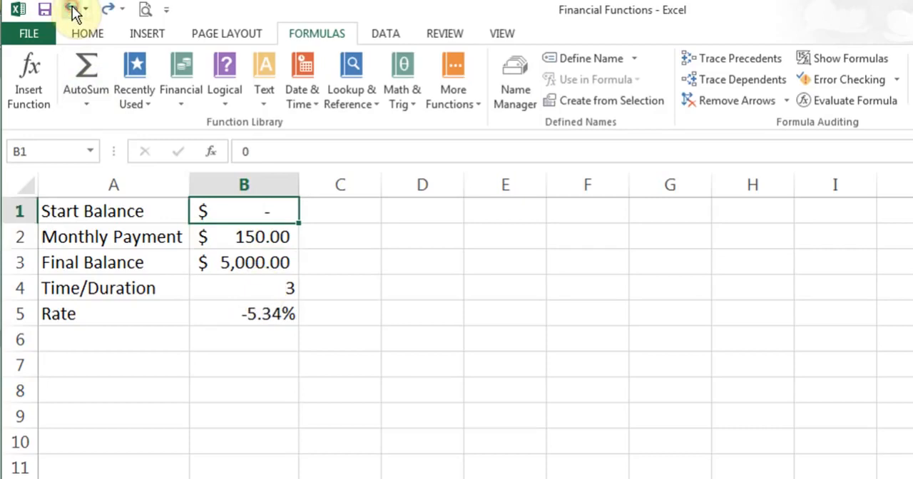
{"action": "left_click", "coordinate": [72, 9]}
{"action": "left_click", "coordinate": [72, 10]}
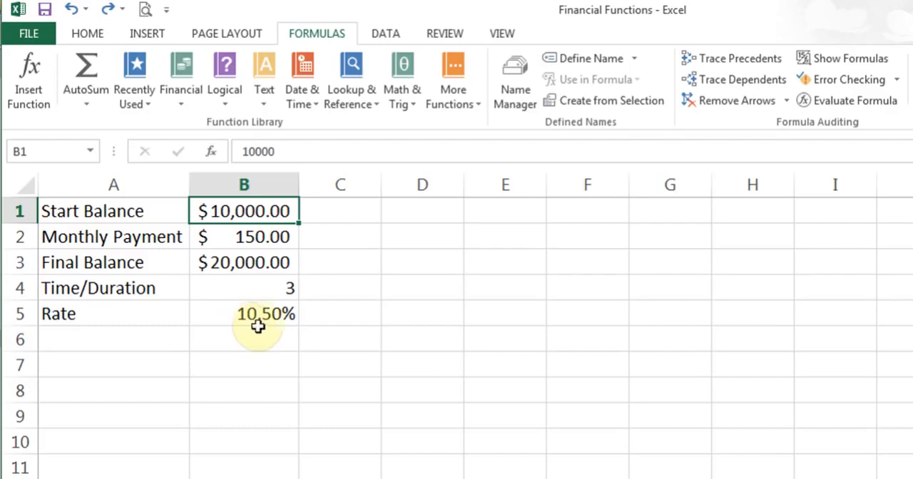
- Set the Time/Duration in B4 to 4 years
{"action": "left_click", "coordinate": [263, 286]}
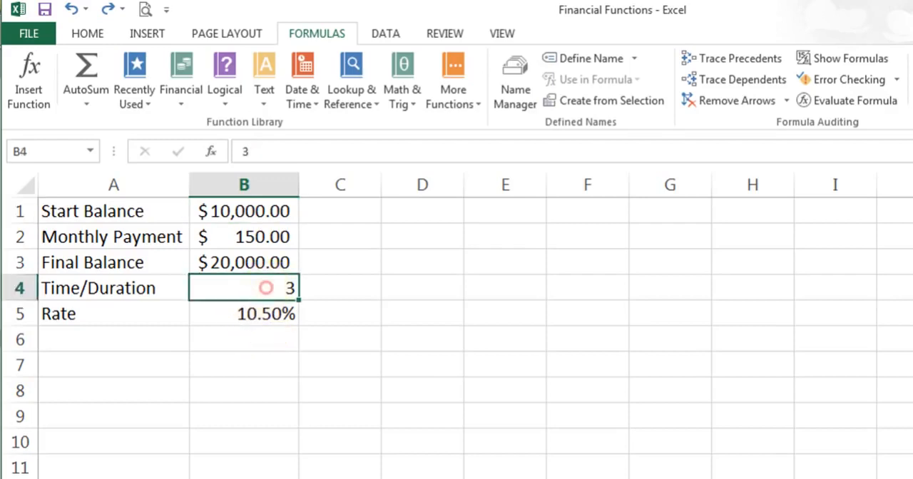
{"action": "type", "text": "4"}
{"action": "key", "text": "Return"}
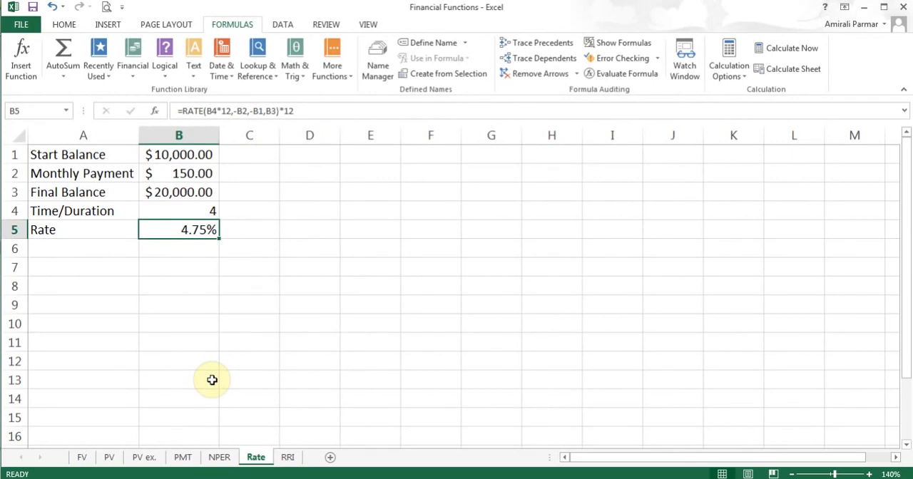
- Switch to the RRI sheet and examine its version note, initial and final balances, and the RRI formula in B5
{"action": "left_click", "coordinate": [289, 458]}
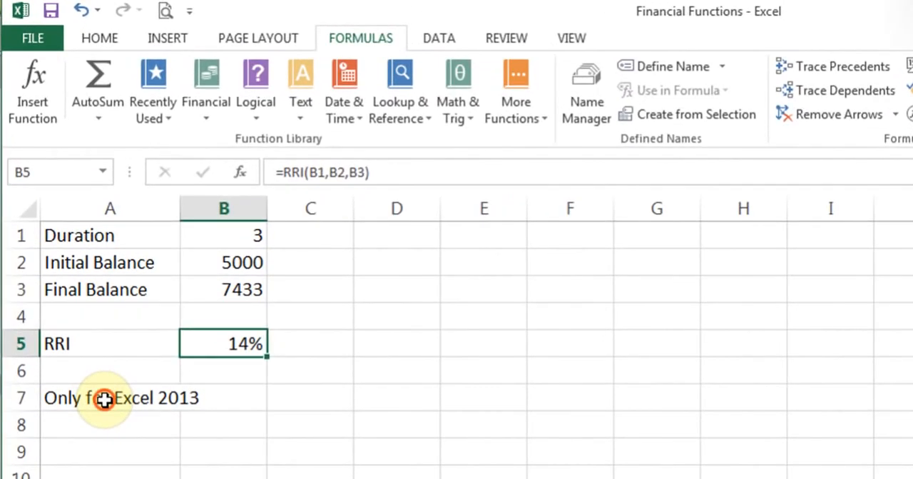
{"action": "left_click", "coordinate": [104, 400]}
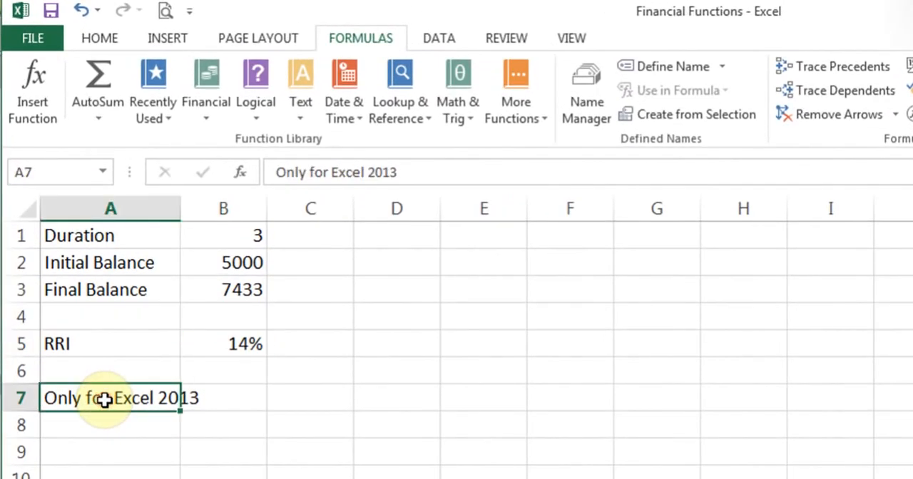
{"action": "left_click", "coordinate": [240, 412]}
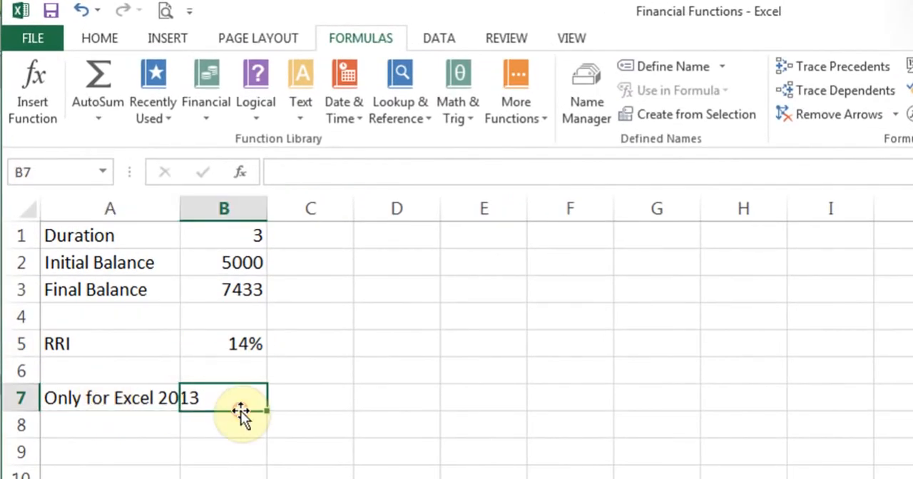
{"action": "left_click", "coordinate": [265, 448]}
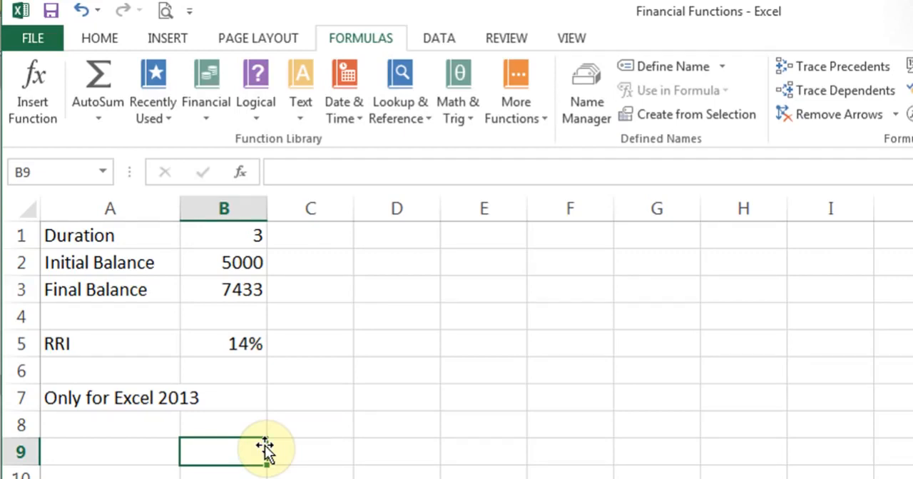
{"action": "left_click", "coordinate": [225, 264]}
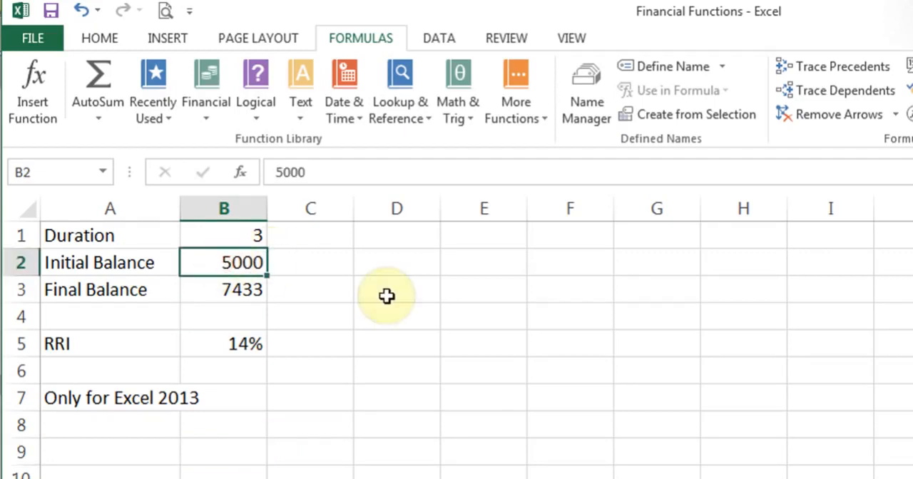
{"action": "left_click", "coordinate": [223, 288]}
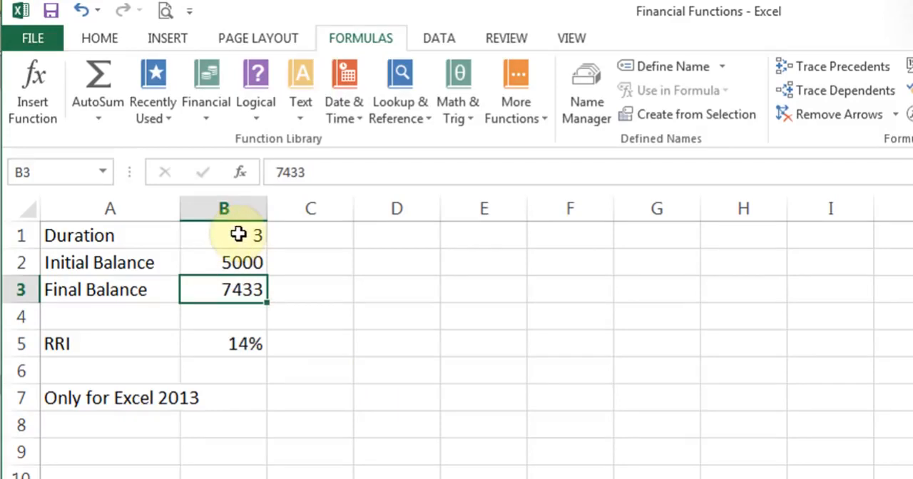
{"action": "left_click", "coordinate": [210, 344]}
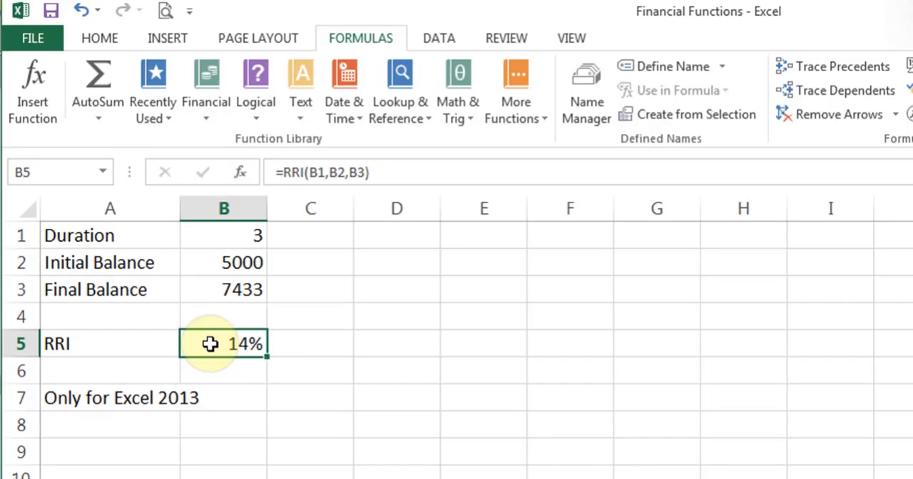
- Locate RRI among the financial functions and close the list without inserting it
{"action": "left_click", "coordinate": [202, 102]}
{"action": "left_click_drag", "start_coordinate": [338, 271], "coordinate": [342, 478]}
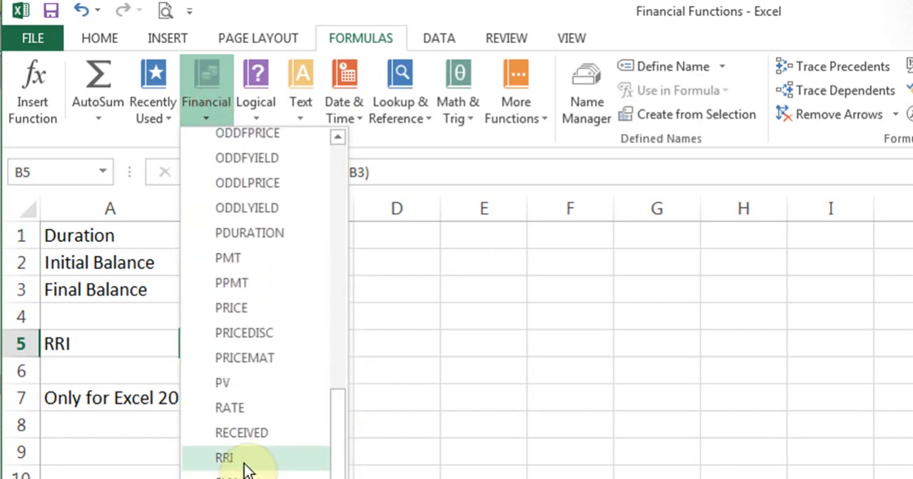
{"action": "left_click", "coordinate": [408, 333]}
- Open the arguments of the RRI formula in B5, review Nper, Pv and Fv against their source cells, and close them unchanged
{"action": "left_click", "coordinate": [242, 174]}
{"action": "left_click", "coordinate": [509, 226]}
{"action": "left_click_drag", "start_coordinate": [509, 226], "coordinate": [397, 222]}
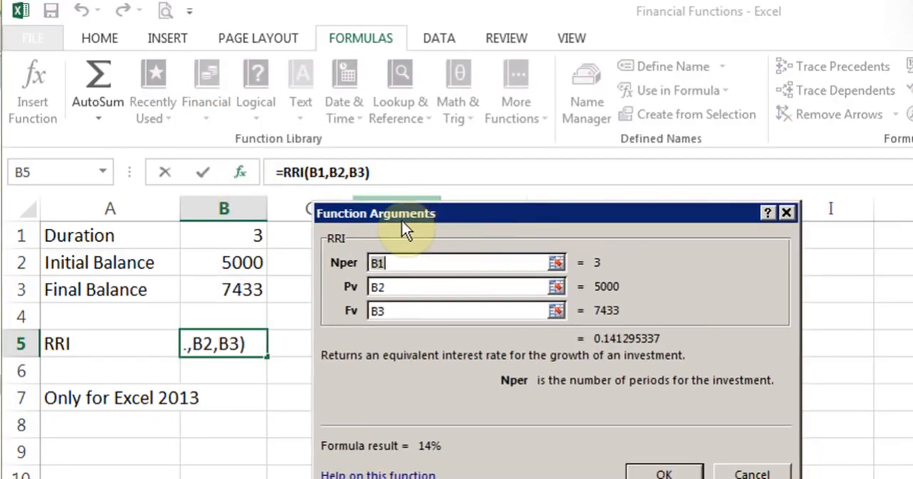
{"action": "left_click", "coordinate": [393, 258]}
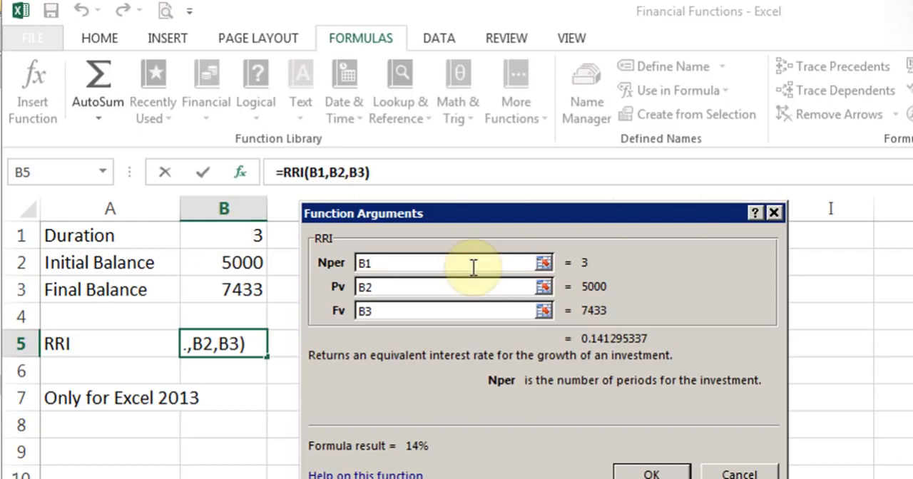
{"action": "left_click", "coordinate": [418, 282]}
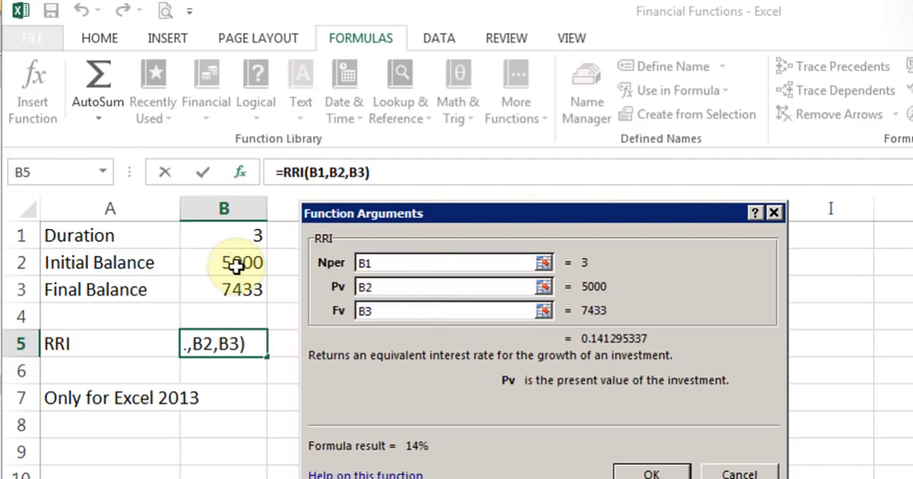
{"action": "left_click", "coordinate": [385, 312]}
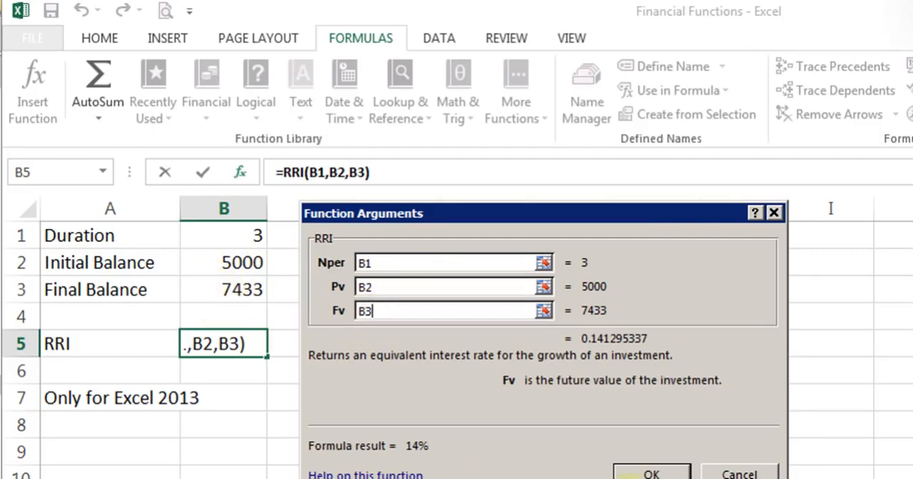
{"action": "left_click", "coordinate": [642, 473]}
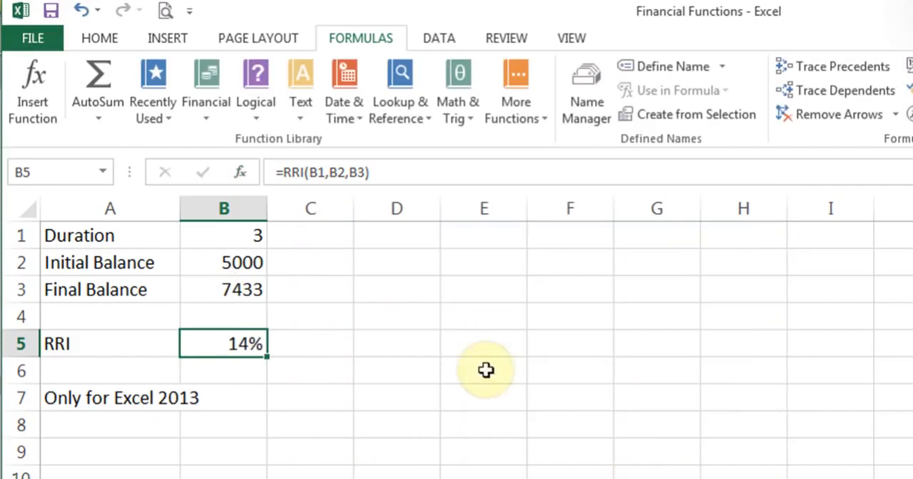
- Set the Initial Balance in B2 to 2000 and the Duration in B1 to 5 on the RRI sheet
{"action": "left_click", "coordinate": [244, 266]}
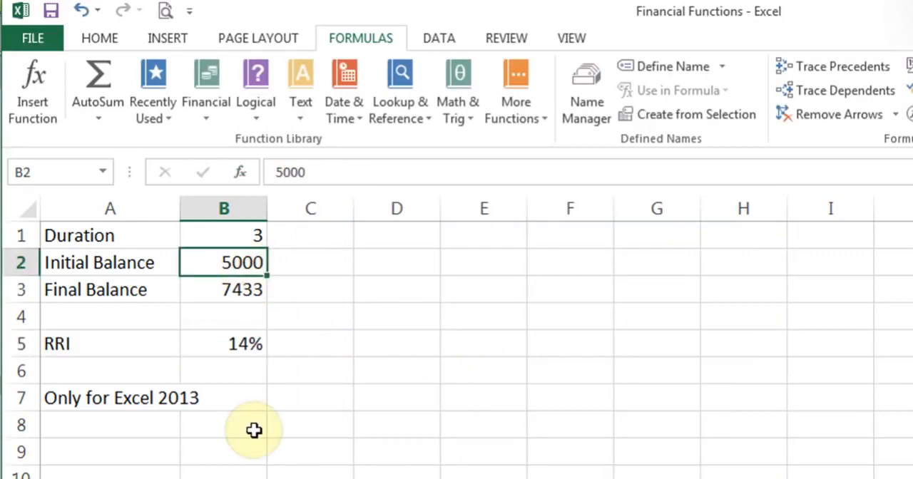
{"action": "type", "text": "2000"}
{"action": "key", "text": "Return"}
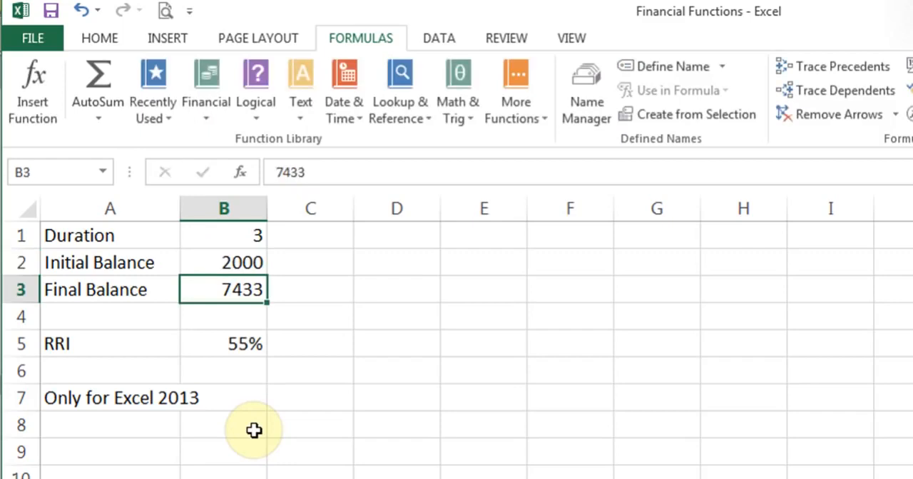
{"action": "key", "text": "Up"}
{"action": "key", "text": "Up"}
{"action": "type", "text": "5"}
{"action": "key", "text": "Return"}
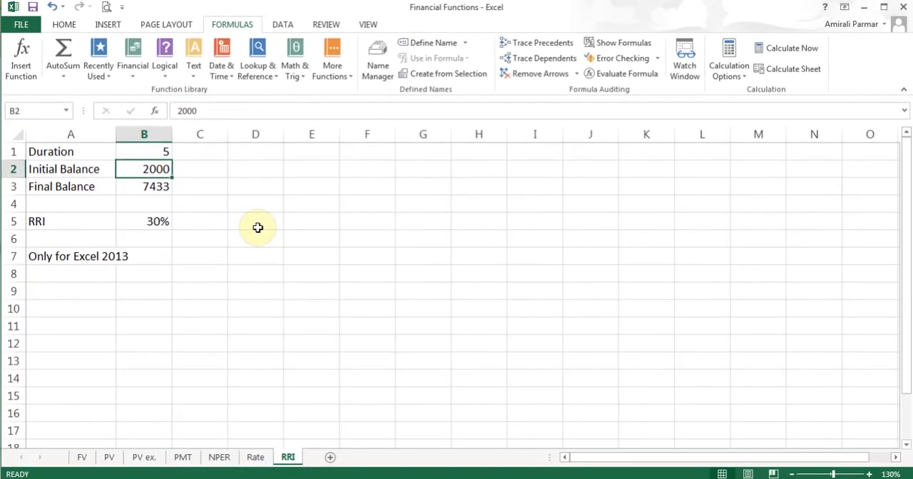
- From empty cell D5, browse the financial functions and examine the CUMPRINC description and arguments without inserting the function
{"action": "left_click", "coordinate": [257, 228]}
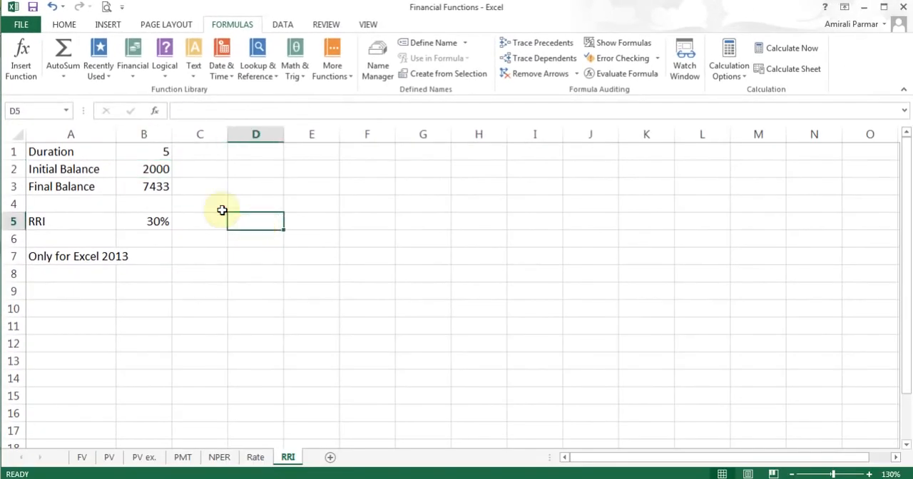
{"action": "left_click", "coordinate": [135, 76]}
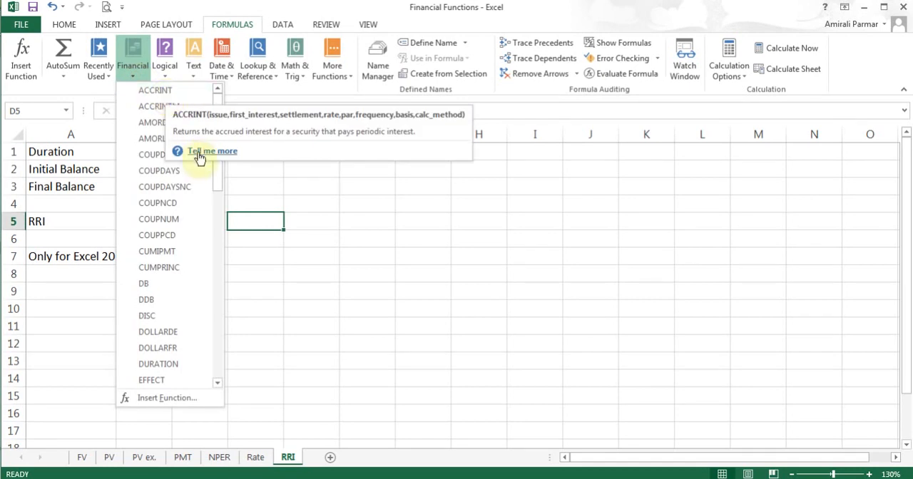
{"action": "left_click", "coordinate": [251, 223]}
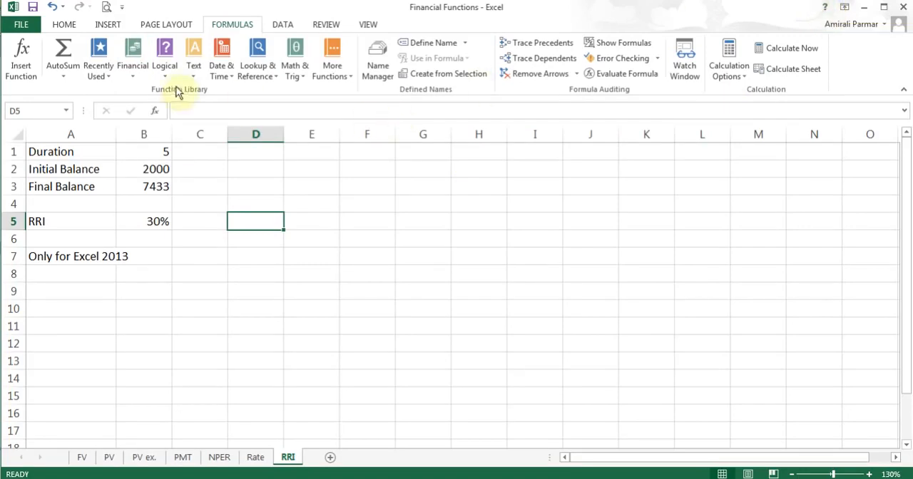
{"action": "left_click", "coordinate": [140, 77]}
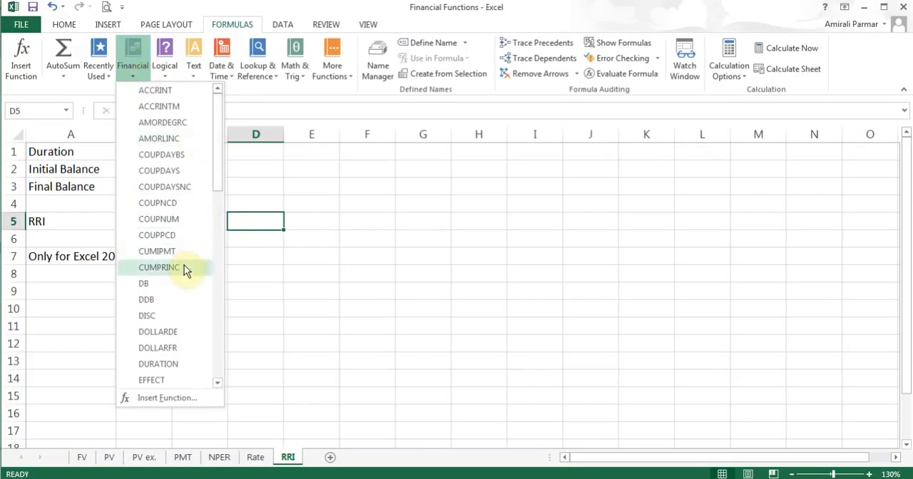
{"action": "mouse_move", "coordinate": [184, 269]}
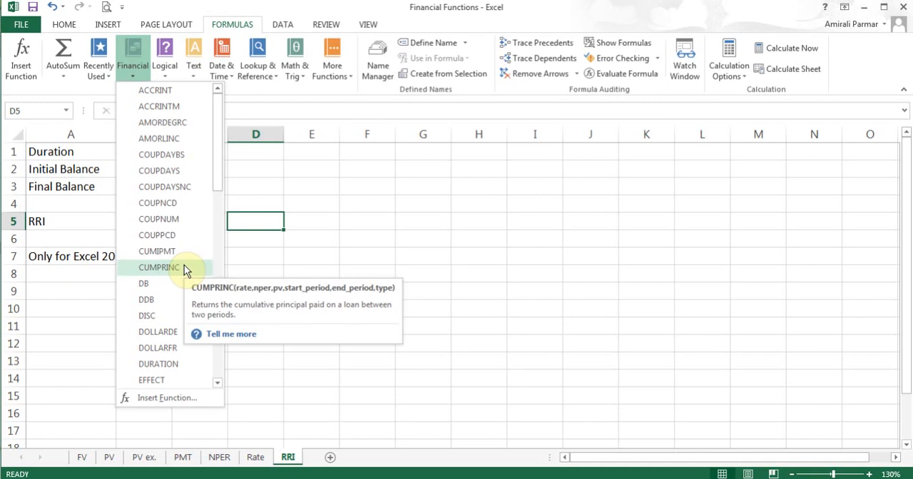
{"action": "left_click", "coordinate": [184, 266]}
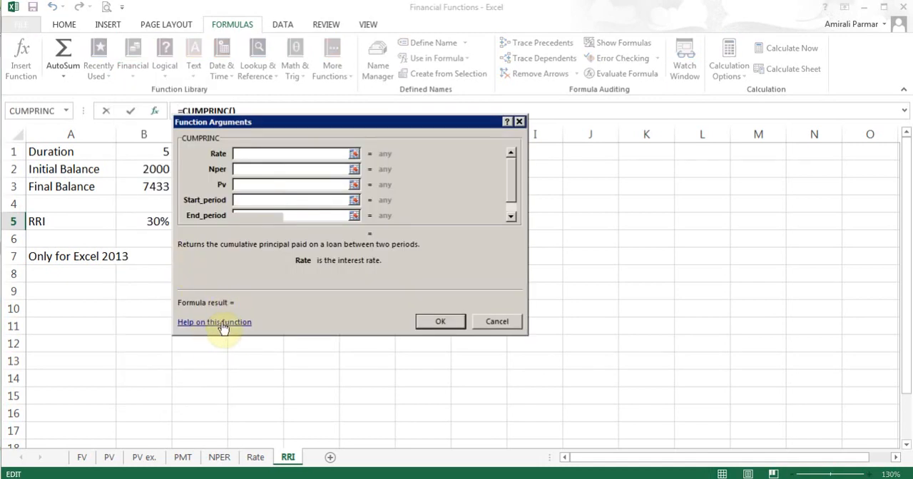
{"action": "left_click", "coordinate": [491, 326]}
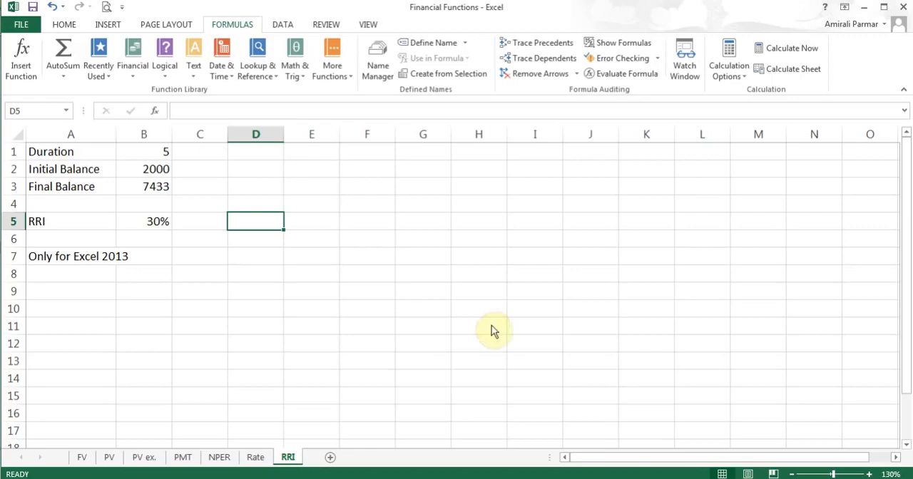
- Look through the rest of the financial functions list, including the SYD description
{"action": "left_click", "coordinate": [134, 70]}
{"action": "left_click_drag", "start_coordinate": [219, 133], "coordinate": [221, 297]}
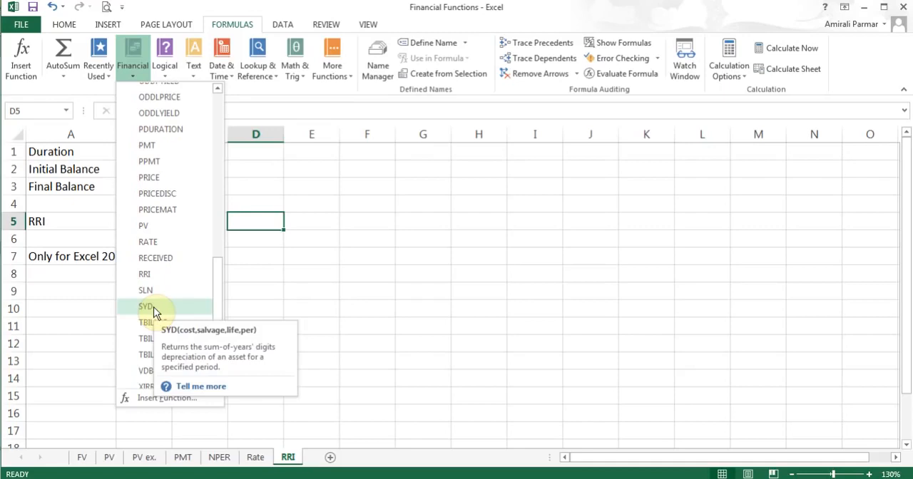
{"action": "left_click_drag", "start_coordinate": [217, 296], "coordinate": [210, 183]}
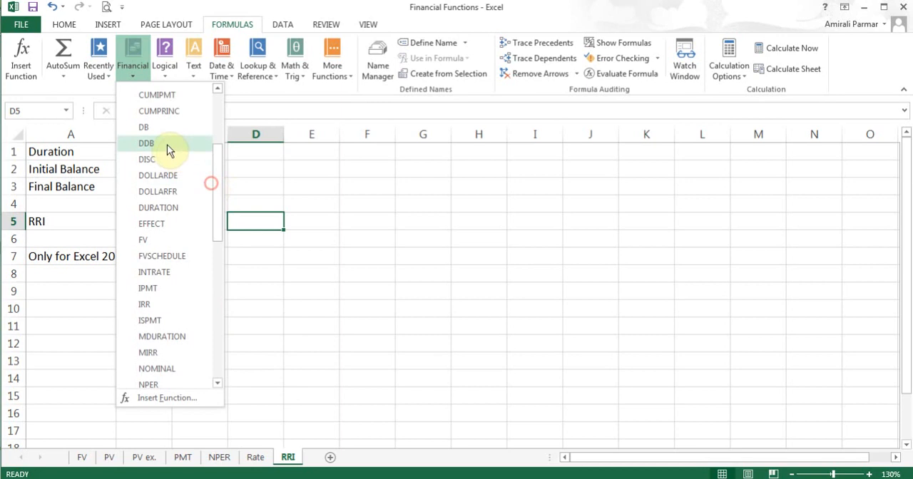
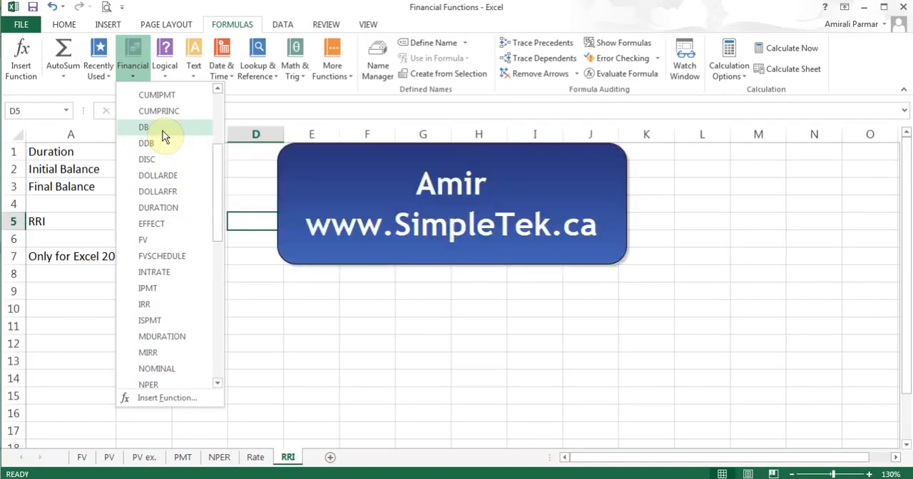
- On the FV sheet, open the arguments of the Future Value formula in B7, review Rate, Nper and Pmt, and close them unchanged
{"action": "left_click", "coordinate": [273, 228]}
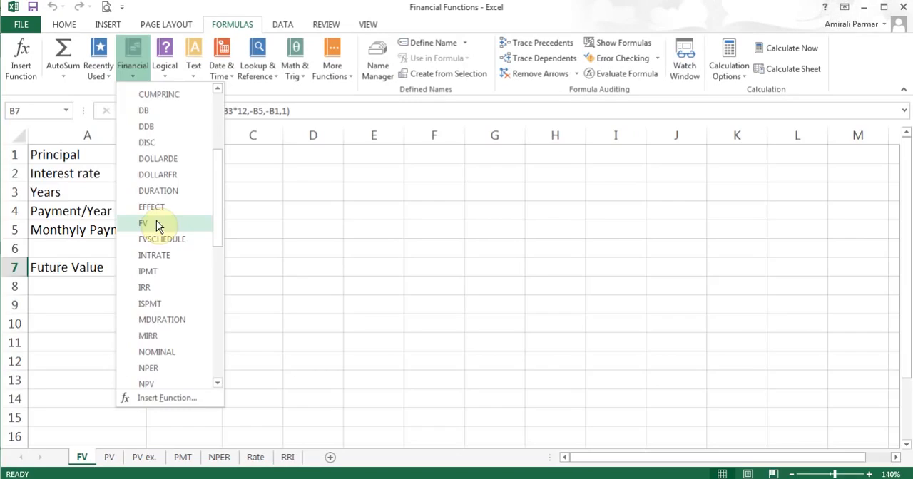
{"action": "left_click", "coordinate": [80, 261]}
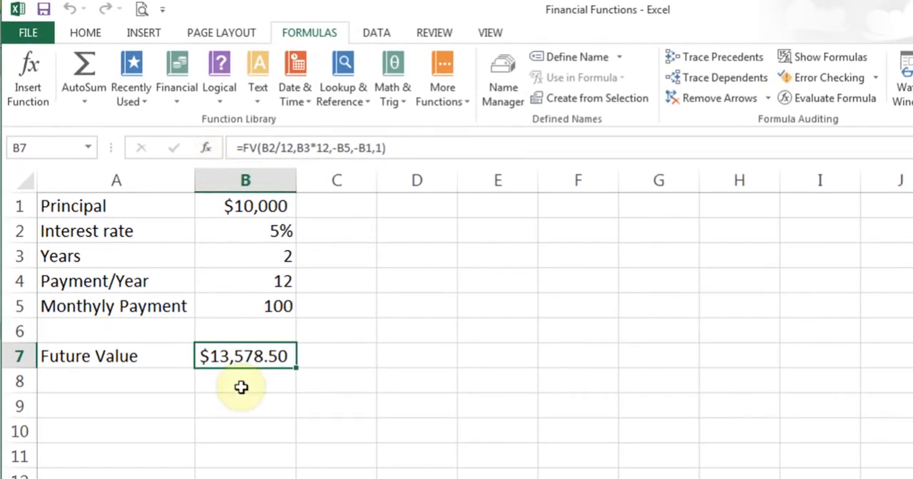
{"action": "left_click", "coordinate": [207, 150]}
{"action": "left_click_drag", "start_coordinate": [446, 254], "coordinate": [699, 190]}
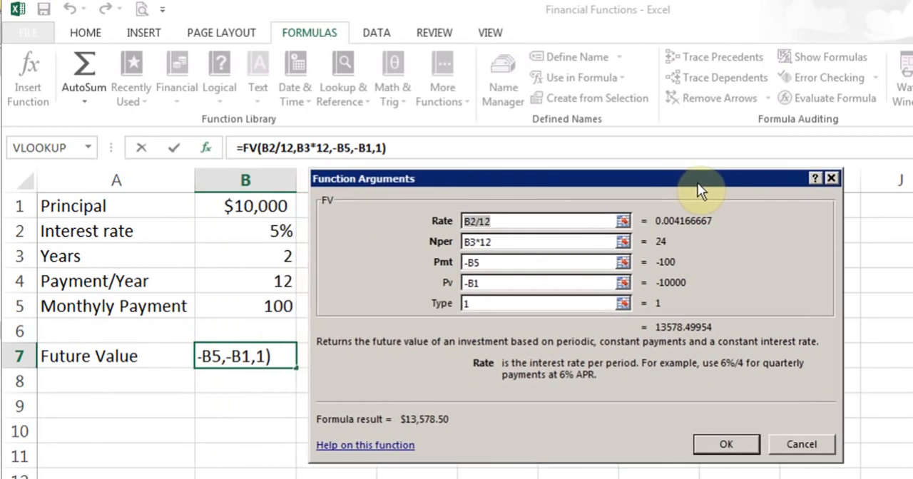
{"action": "left_click", "coordinate": [528, 220]}
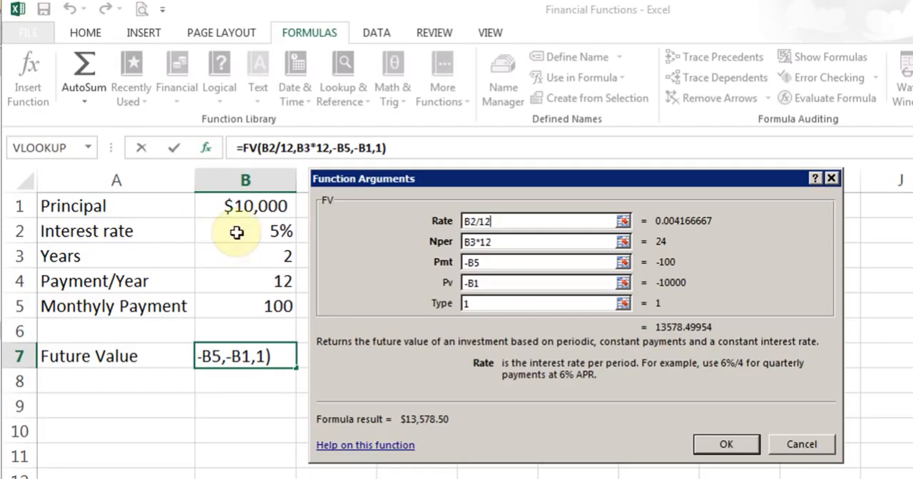
{"action": "left_click", "coordinate": [529, 243]}
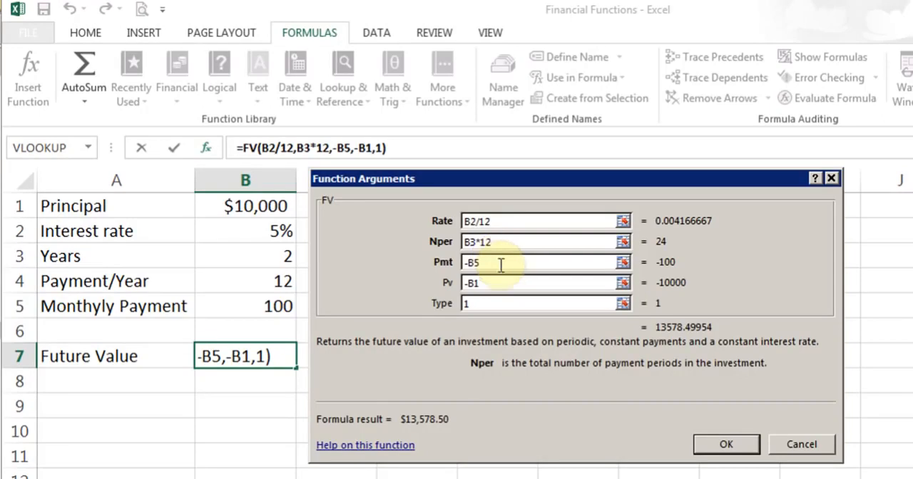
{"action": "left_click", "coordinate": [500, 263]}
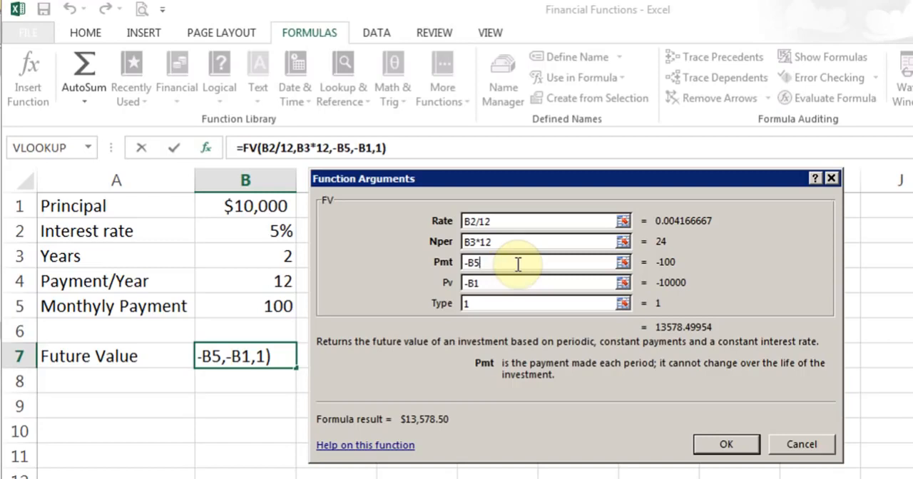
{"action": "key", "text": "Return"}
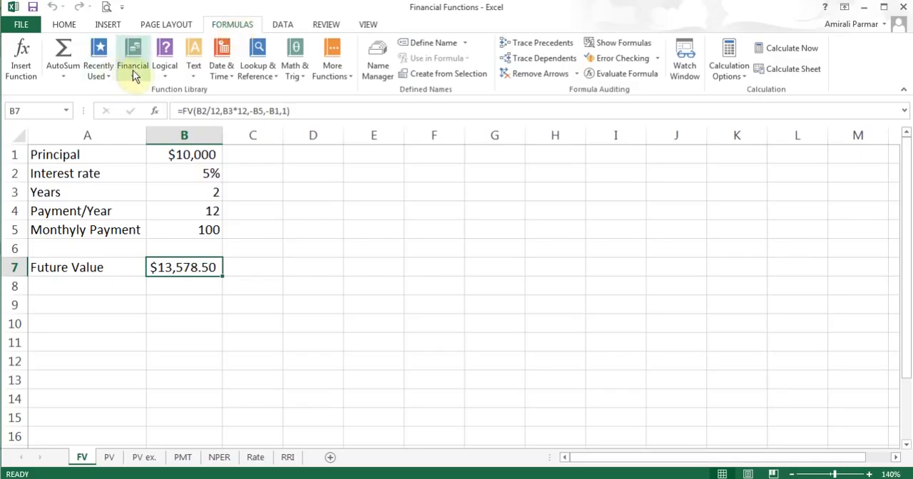
- Browse the list of financial functions from the COUPDAYBS description down to the FV function without inserting anything
{"action": "left_click", "coordinate": [133, 70]}
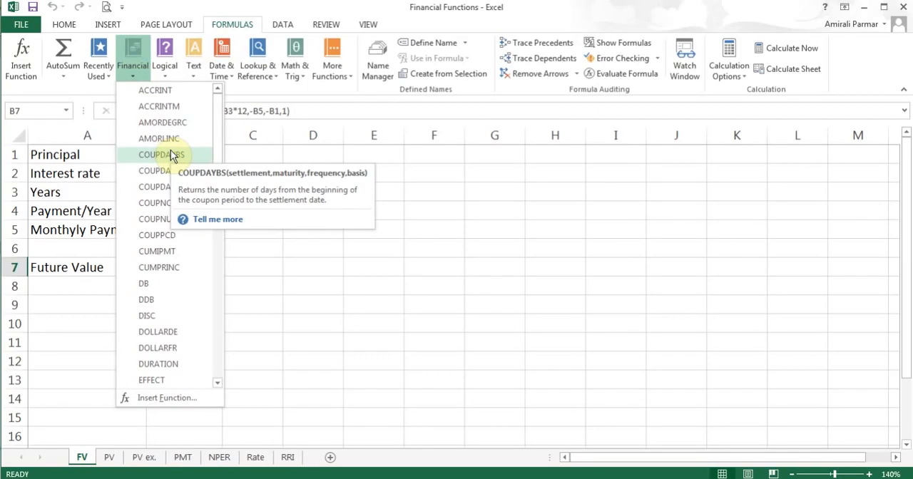
{"action": "left_click_drag", "start_coordinate": [220, 135], "coordinate": [216, 191]}
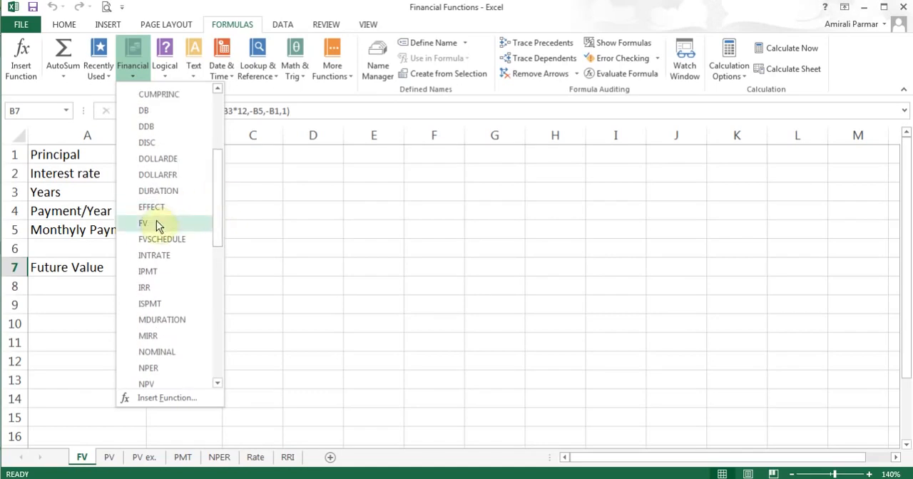